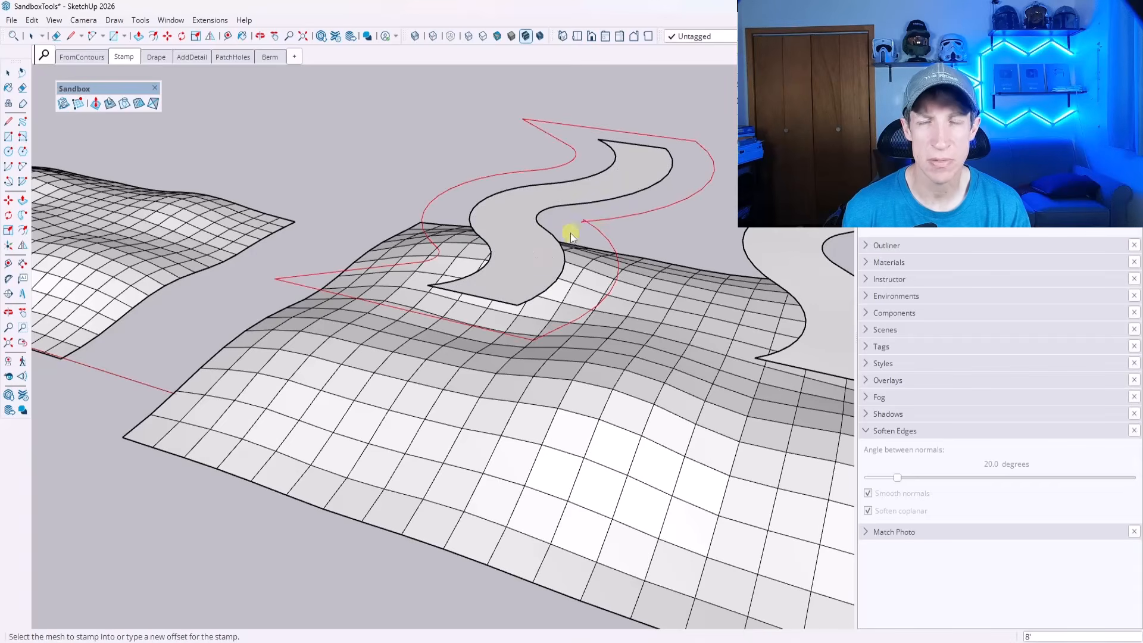
Step: Stamp the curved road face into the gridded terrain mesh with an 8' offset
click(566, 232)
click(625, 298)
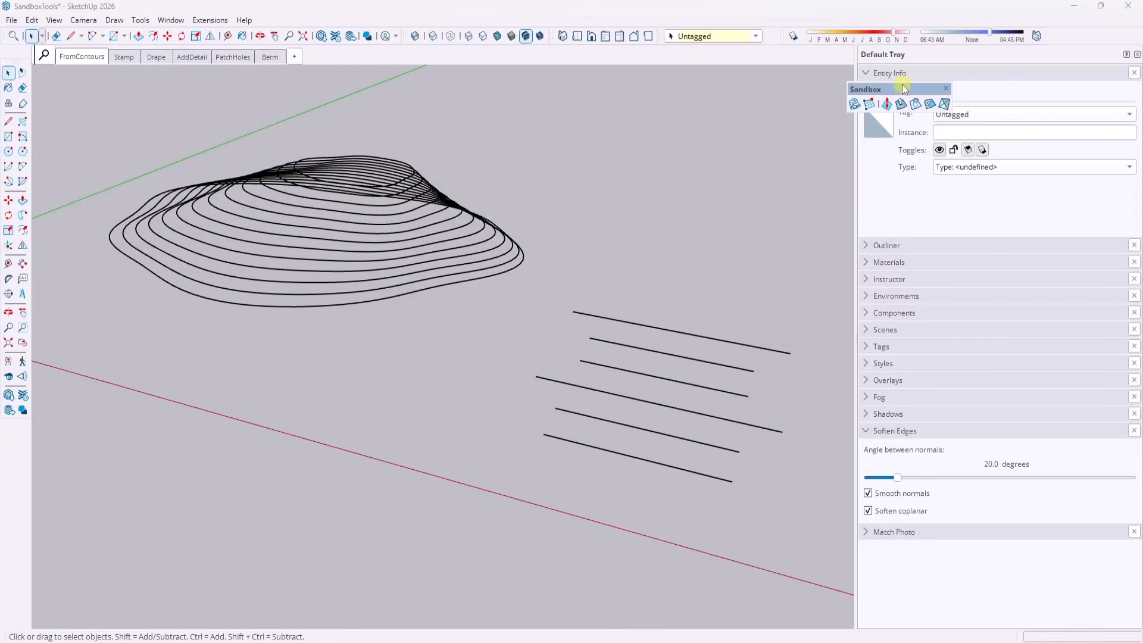
Step: Place the Sandbox toolbar over the drawing area and check that the Sandbox Tools extension and toolbar are enabled
drag(902, 89, 780, 84)
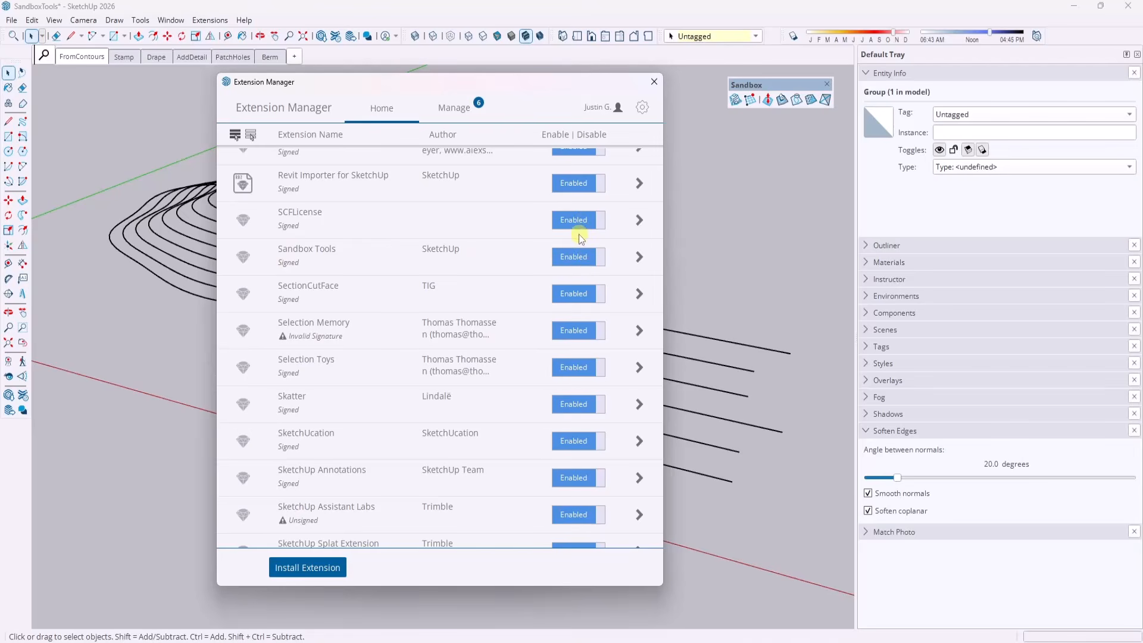
click(653, 83)
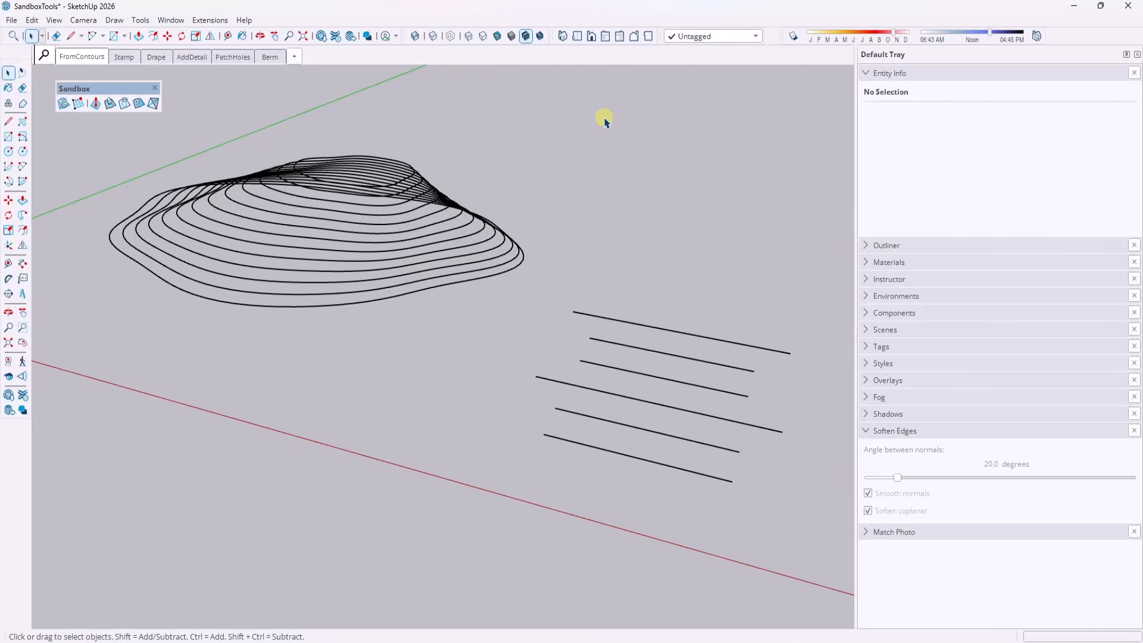
right_click(603, 41)
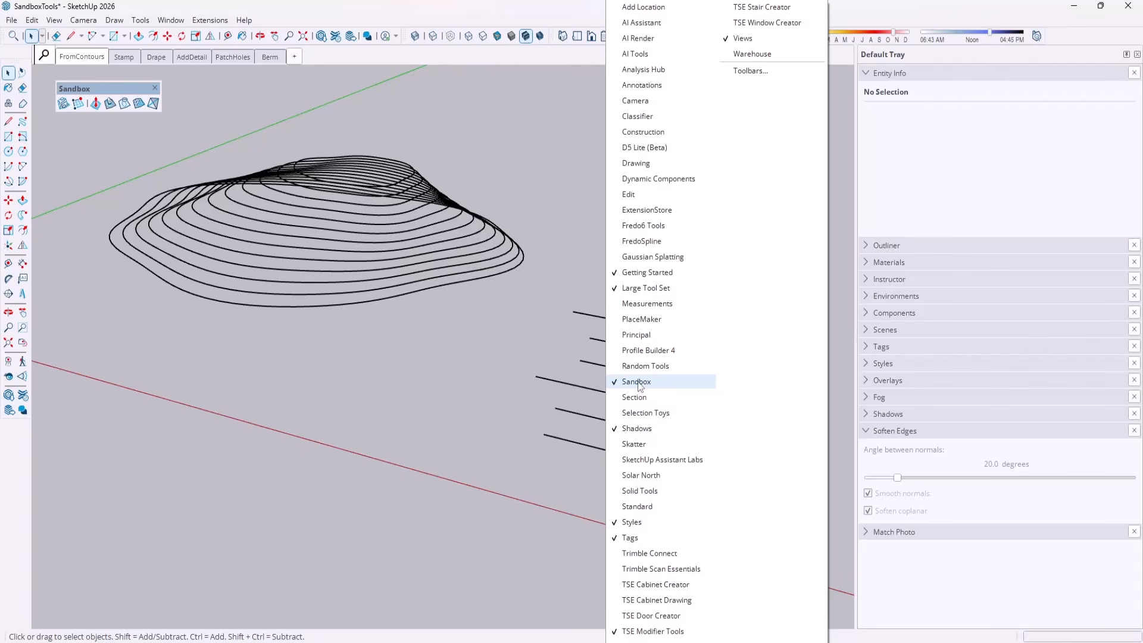
click(108, 151)
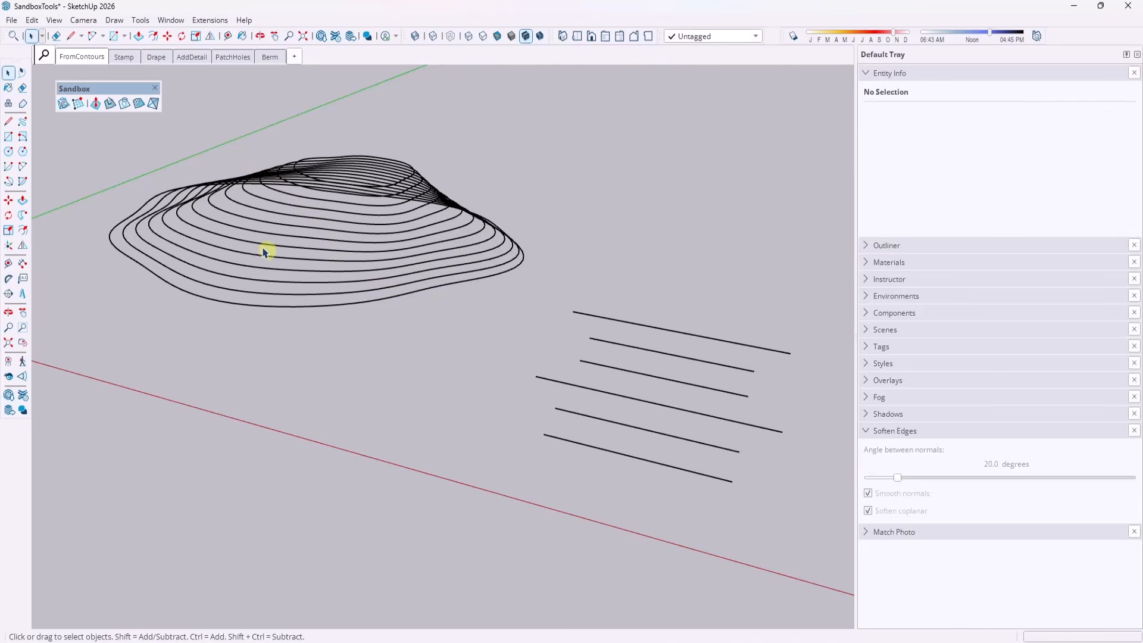
Step: Select all of the hill's contour lines, and after that a single contour edge, to examine how they are built
middle_drag(265, 248, 427, 324)
scroll(428, 324, down, 2)
drag(150, 158, 532, 348)
middle_drag(300, 275, 329, 247)
scroll(296, 260, up, 2)
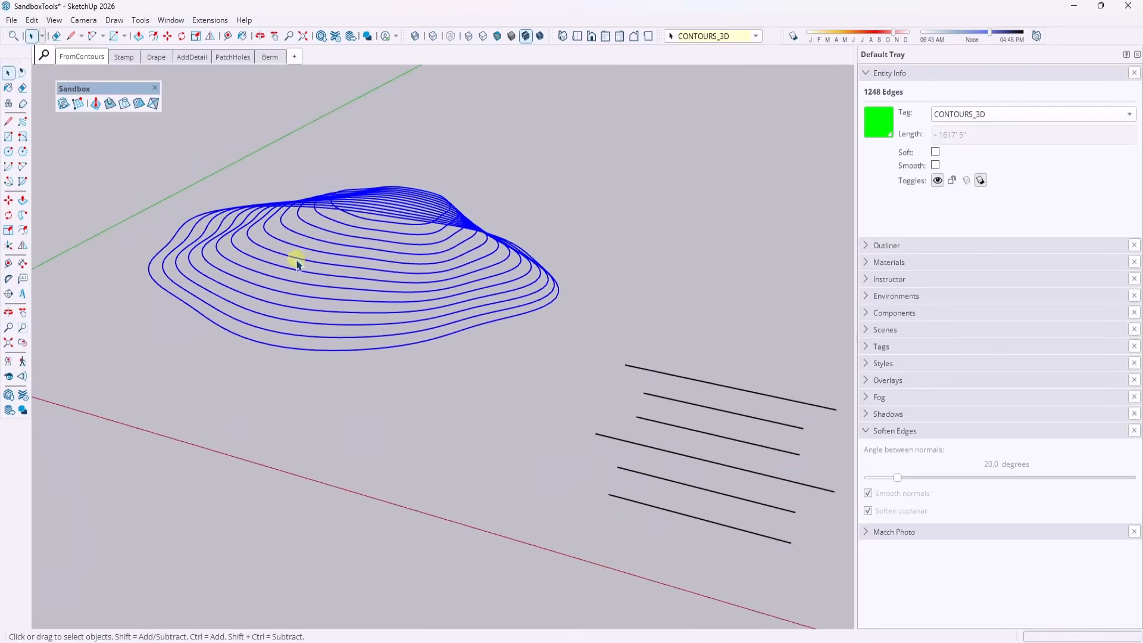
click(299, 258)
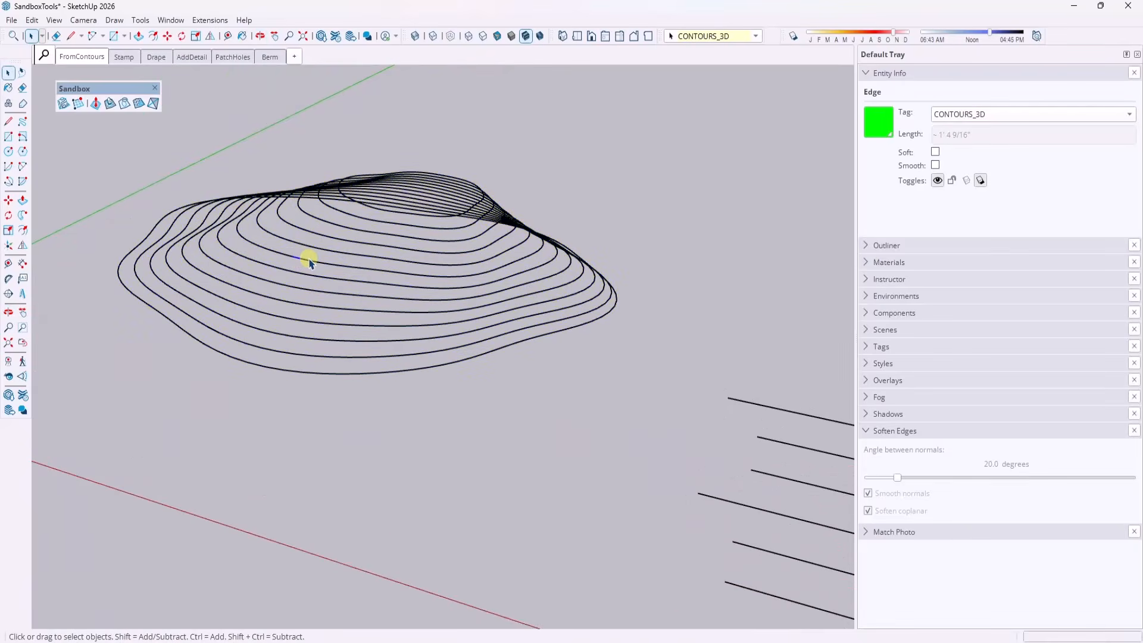
Step: Try joining the endpoints of two neighbouring contours with short lines to form small triangles on the hill
key(l)
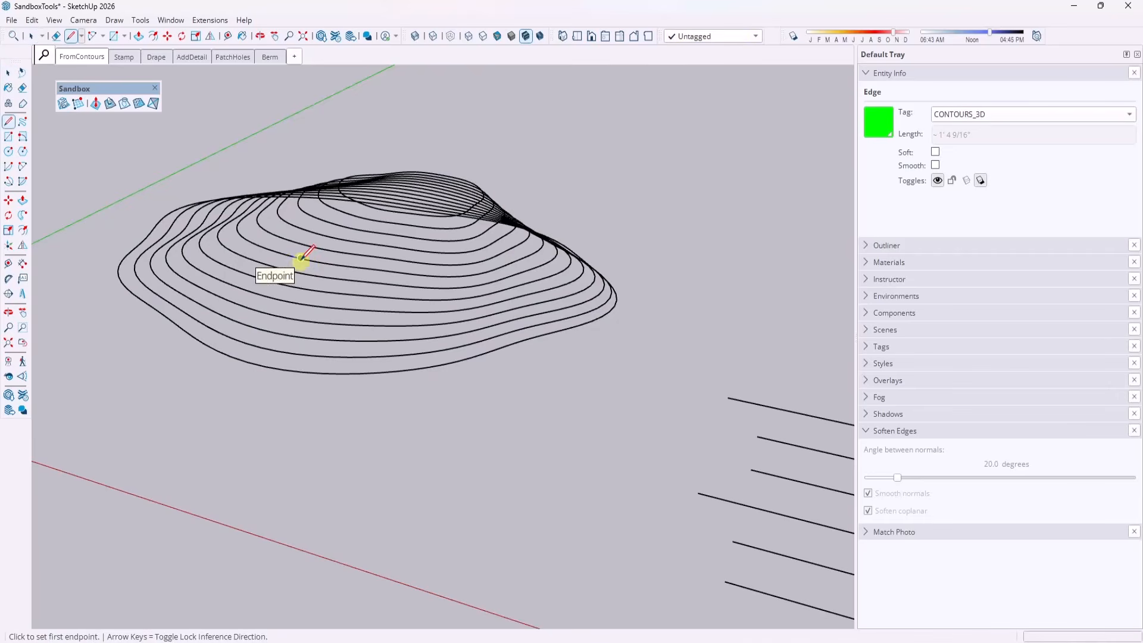
click(299, 257)
key(Escape)
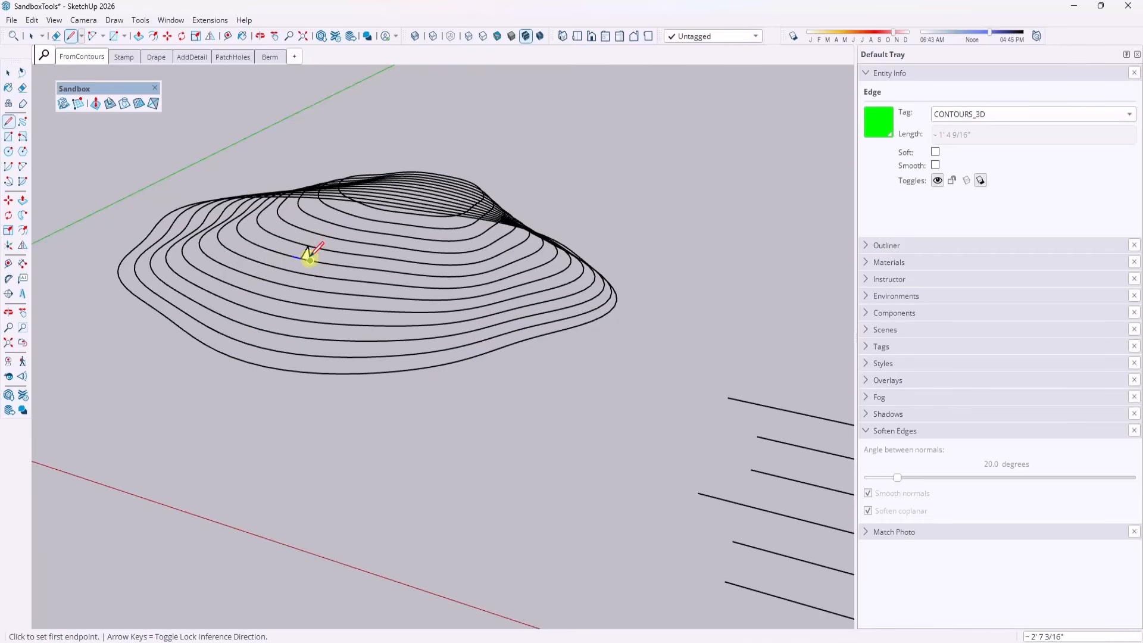
click(309, 259)
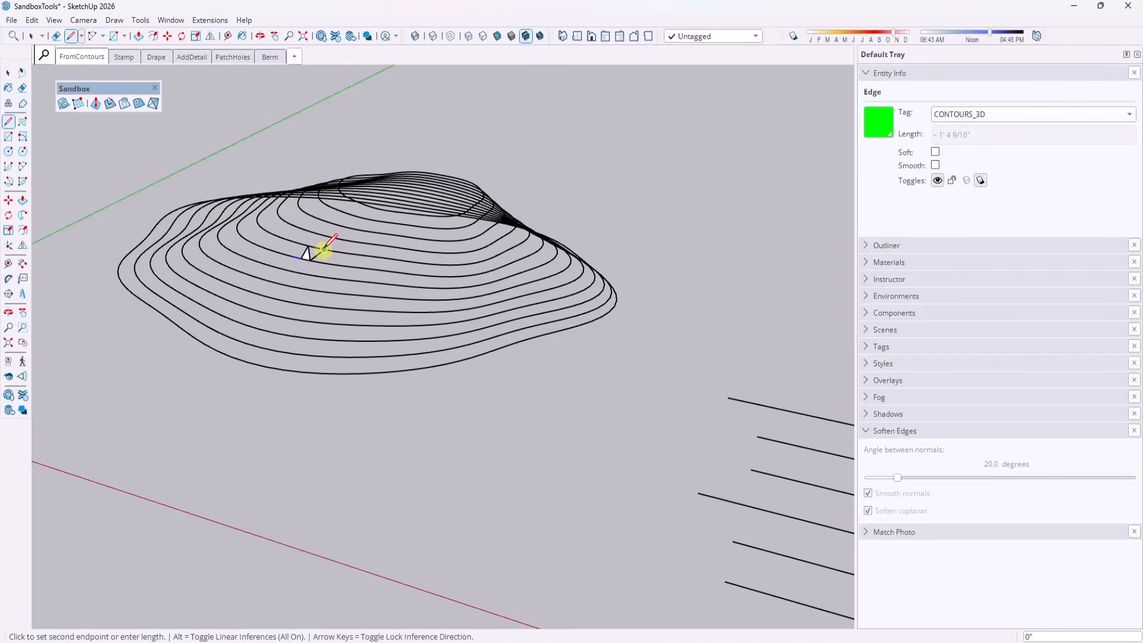
click(310, 260)
click(316, 248)
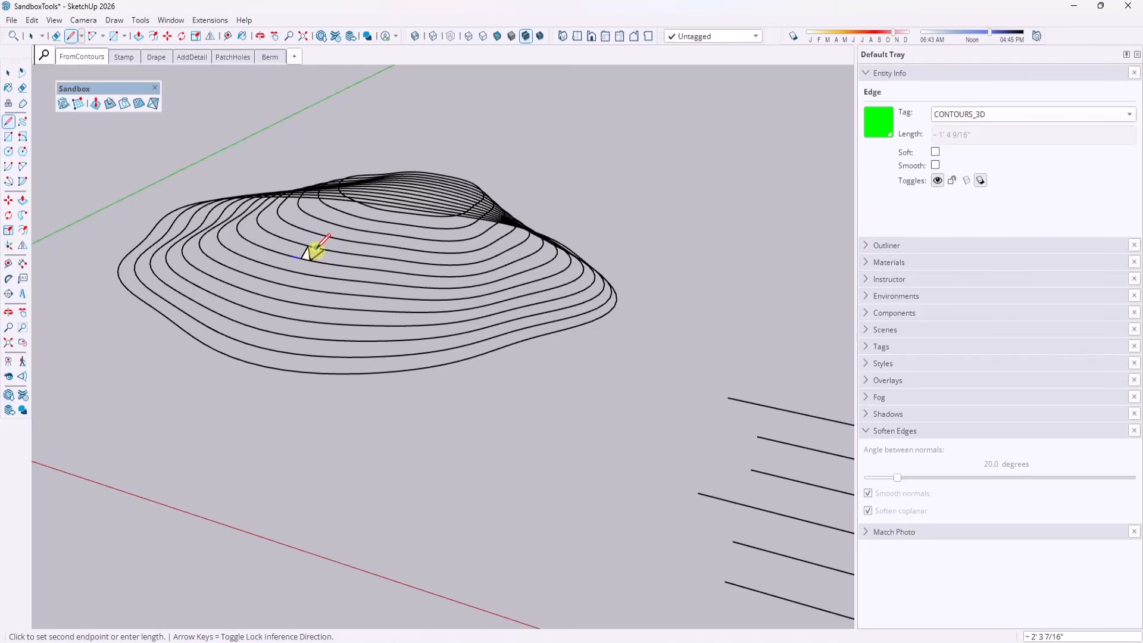
click(310, 260)
Step: Undo the short lines drawn between the neighbouring contours
key(space)
key(ctrl+z)
key(ctrl+z)
key(ctrl+z)
key(ctrl+z)
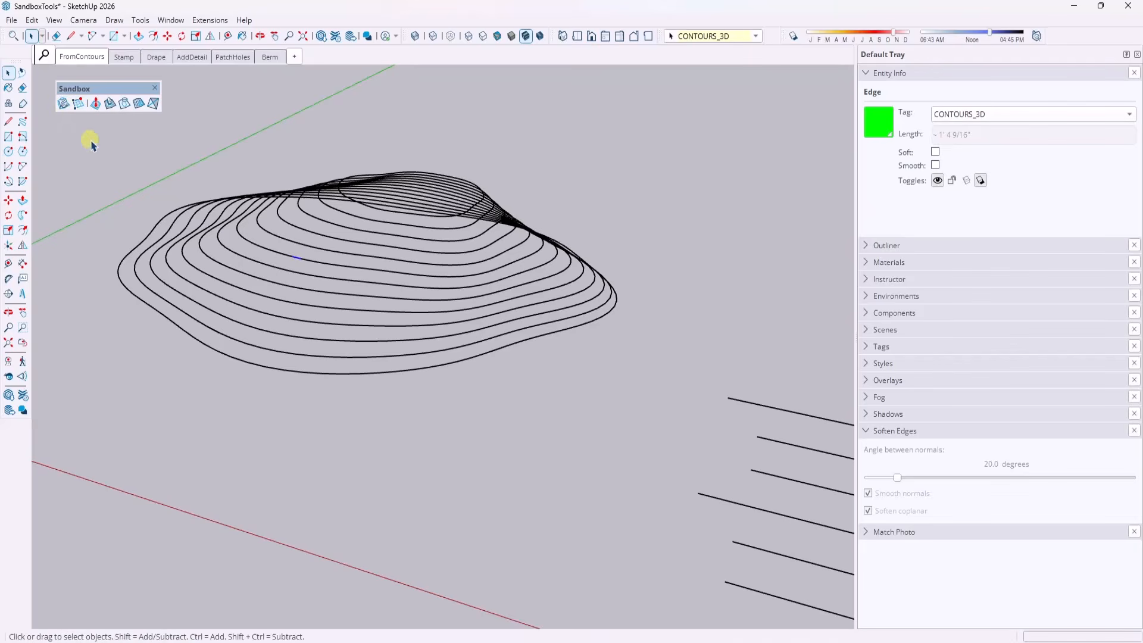
Step: Generate a terrain surface from all of the hill's contour lines with the From Contours tool
drag(108, 132, 653, 409)
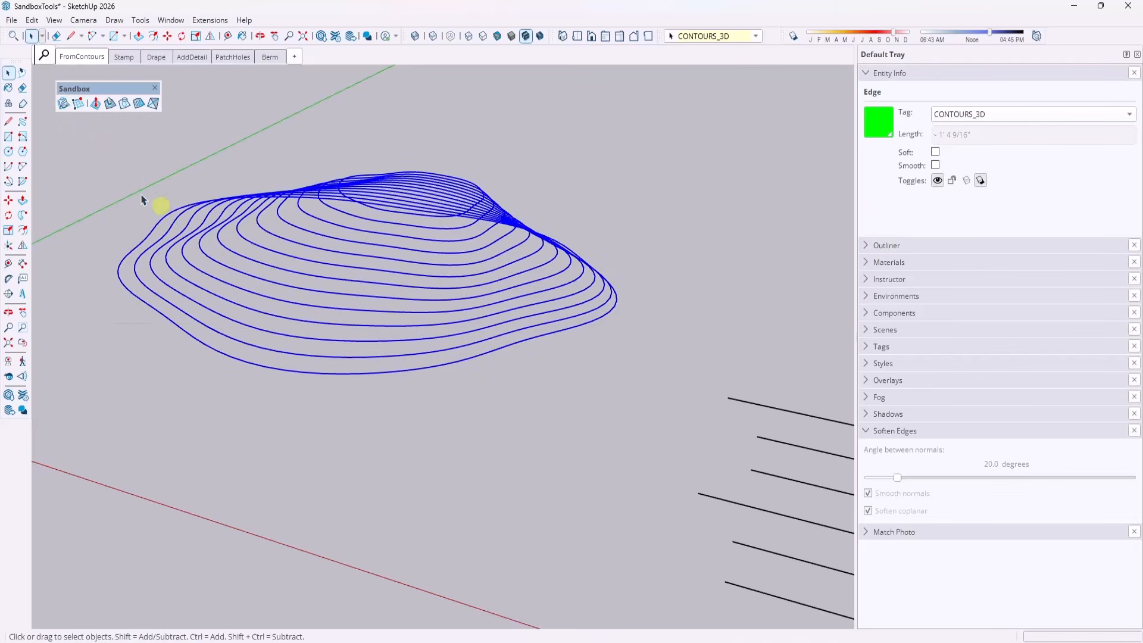
click(62, 105)
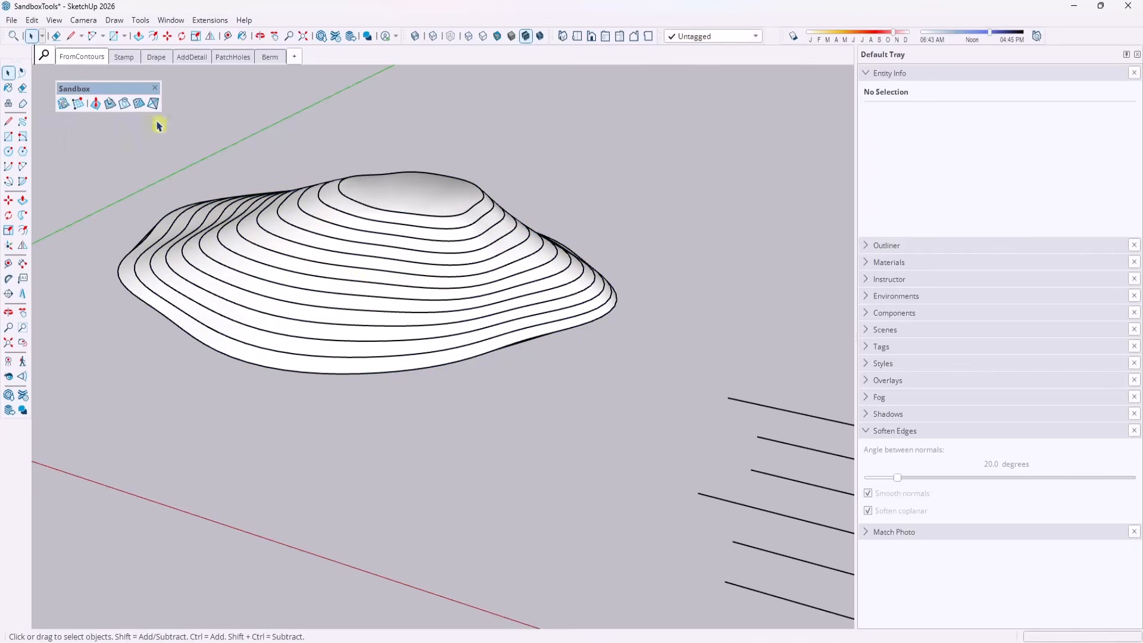
Step: Show hidden geometry and examine the triangulation across the hill's slopes and flat summit
click(54, 21)
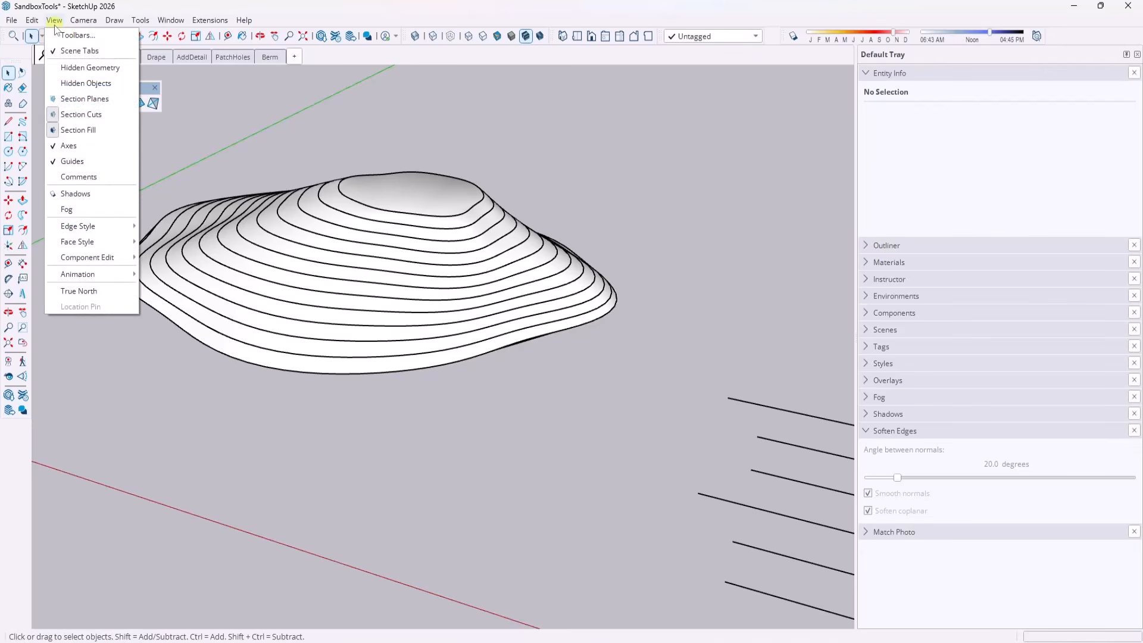
click(84, 68)
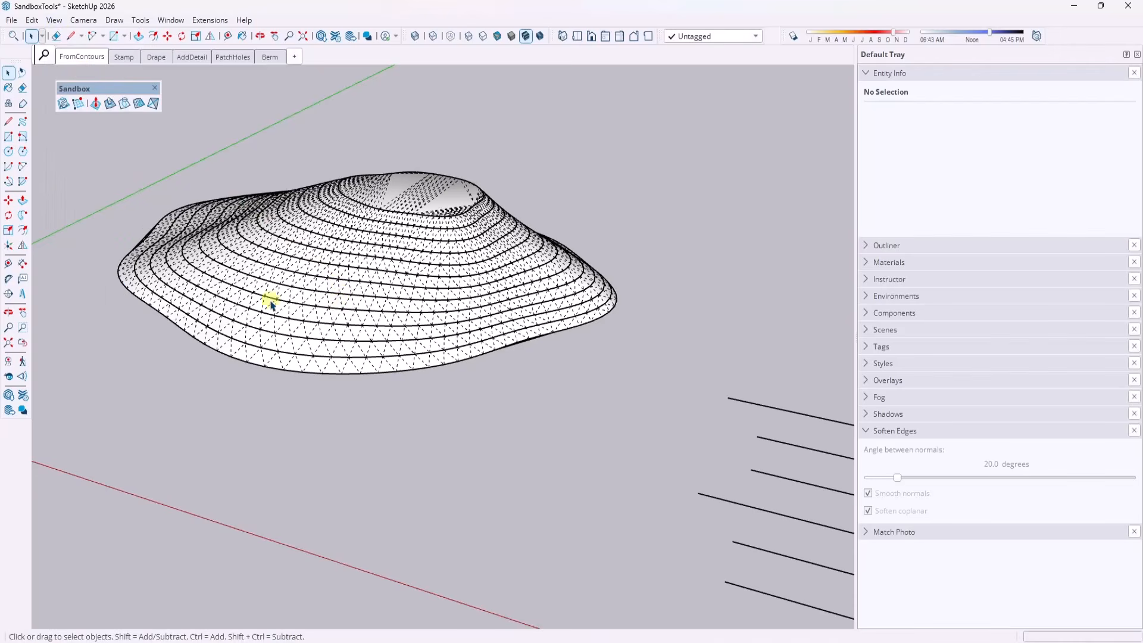
middle_drag(271, 303, 538, 352)
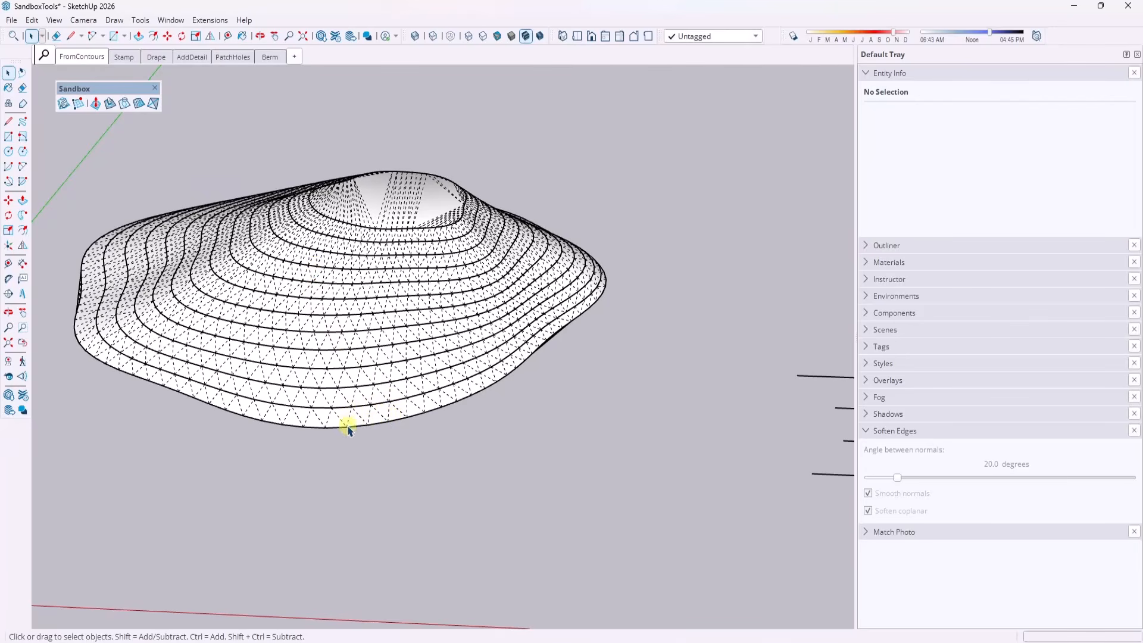
middle_drag(438, 409, 403, 222)
scroll(403, 222, up, 10)
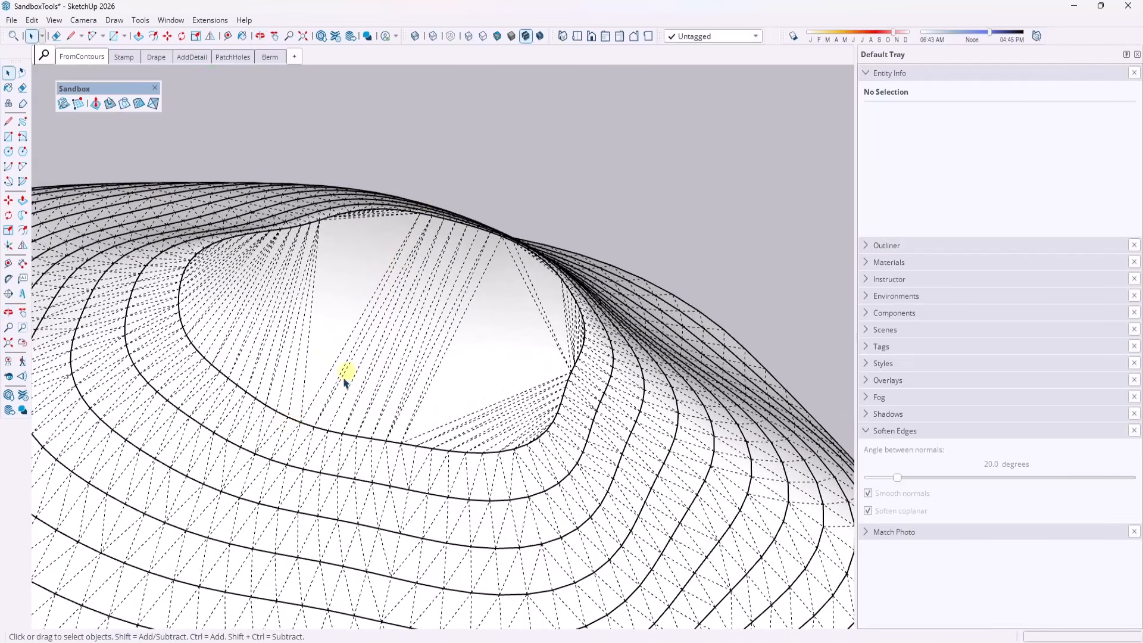
scroll(394, 402, down, 8)
middle_drag(462, 288, 395, 377)
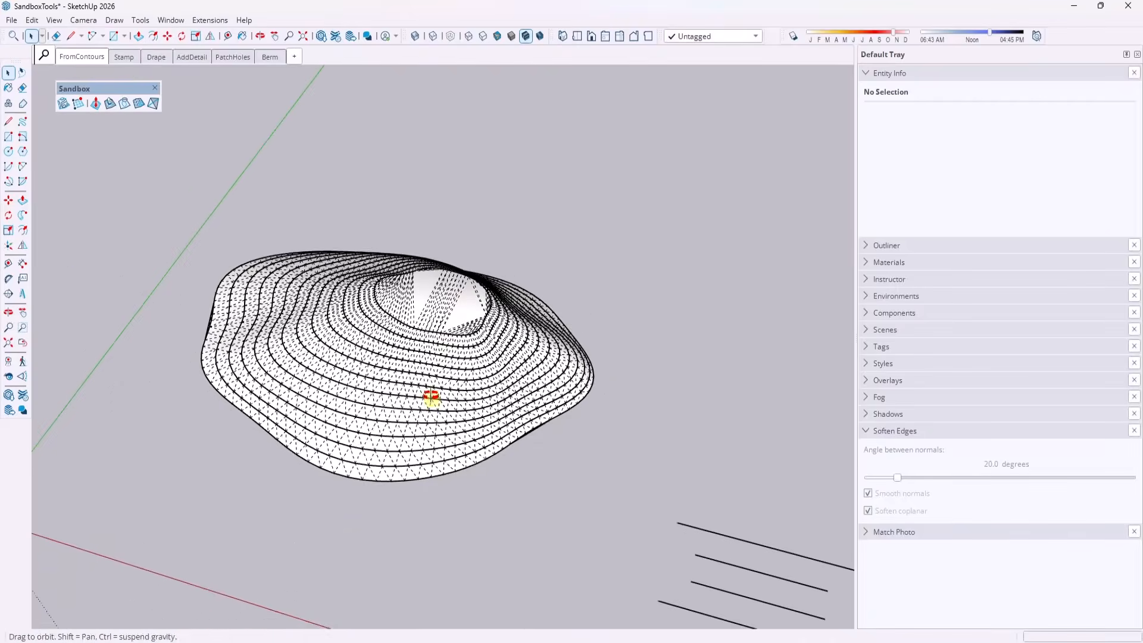
scroll(391, 370, down, 2)
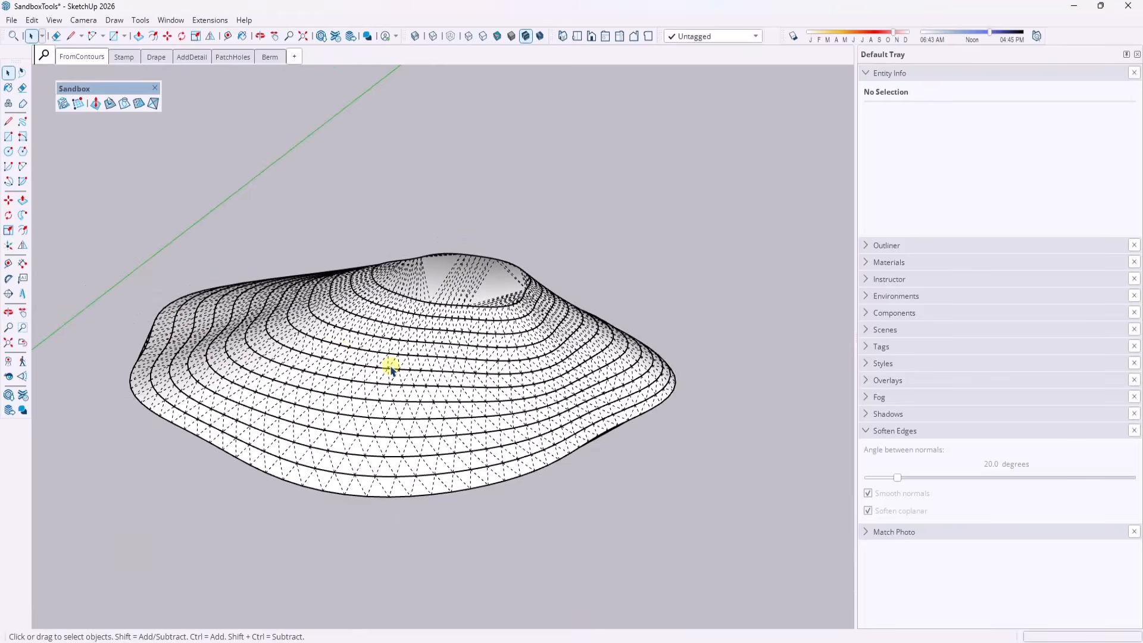
Step: Generate a From Contours surface from the six straight parallel lines beside the hill
scroll(269, 321, down, 5)
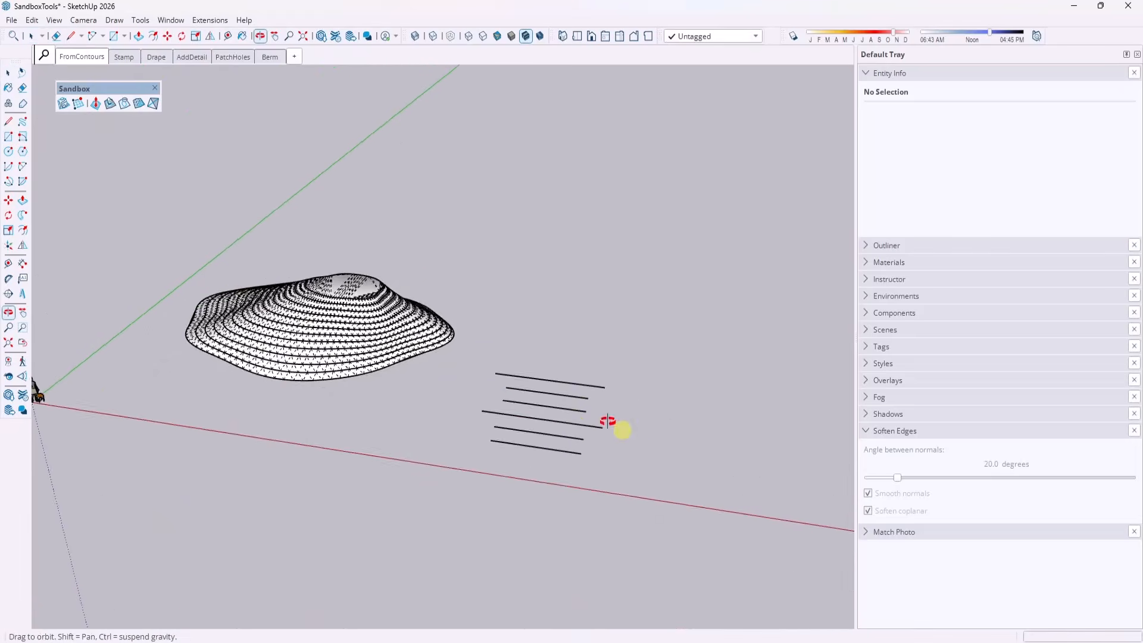
middle_drag(613, 429, 582, 355)
scroll(579, 356, up, 3)
middle_drag(502, 362, 588, 408)
drag(447, 333, 641, 454)
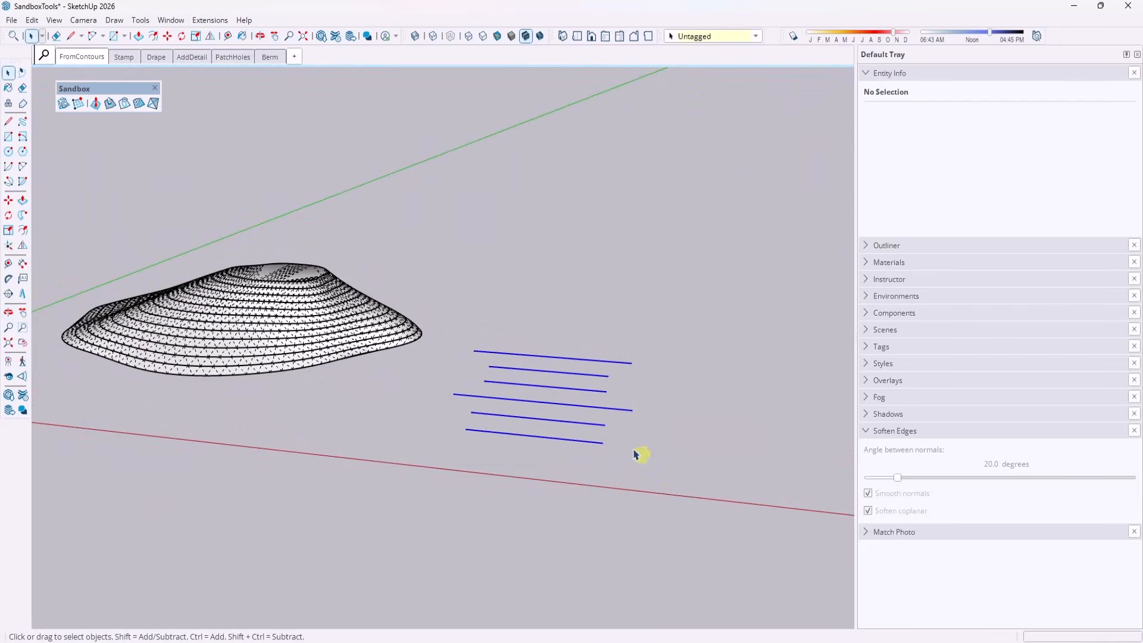
click(62, 104)
click(451, 324)
middle_drag(452, 324, 436, 430)
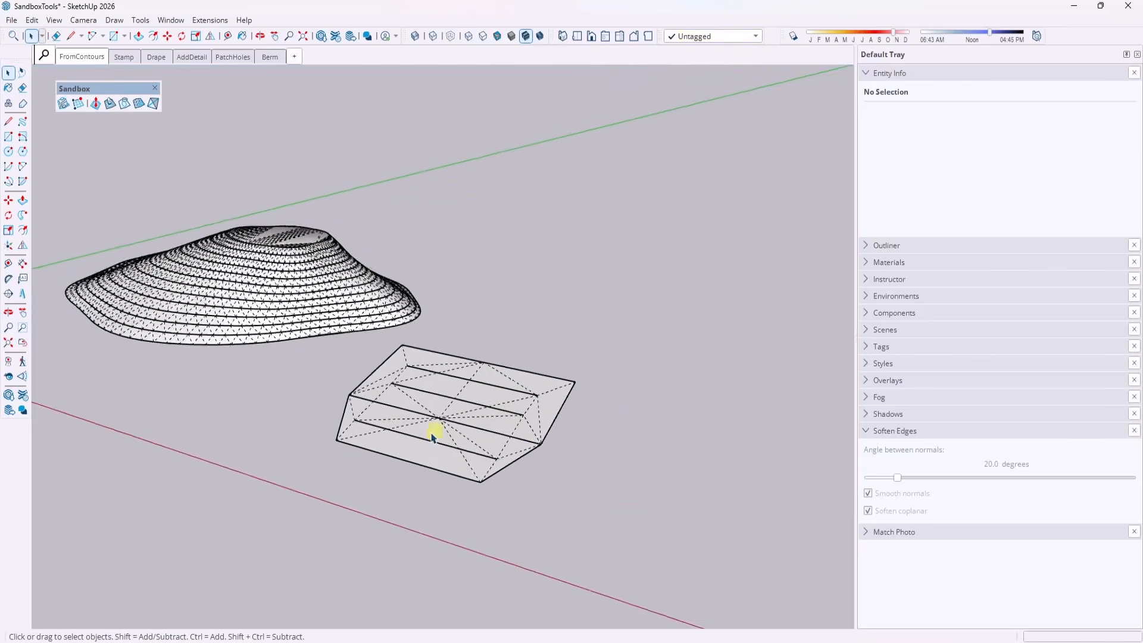
scroll(437, 431, up, 3)
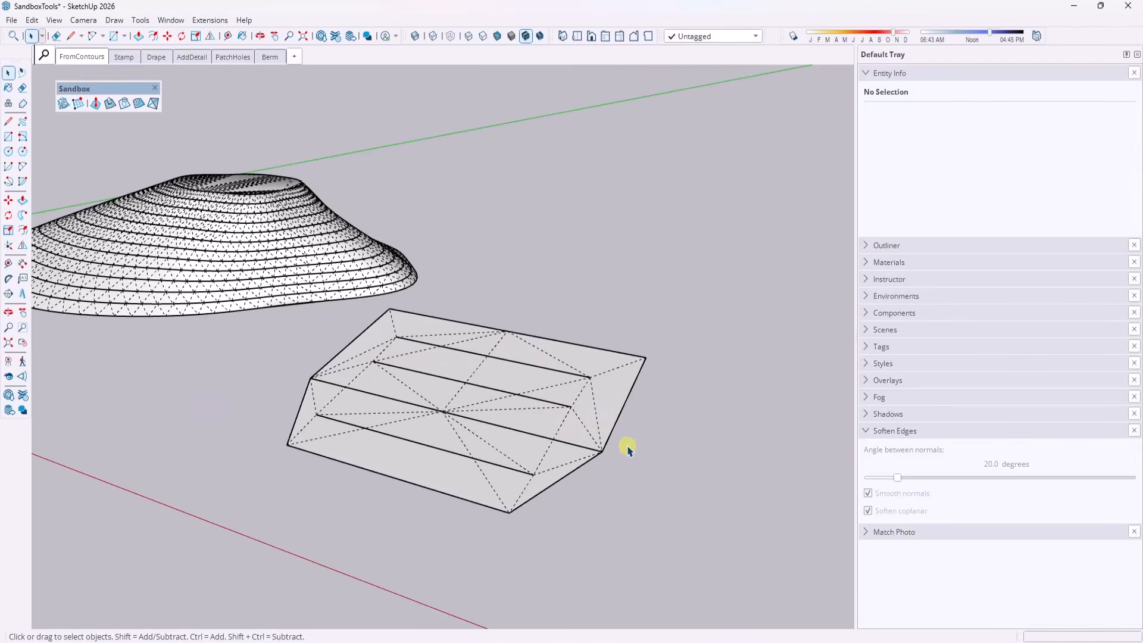
Step: Draw an upright rectangle about 10' by 6' and a flat one about 10' by 7' sharing its base edge, beside the six-line surface
scroll(601, 456, down, 3)
key(r)
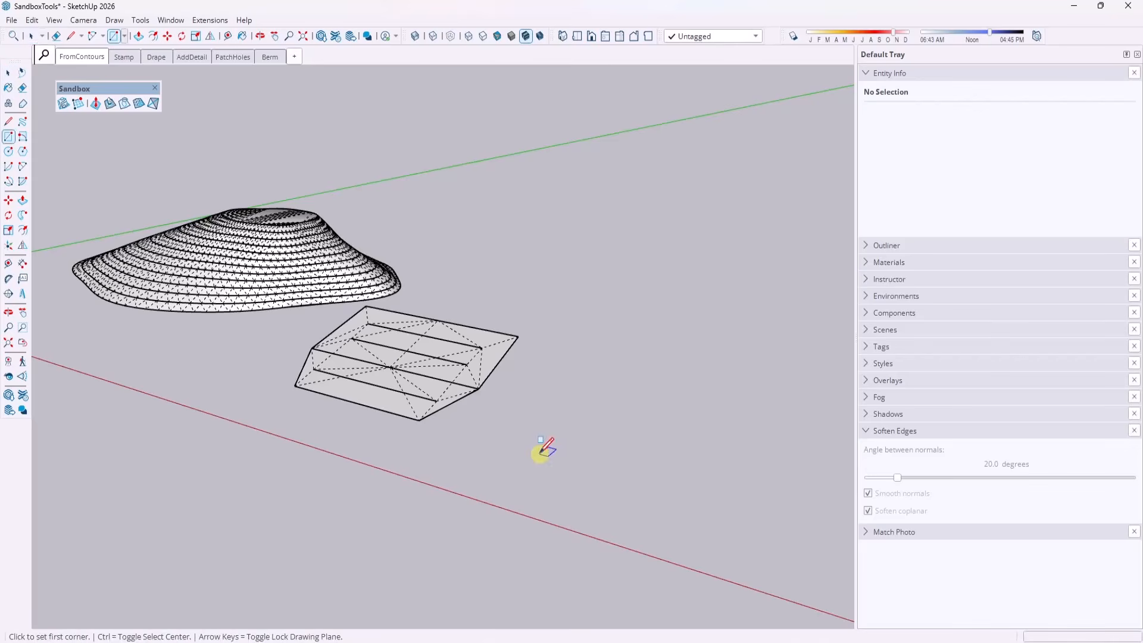
key(space)
key(r)
click(550, 435)
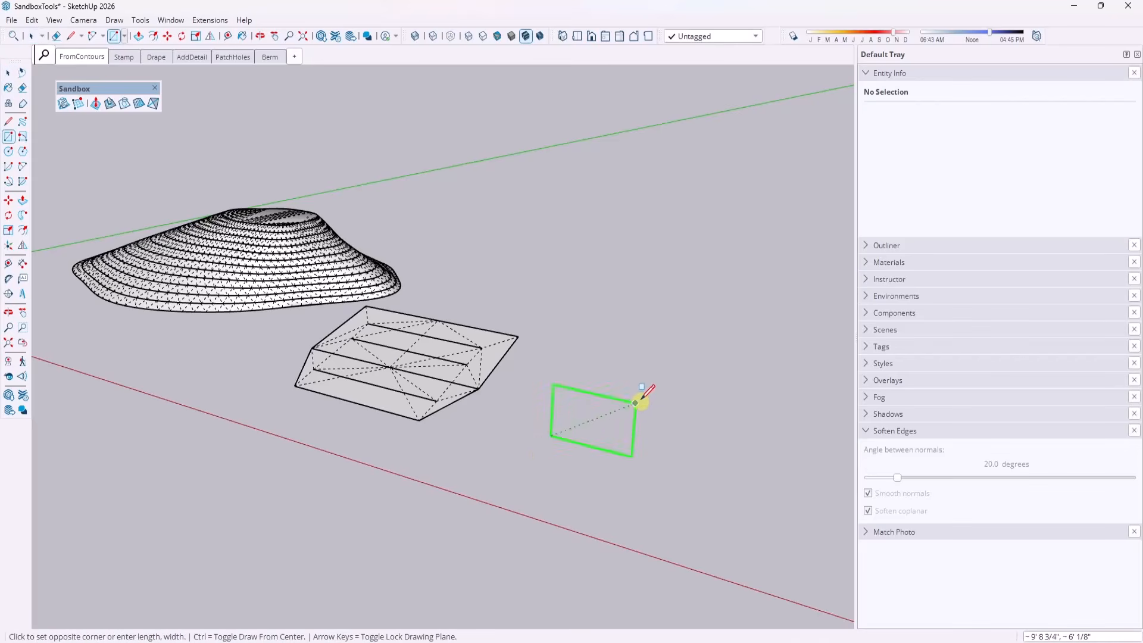
click(640, 400)
click(638, 457)
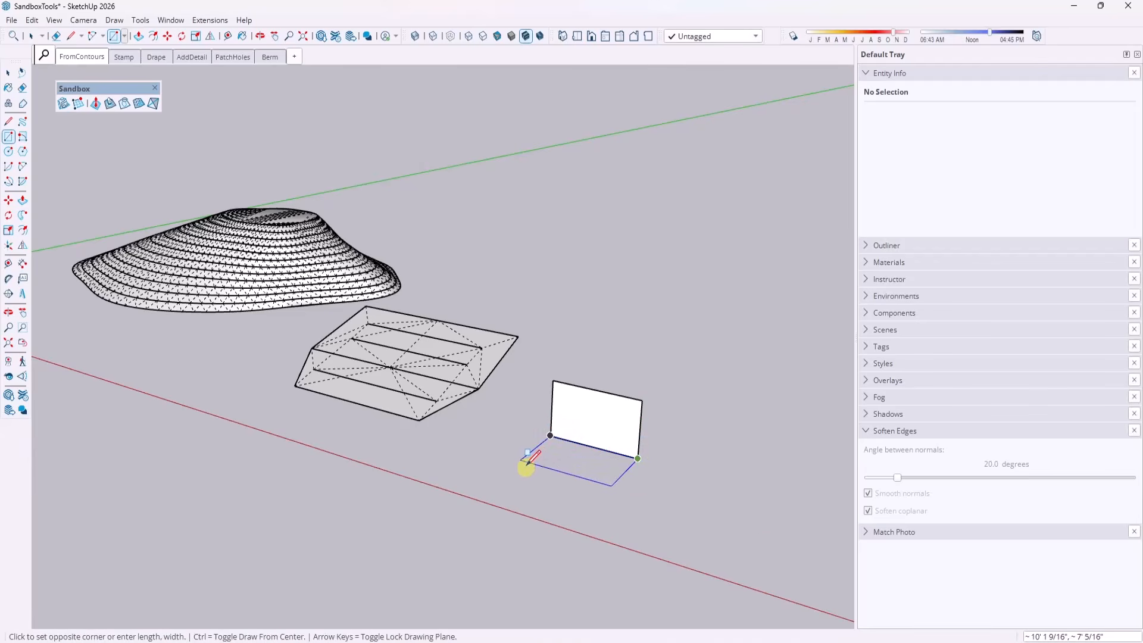
click(527, 464)
key(space)
Step: Draw an arc with a bulge of about 3' on the flat rectangle and another on the upright one, sharing endpoints on the common edge
scroll(583, 449, up, 3)
scroll(586, 451, up, 1)
key(a)
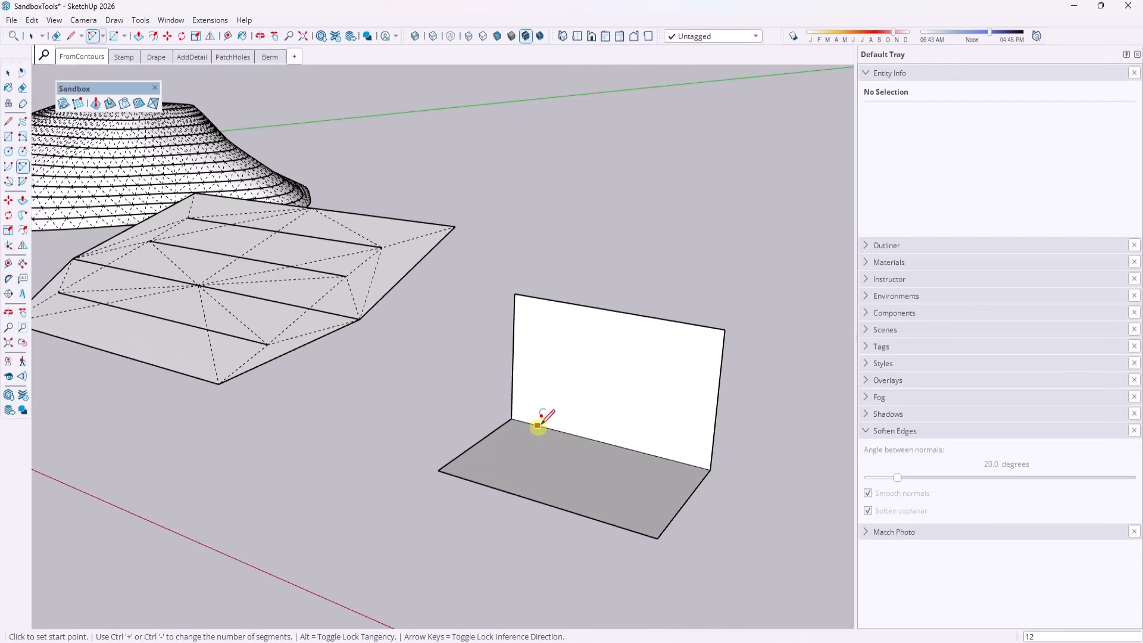
click(534, 424)
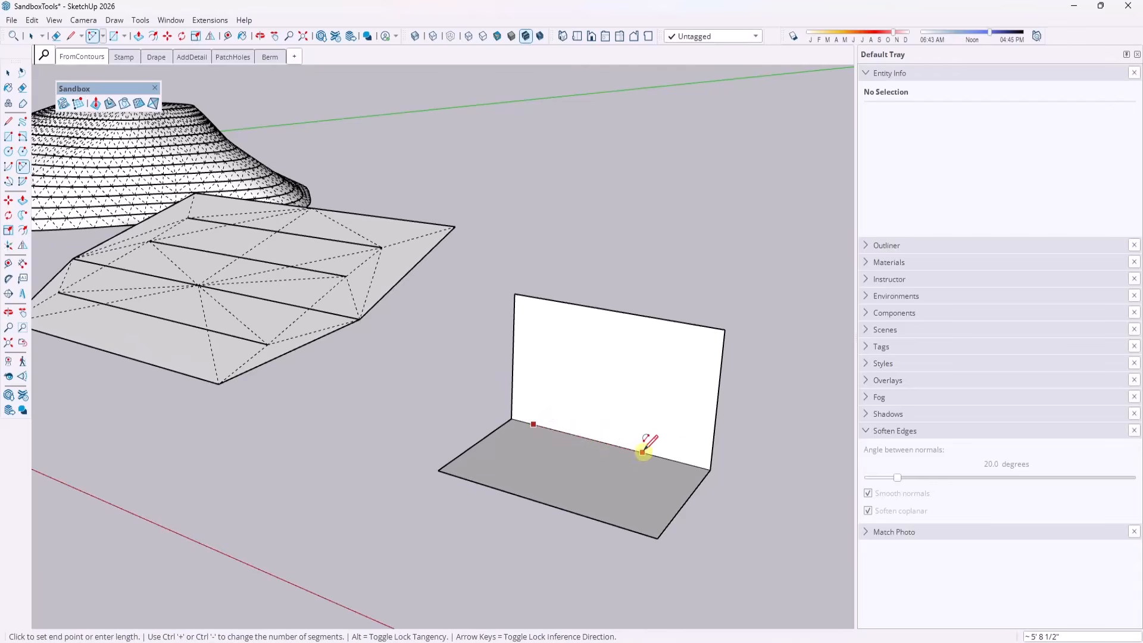
click(671, 460)
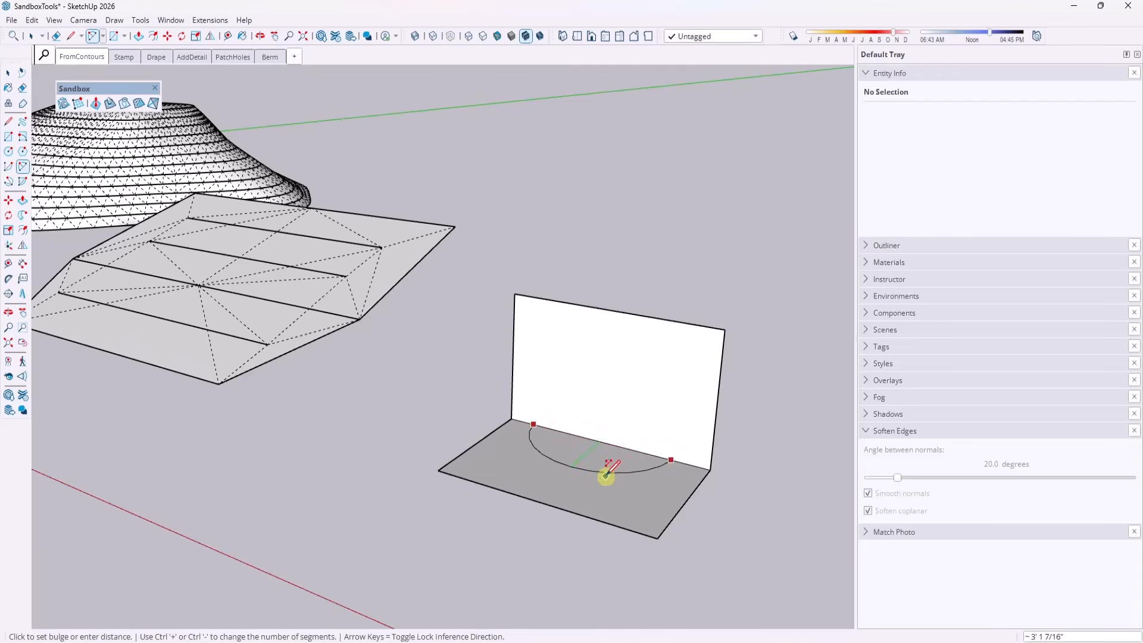
click(609, 474)
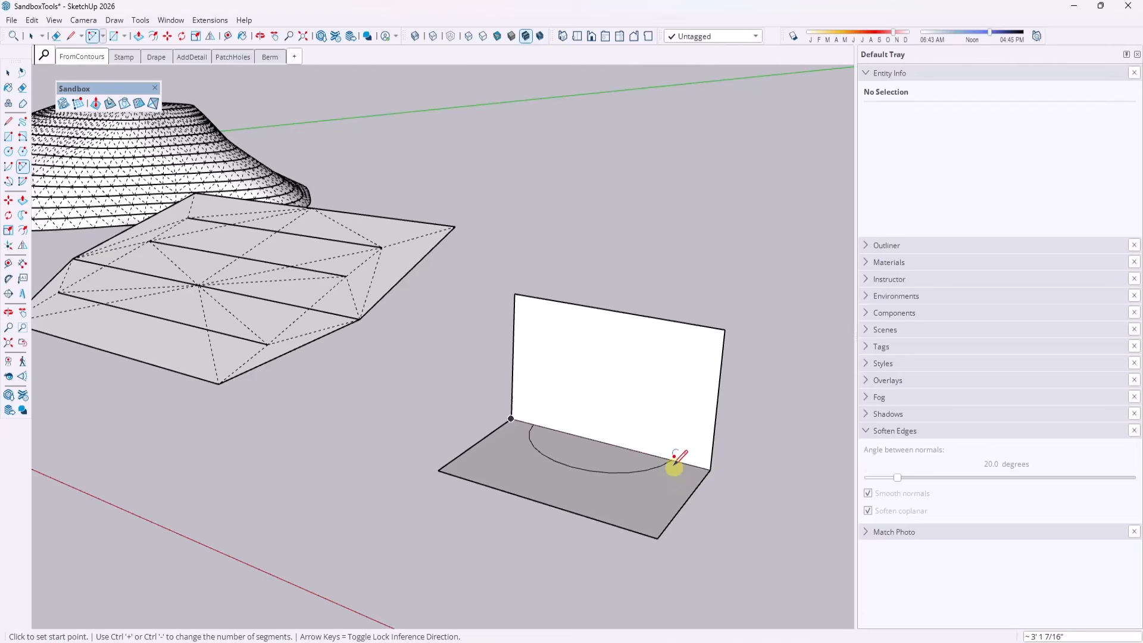
click(537, 428)
click(612, 384)
key(space)
Step: Select both arcs and generate a curved canopy surface between them with From Contours
scroll(612, 383, up, 2)
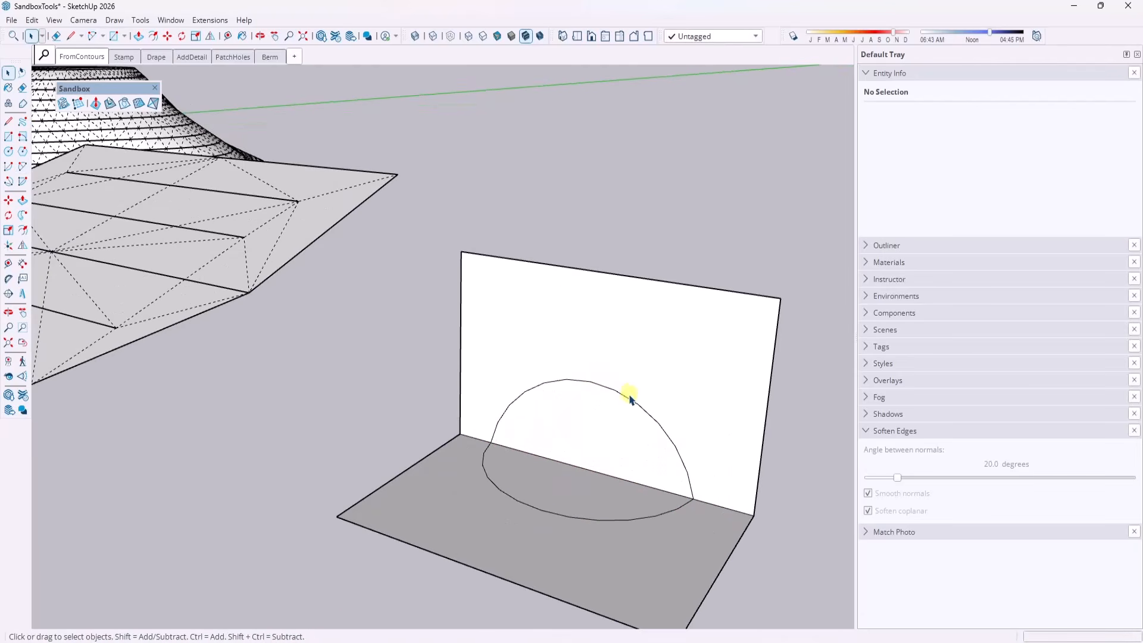
click(629, 398)
ctrl+click(601, 523)
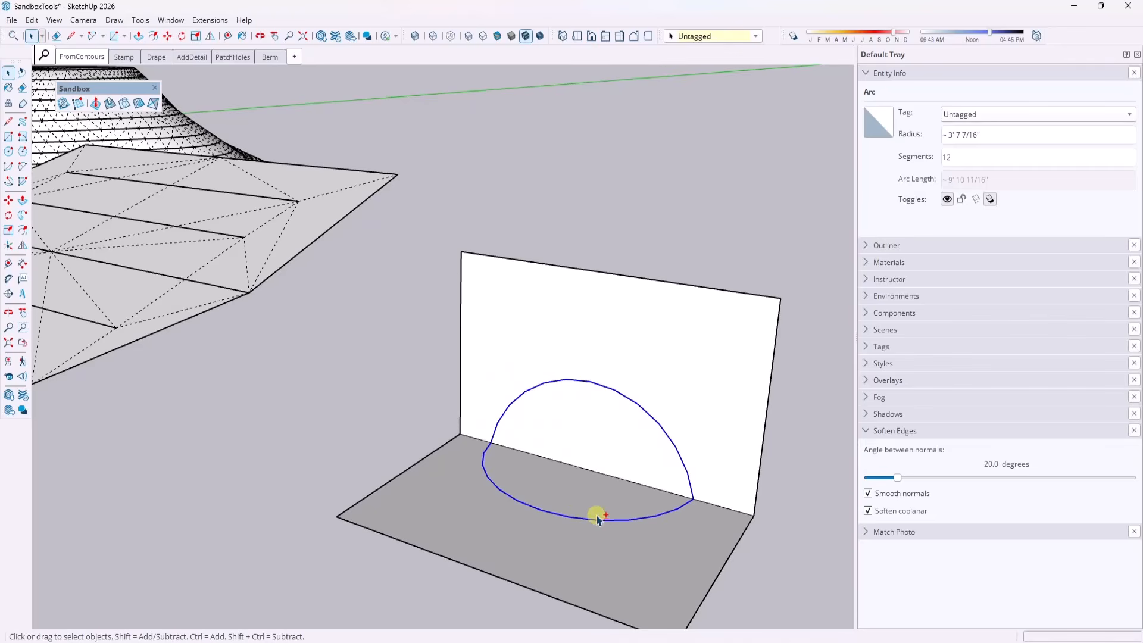
click(64, 105)
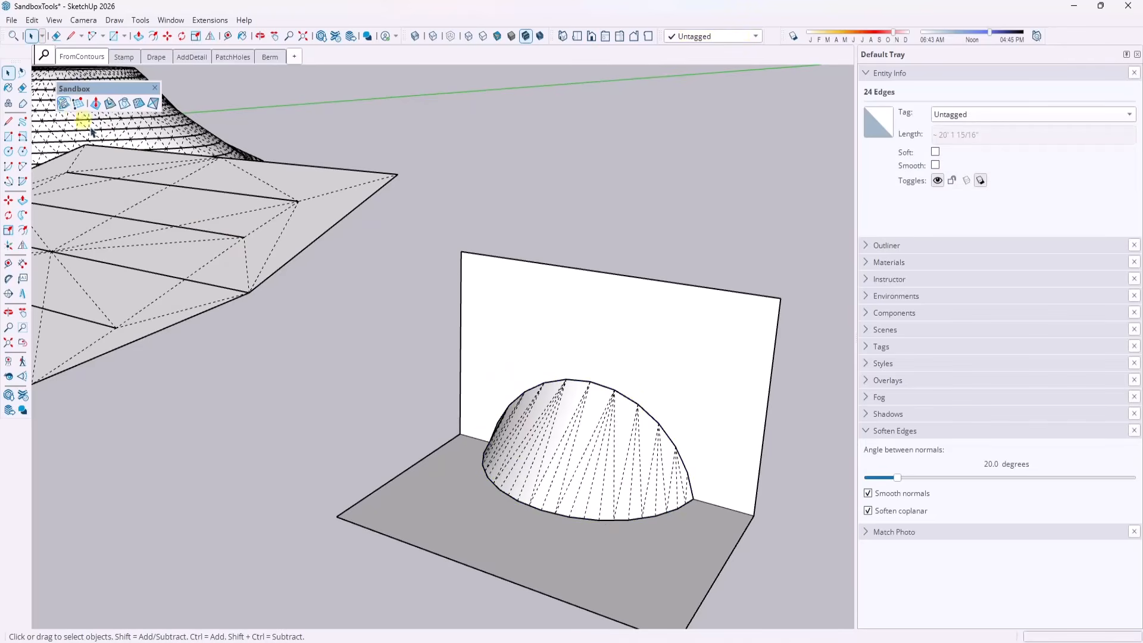
middle_drag(727, 518, 560, 445)
scroll(562, 444, down, 1)
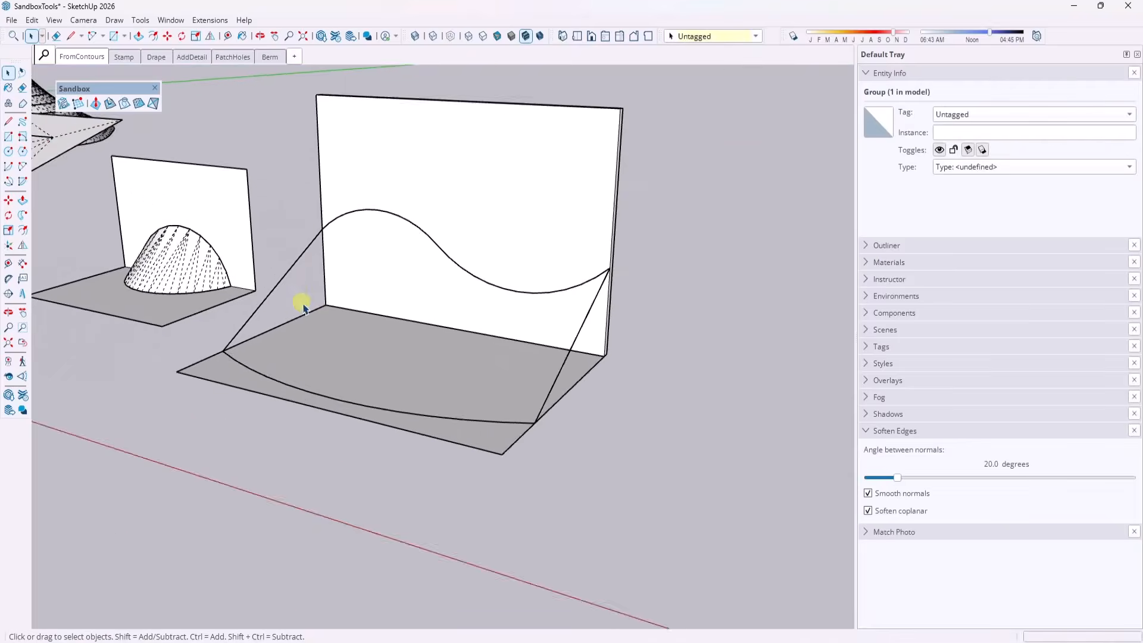
Step: Generate a From Contours surface from the wavy curve and the arc on the larger rectangle pair, and turn off hidden geometry
scroll(332, 294, up, 2)
scroll(348, 294, down, 2)
scroll(358, 298, up, 1)
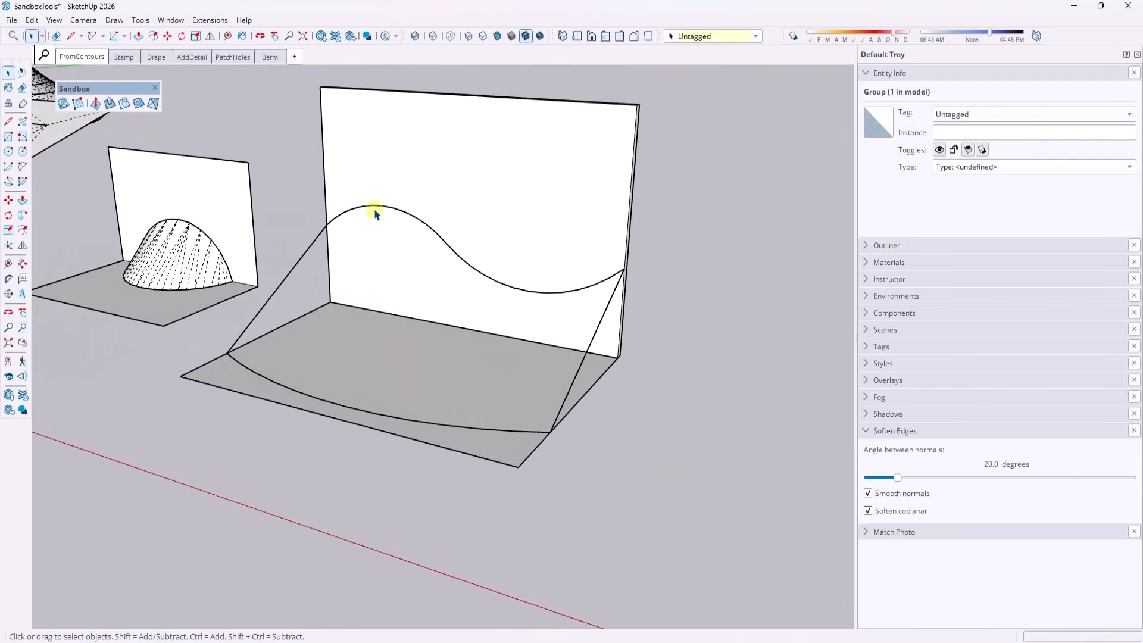
shift+click(598, 322)
shift+click(476, 424)
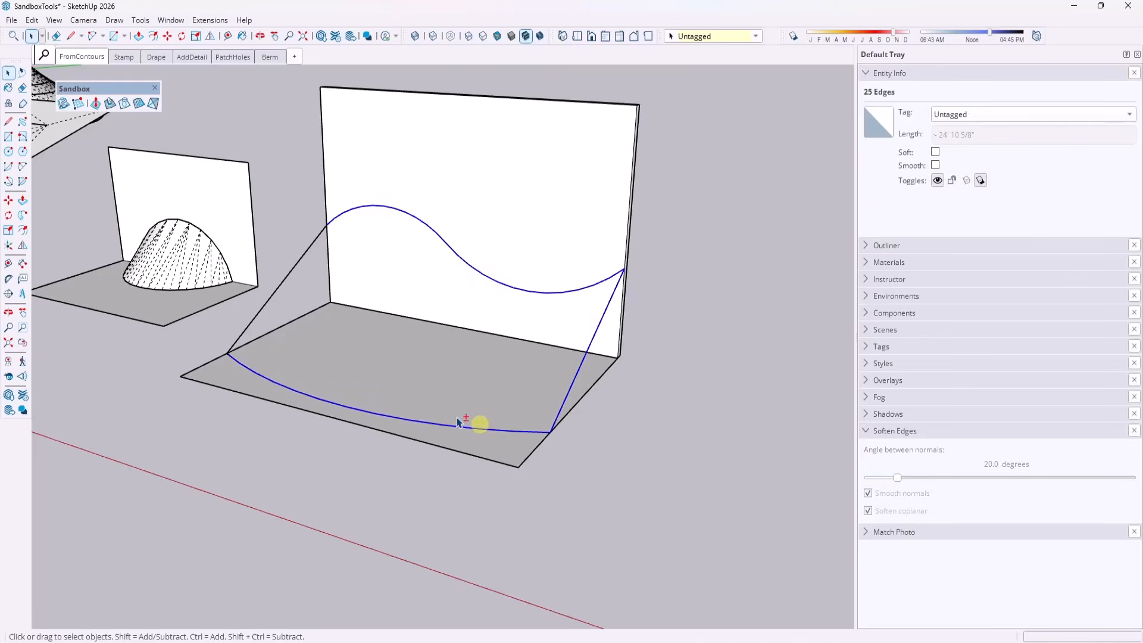
click(63, 104)
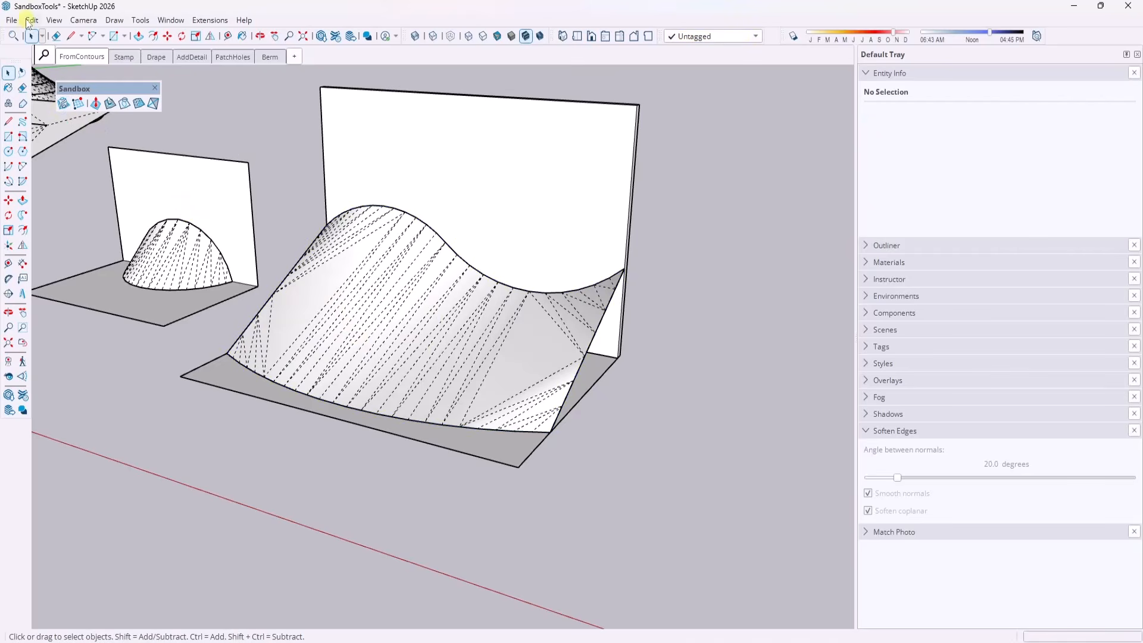
click(54, 19)
click(78, 65)
Step: Open the gridded terrain mesh with the L-shaped hole for editing and view it from above
middle_drag(509, 329, 330, 309)
scroll(325, 302, down, 6)
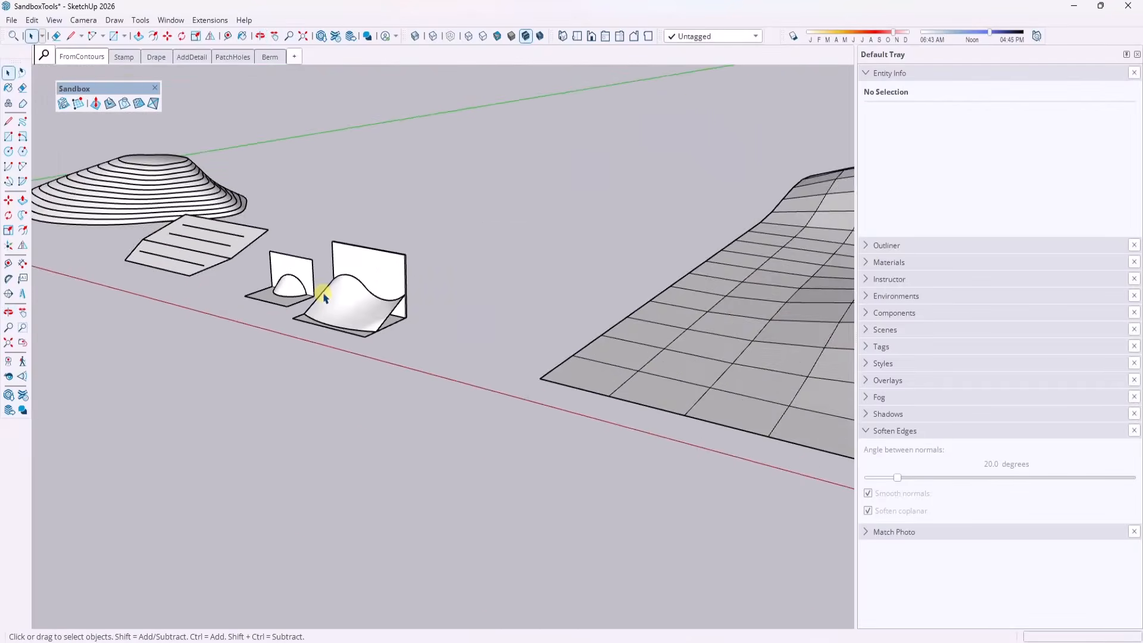
shift+middle_drag(726, 335, 606, 384)
click(606, 383)
middle_drag(562, 322, 549, 232)
key(space)
click(602, 360)
click(575, 36)
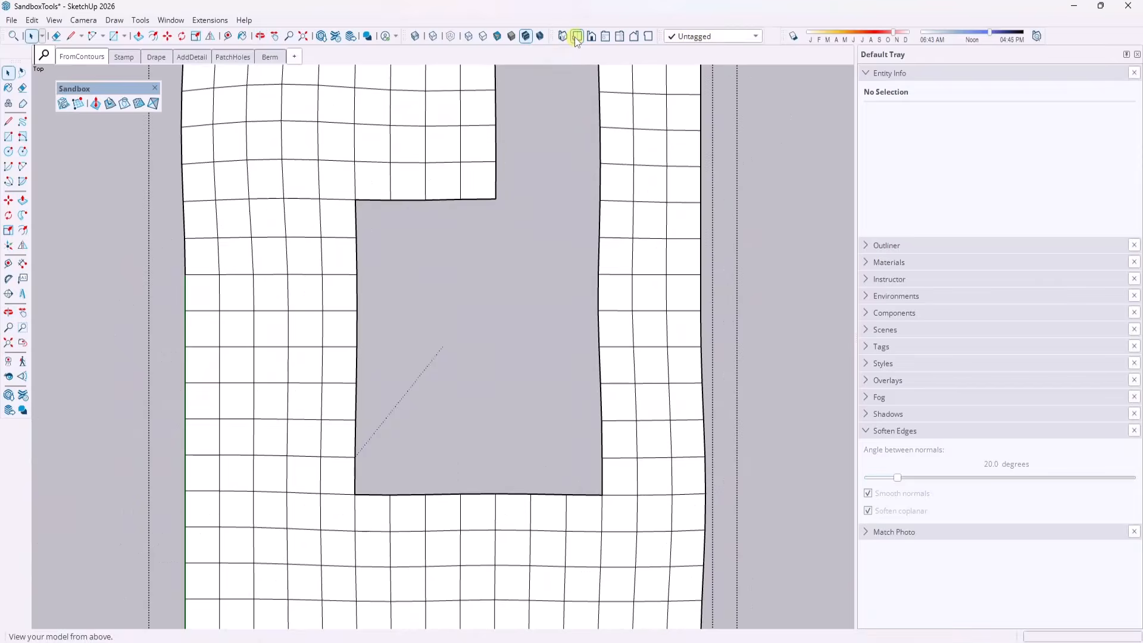
Step: Select all the boundary edges around the L-shaped hole in the terrain mesh
drag(580, 357, 593, 451)
shift+drag(421, 415, 605, 429)
shift+drag(415, 212, 445, 444)
shift+drag(444, 441, 444, 441)
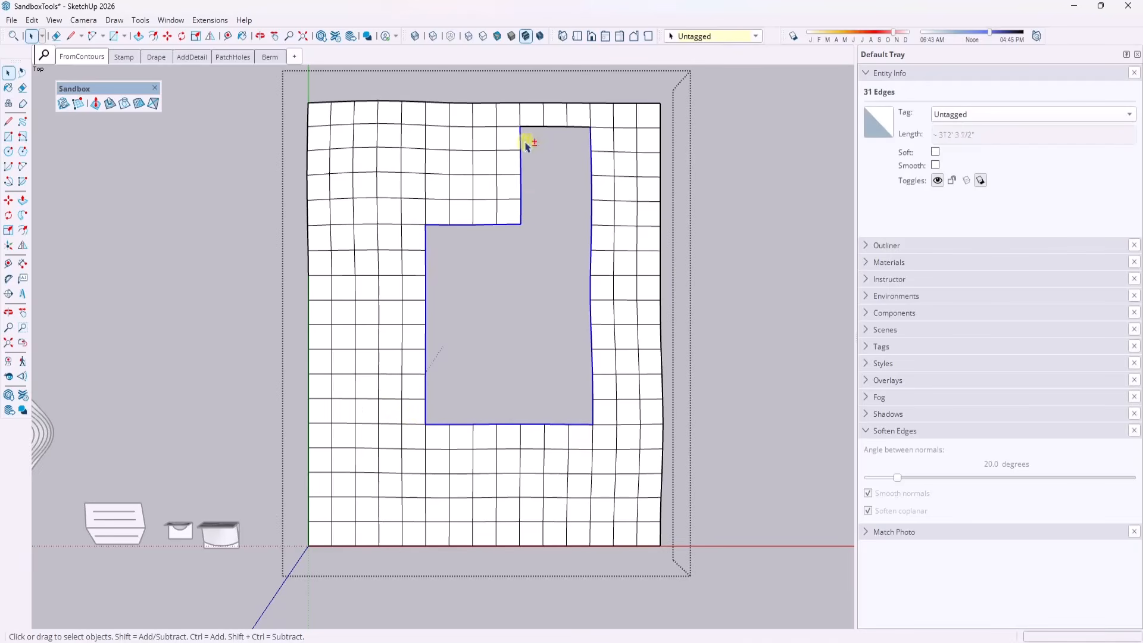
middle_drag(685, 500, 658, 432)
scroll(658, 433, up, 4)
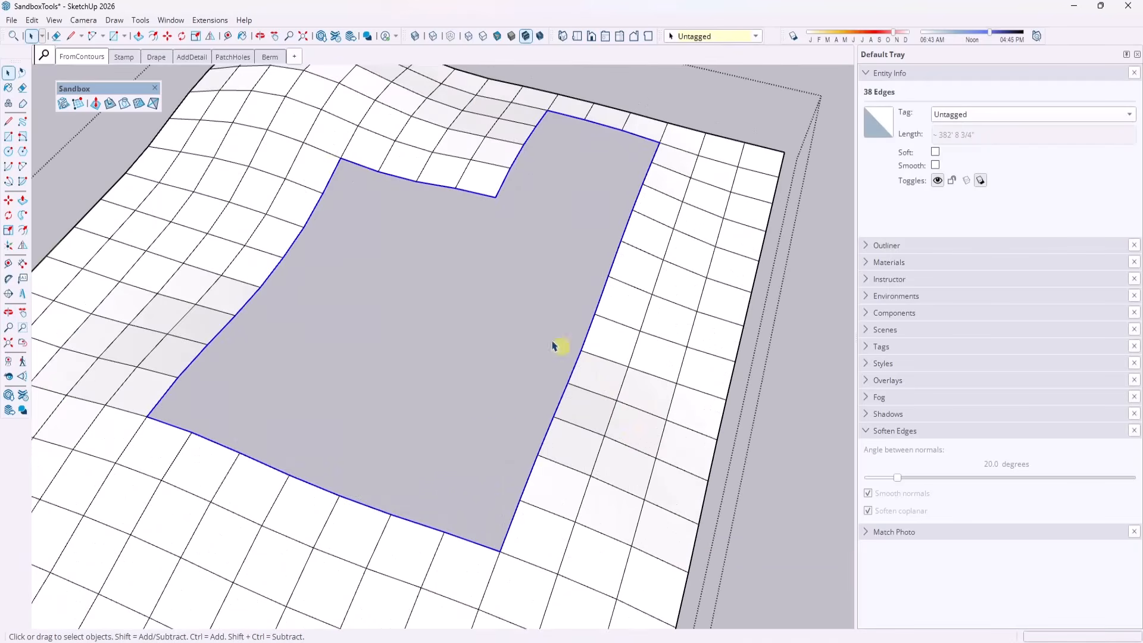
Step: Fill the L-shaped hole with a From Contours surface and turn on hidden geometry to show its triangulation
click(63, 103)
middle_drag(426, 389, 354, 234)
click(54, 20)
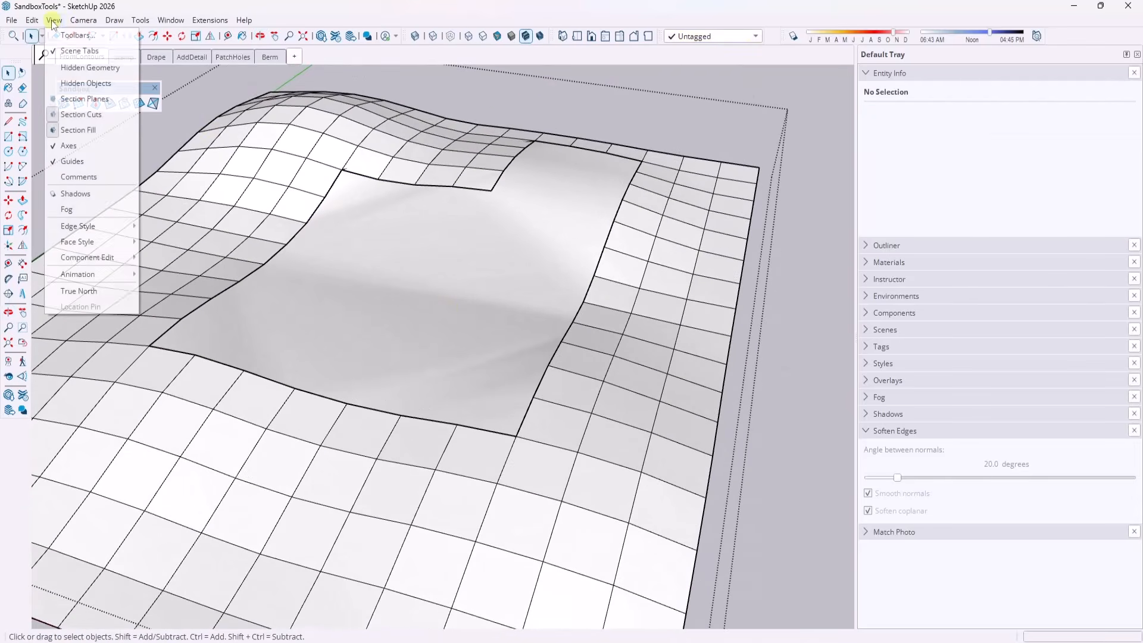
click(95, 79)
middle_drag(564, 322, 464, 289)
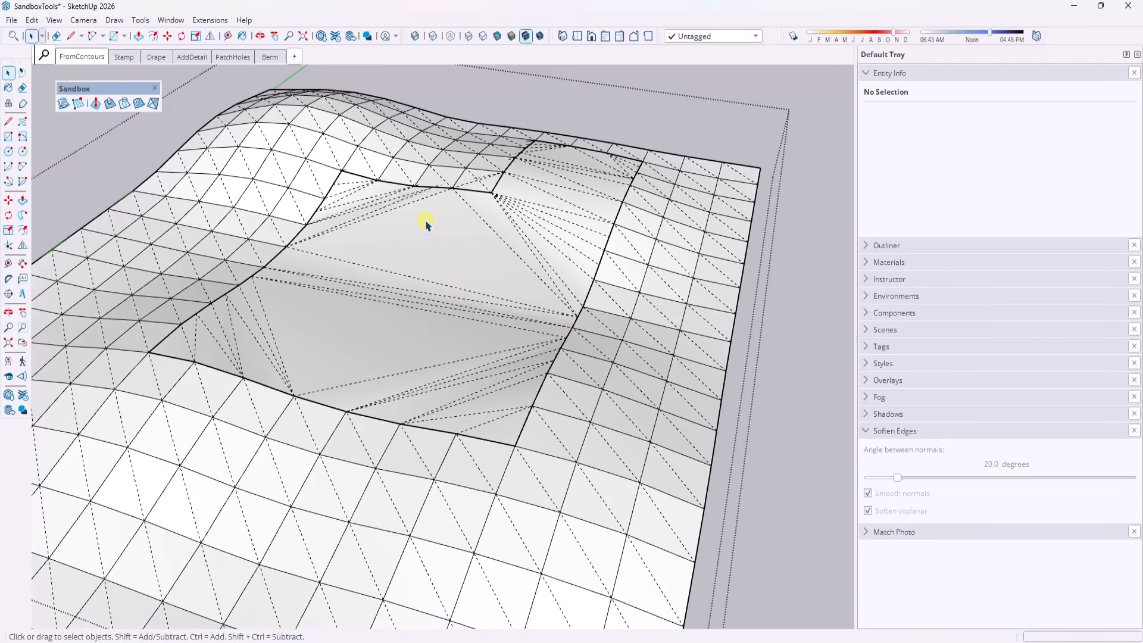
middle_drag(401, 288, 454, 300)
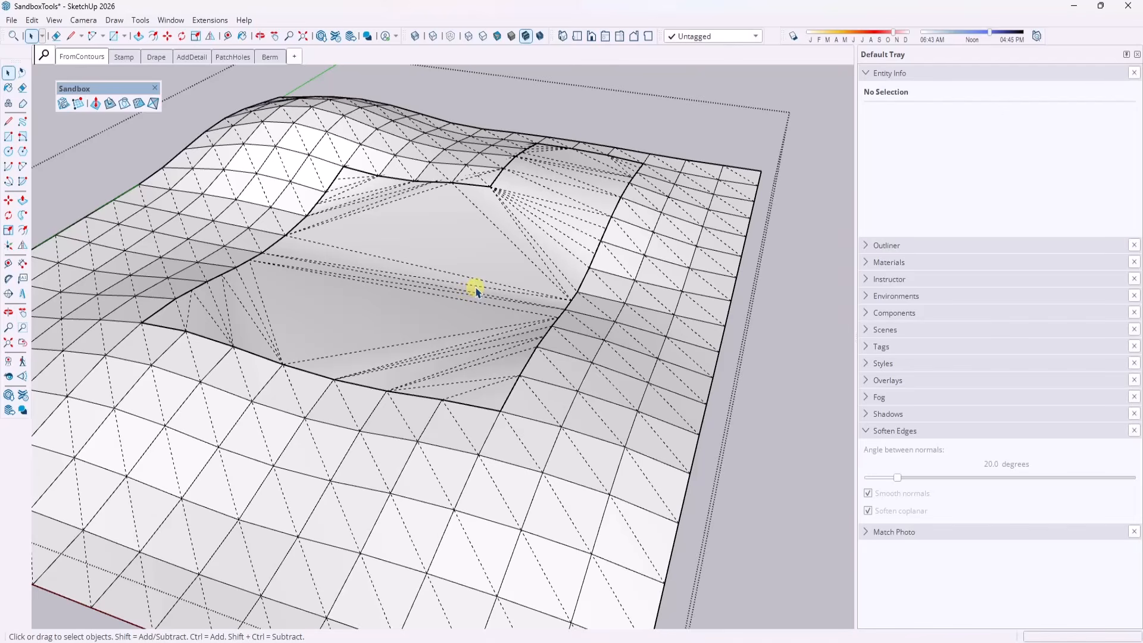
click(804, 299)
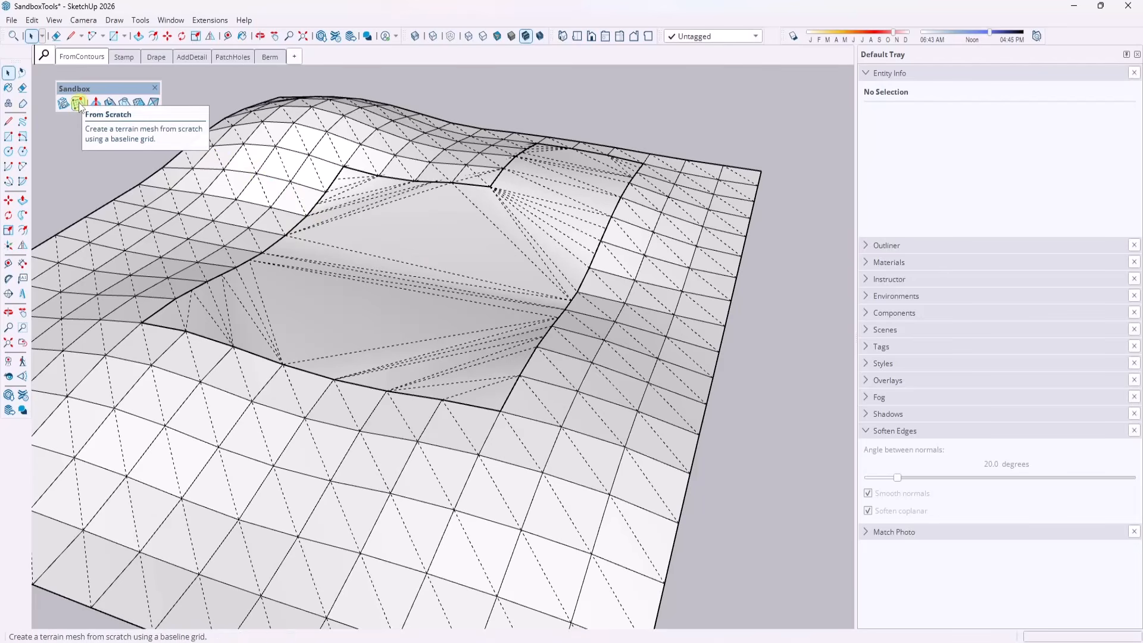
Step: Draw a flat rectangle about 51' by 54' in the empty space away from the terrain
scroll(305, 350, down, 10)
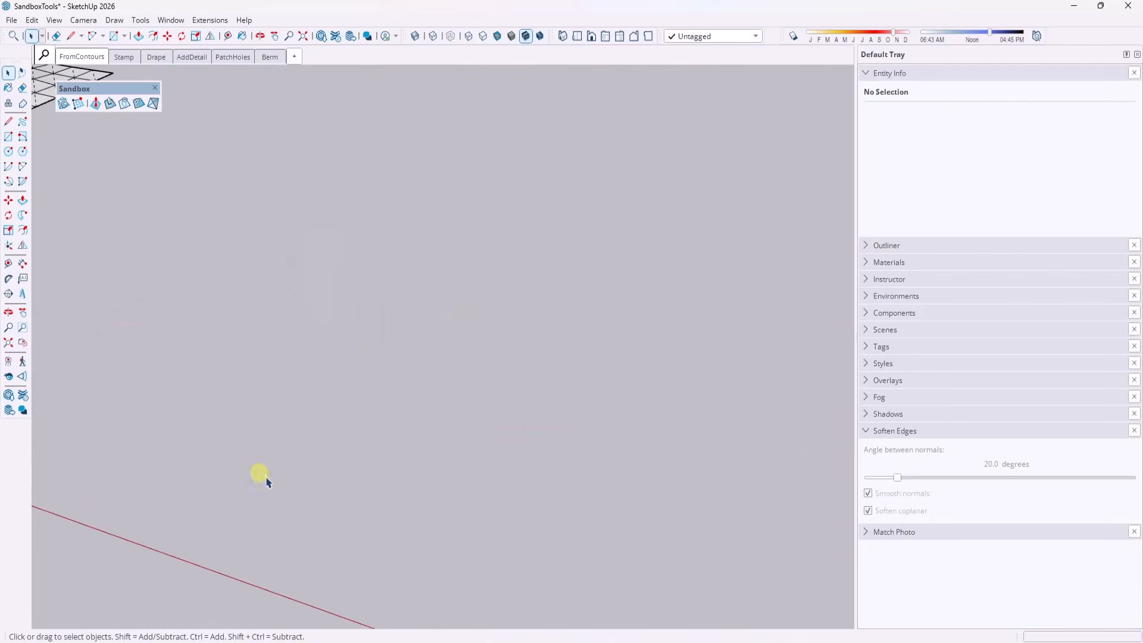
scroll(248, 411, down, 2)
key(r)
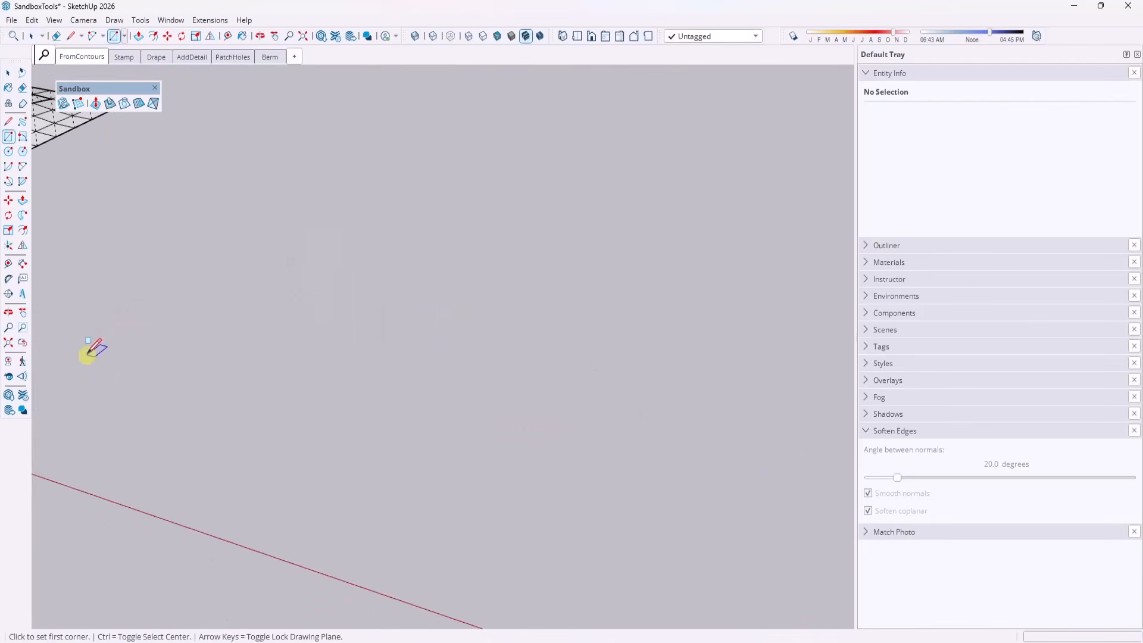
click(87, 354)
click(364, 290)
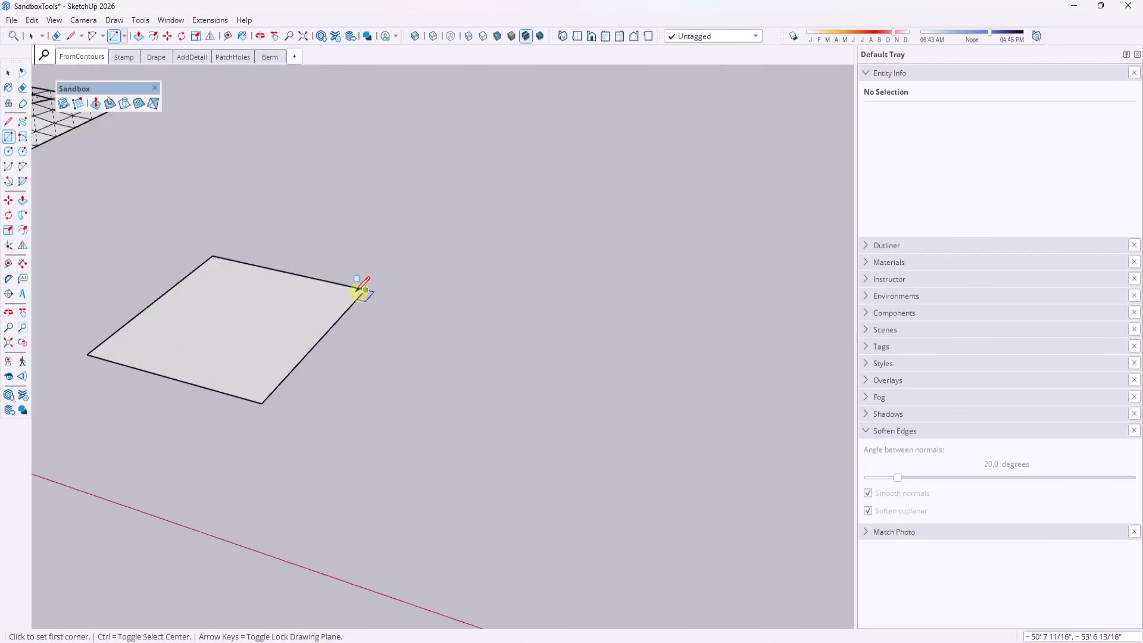
key(space)
scroll(102, 329, up, 4)
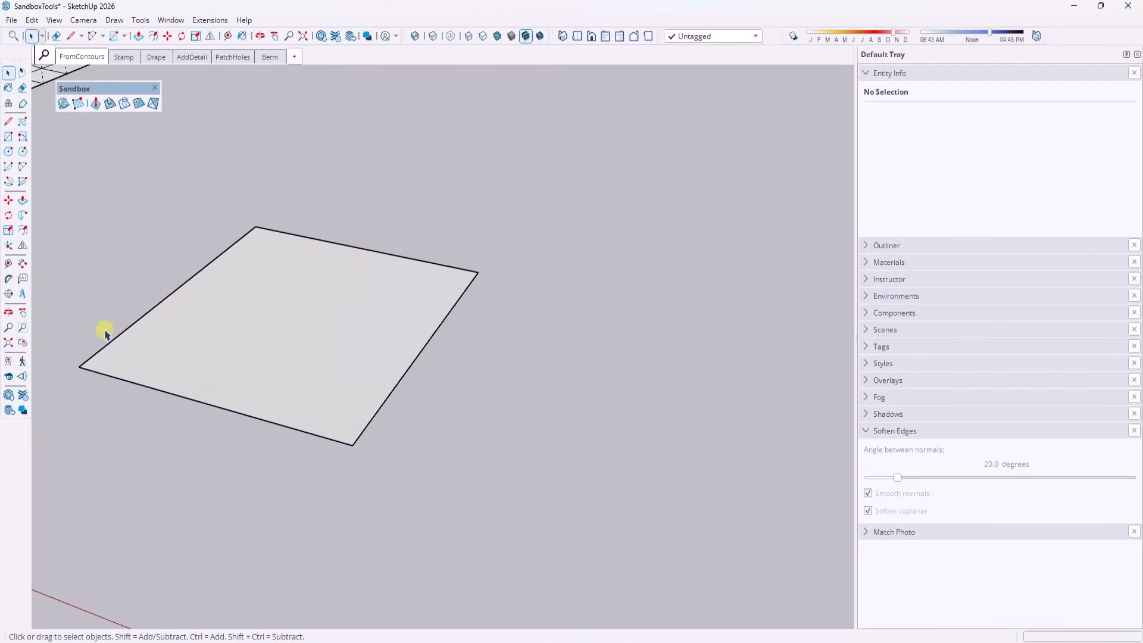
Step: Try Smoove with a 50' radius on the flat rectangle, lowering one corner about 10' and raising an adjacent corner
click(95, 103)
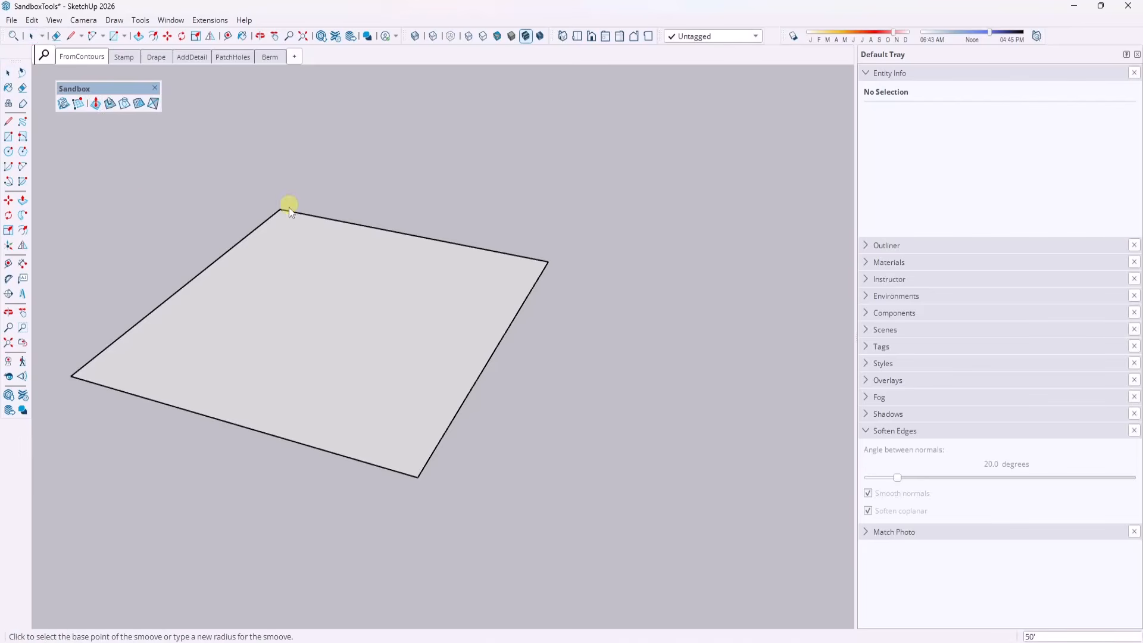
click(373, 309)
click(372, 306)
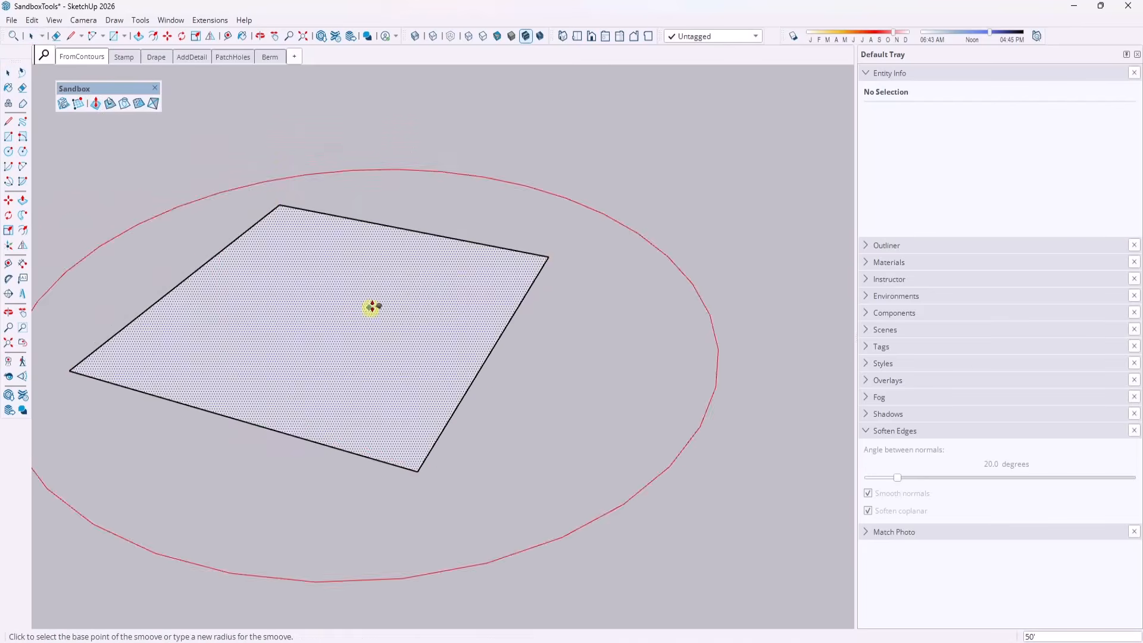
click(552, 260)
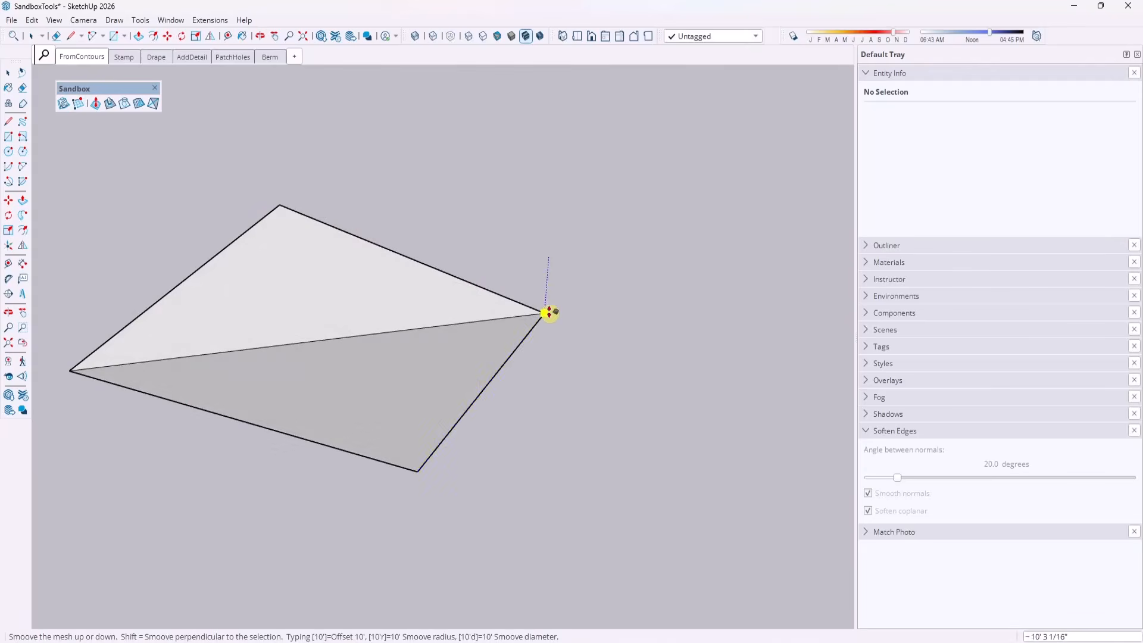
click(545, 313)
click(418, 470)
click(417, 442)
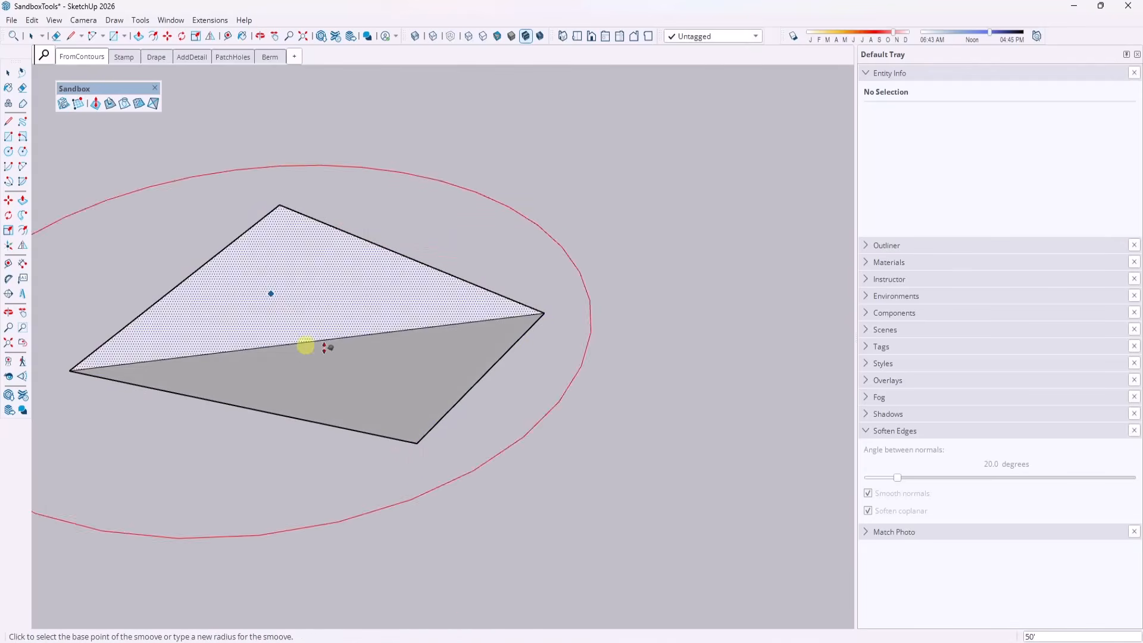
Step: Undo the Smoove changes and remove the test rectangle
key(ctrl+z)
key(ctrl+z)
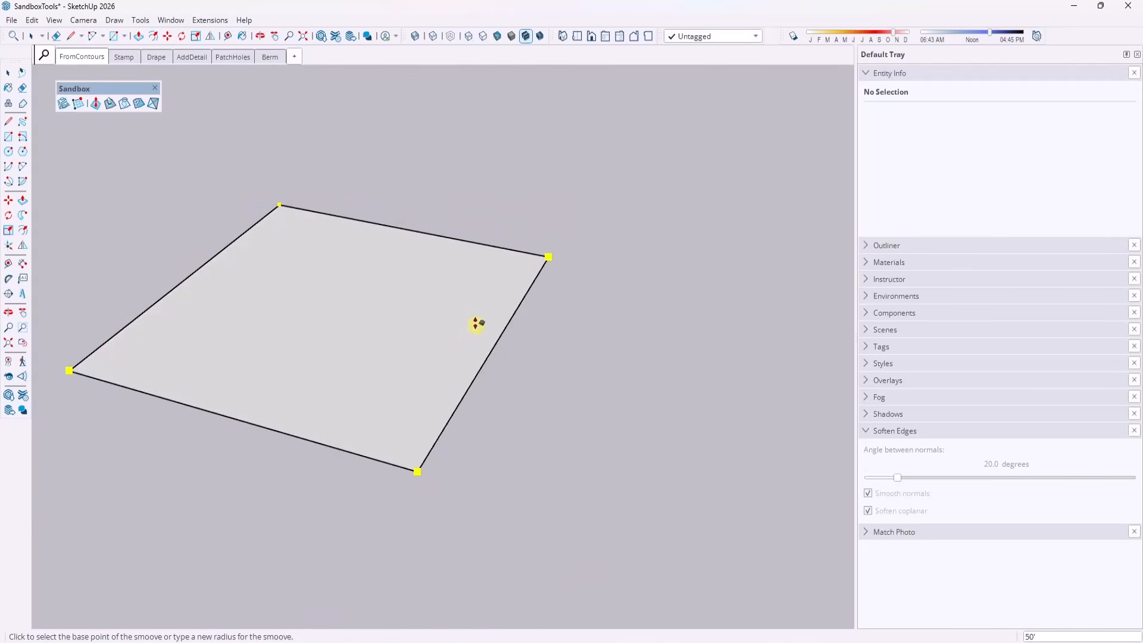
click(477, 320)
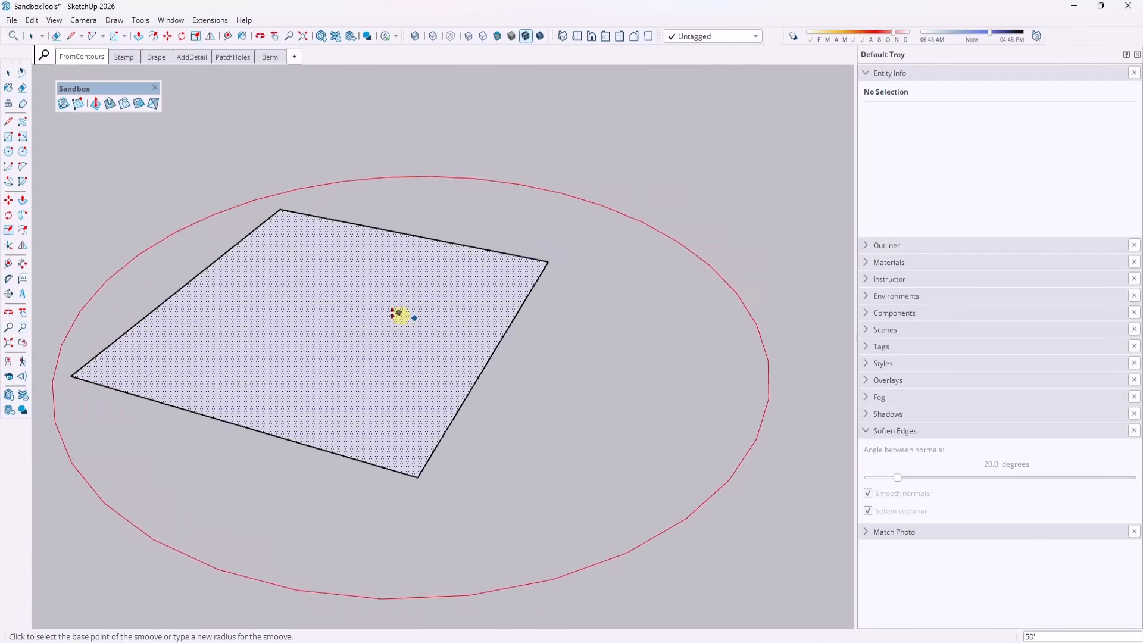
key(ctrl+z)
key(space)
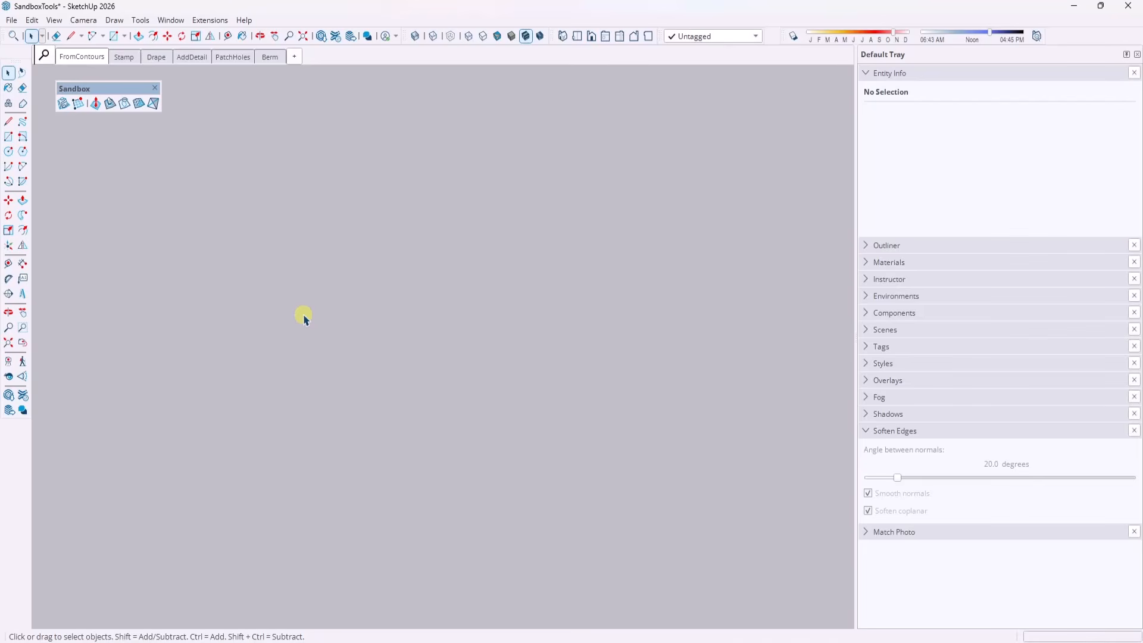
Step: Create a flat From Scratch terrain grid with 3' spacing in the empty space
click(78, 105)
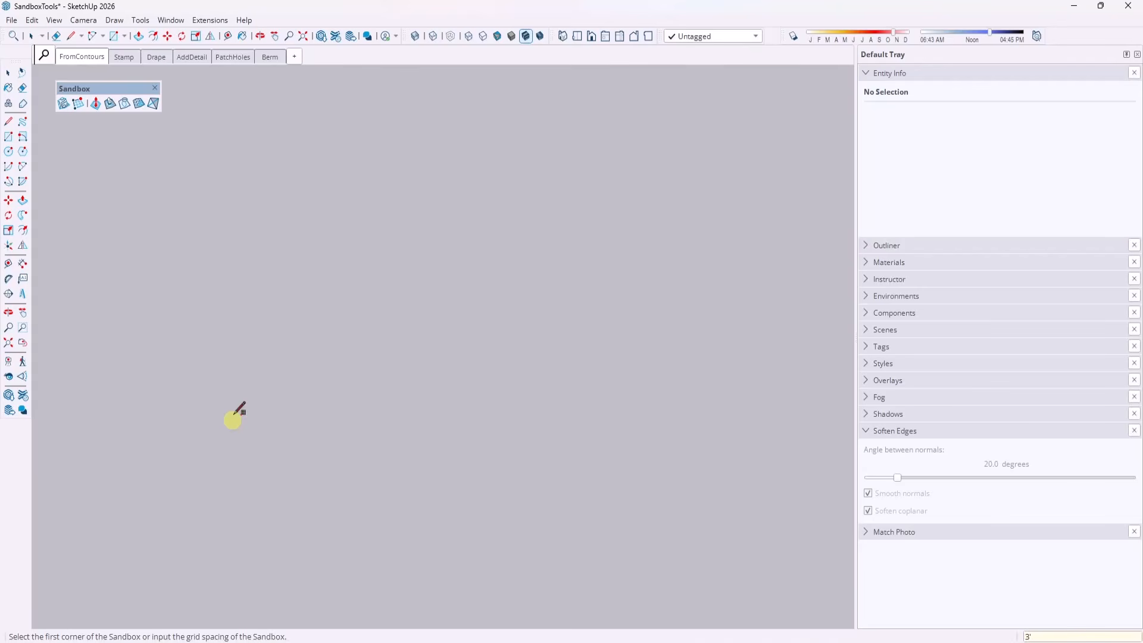
click(194, 398)
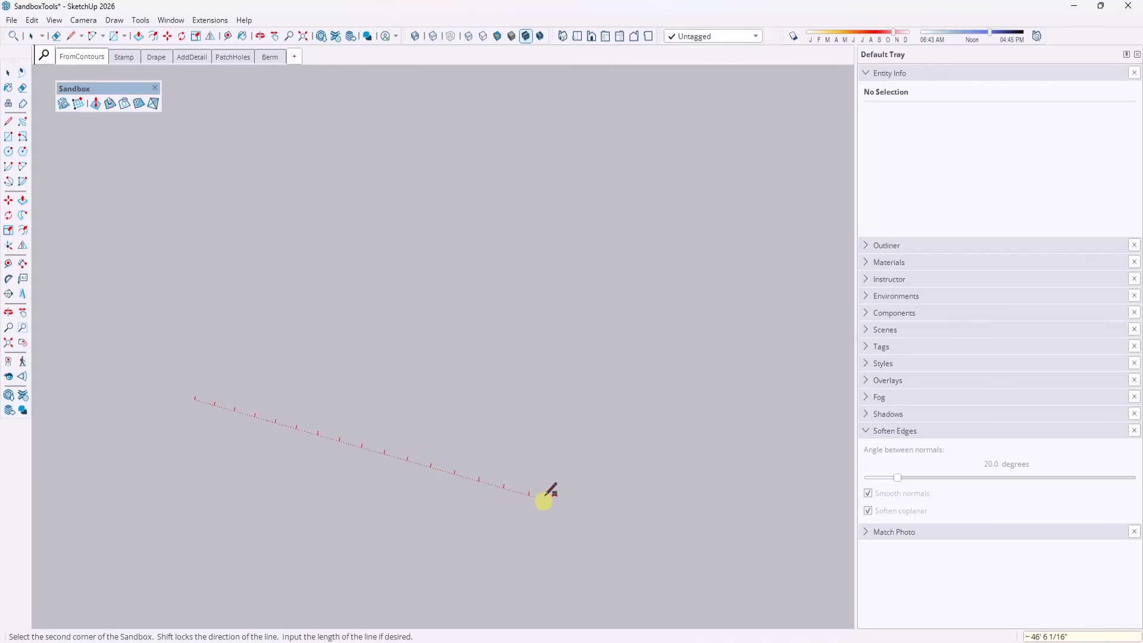
click(555, 502)
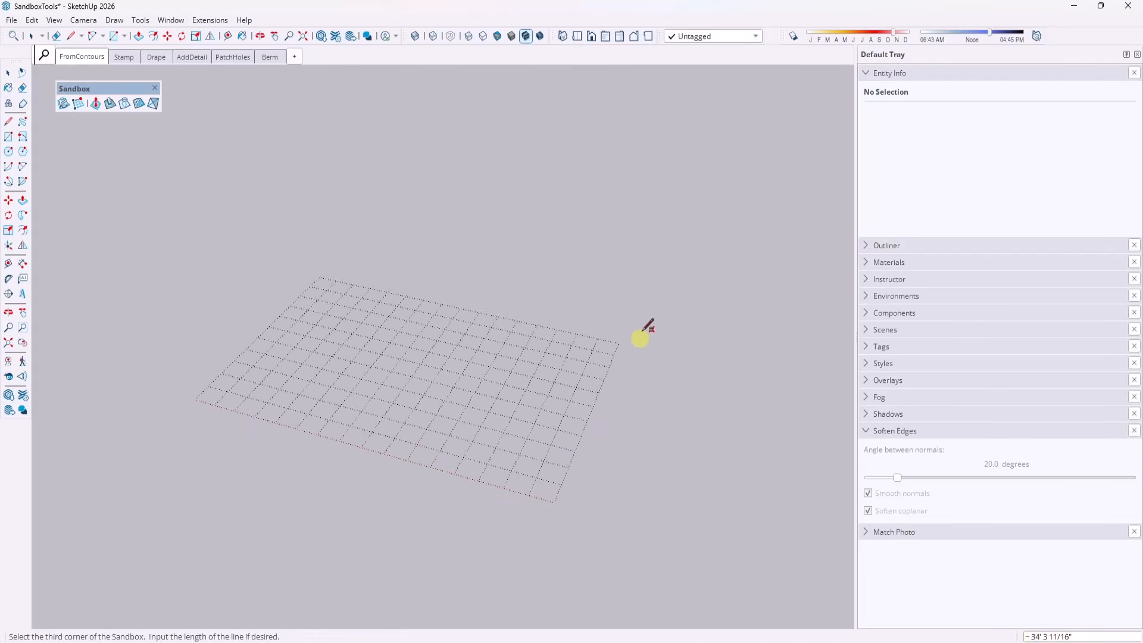
click(684, 266)
key(space)
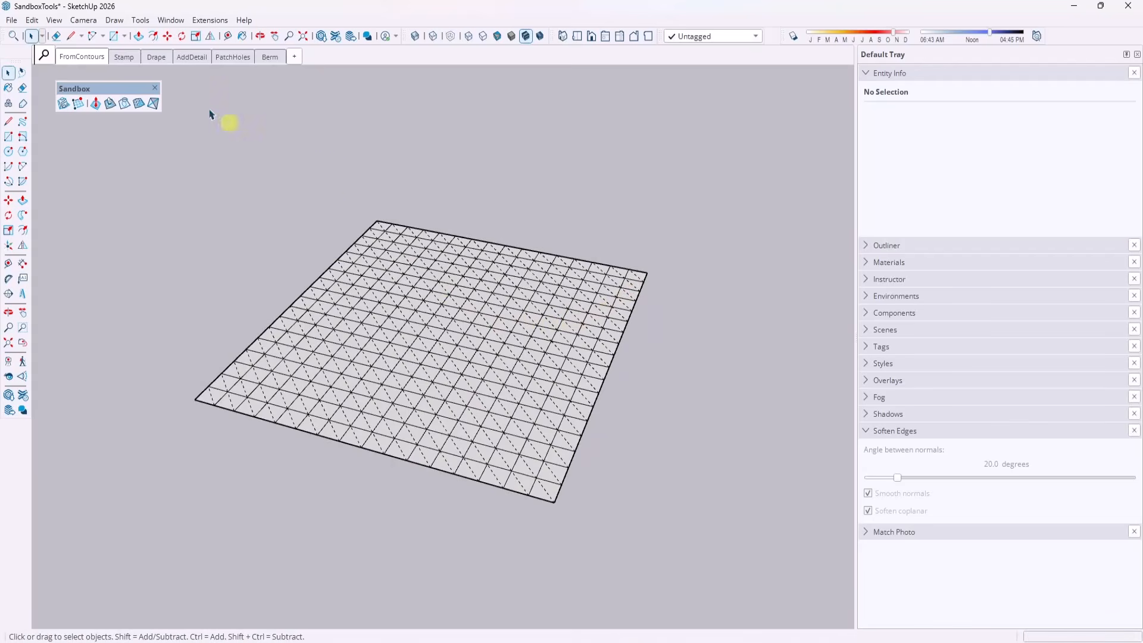
Step: Toggle hidden geometry off and back on to compare the grid's squares with its triangulated diagonals
click(83, 20)
mouse_move(54, 20)
click(71, 68)
scroll(531, 383, up, 2)
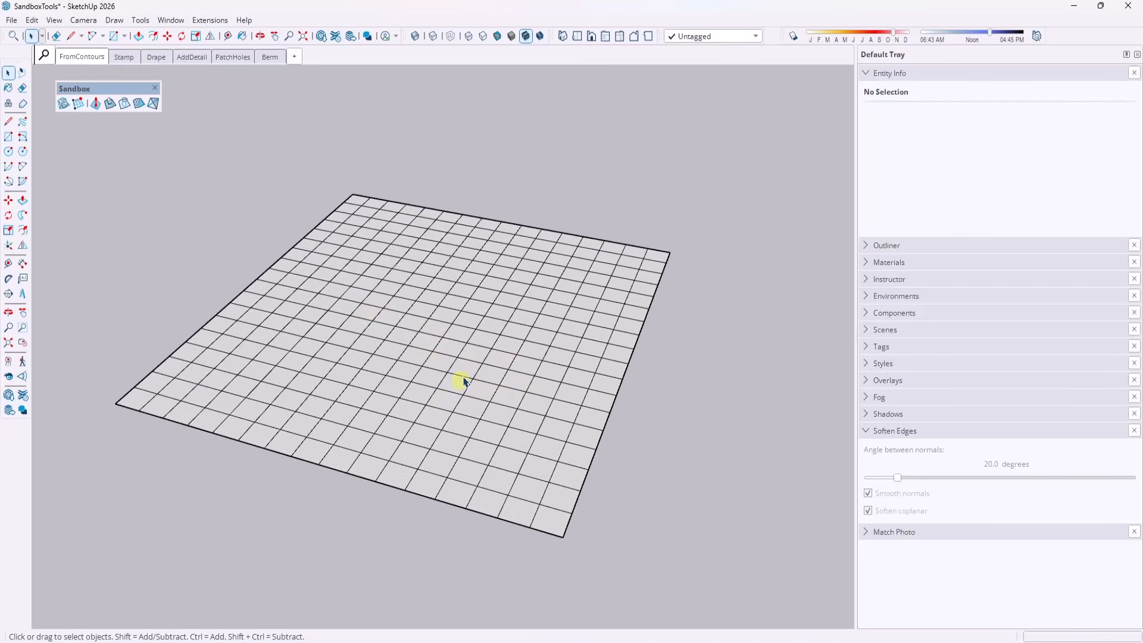
click(58, 21)
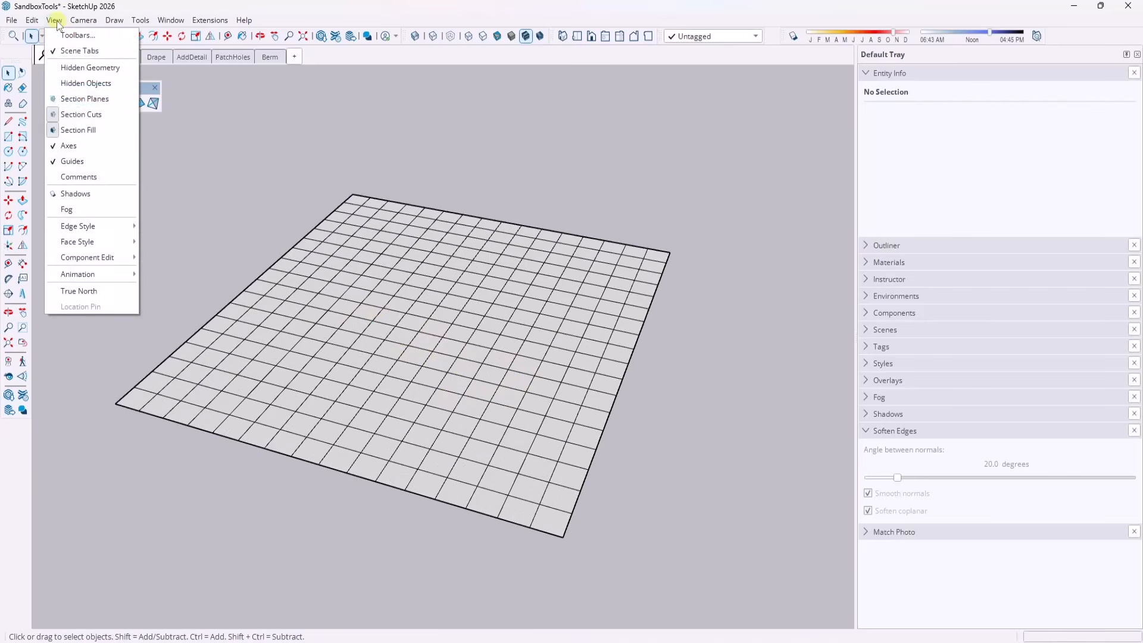
click(80, 67)
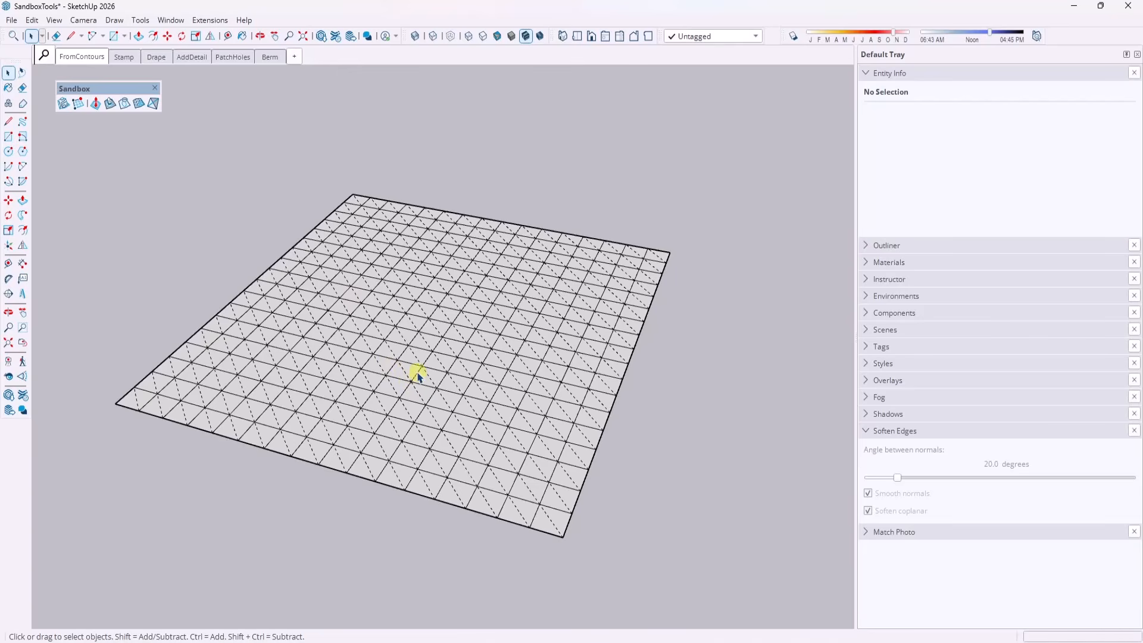
Step: Open the new grid for editing and raise a hill near its far corner using Smoove with a 30' radius
double_click(379, 323)
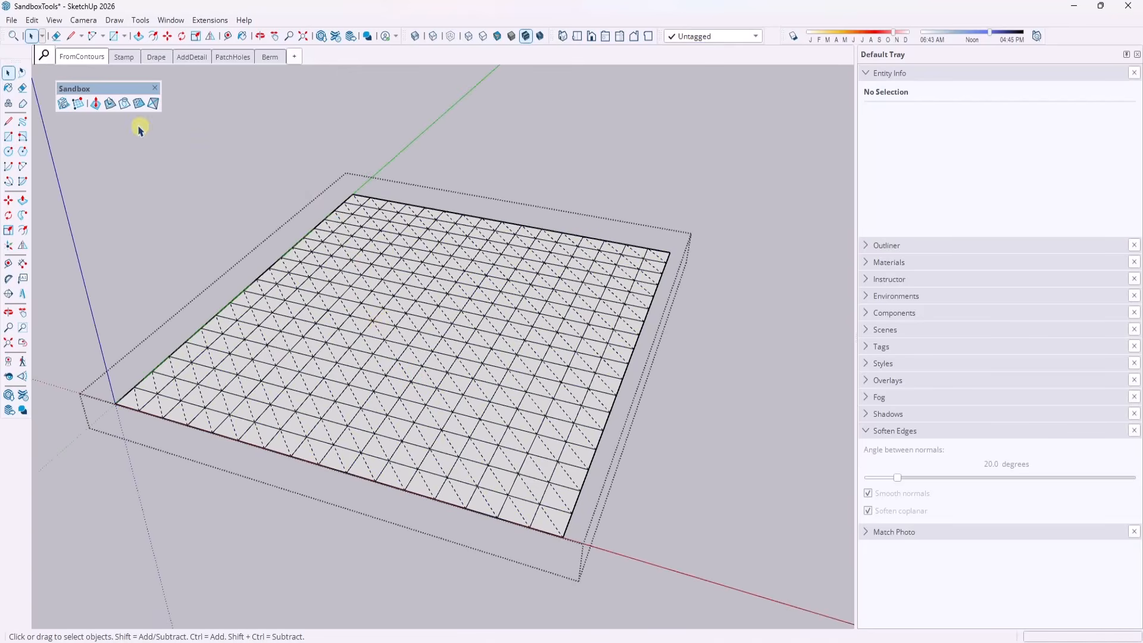
click(96, 103)
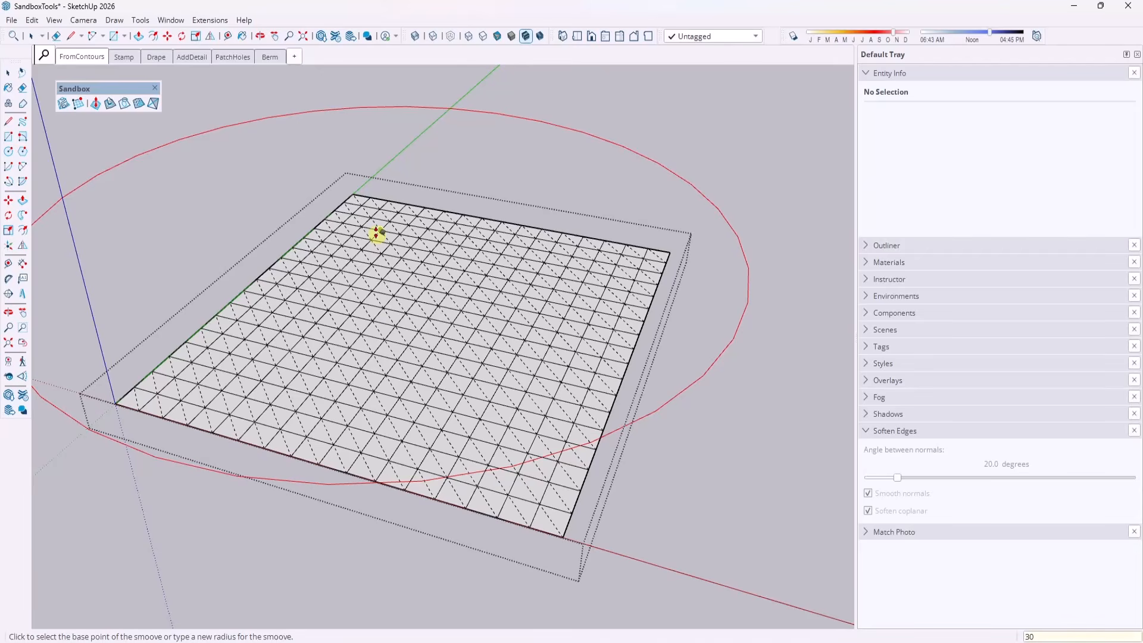
text(30')
key(Return)
click(383, 219)
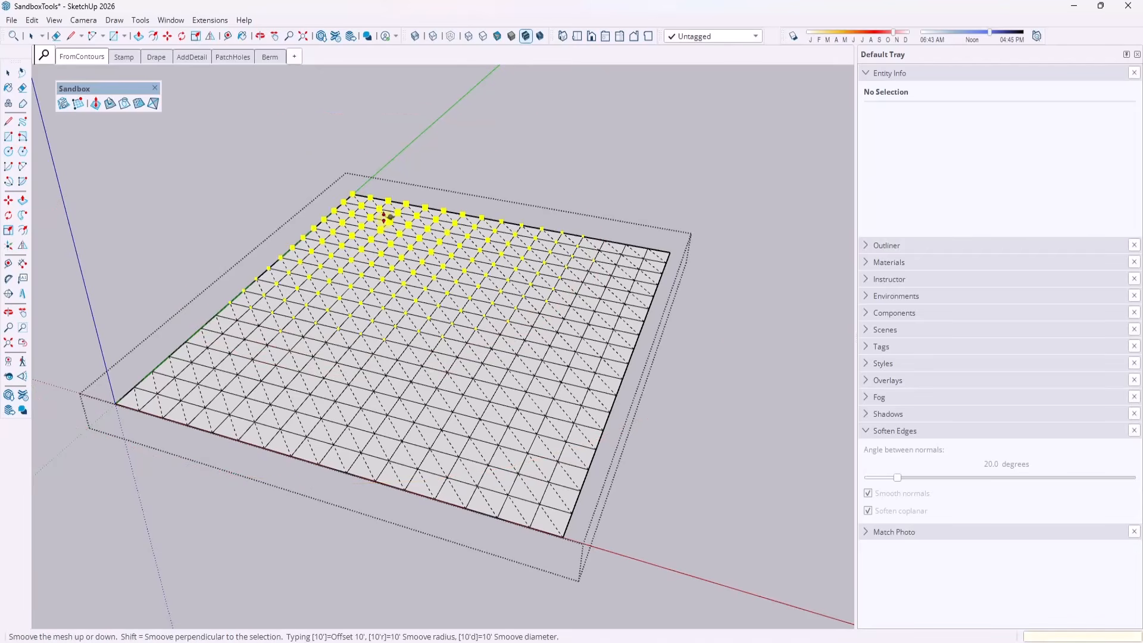
click(381, 188)
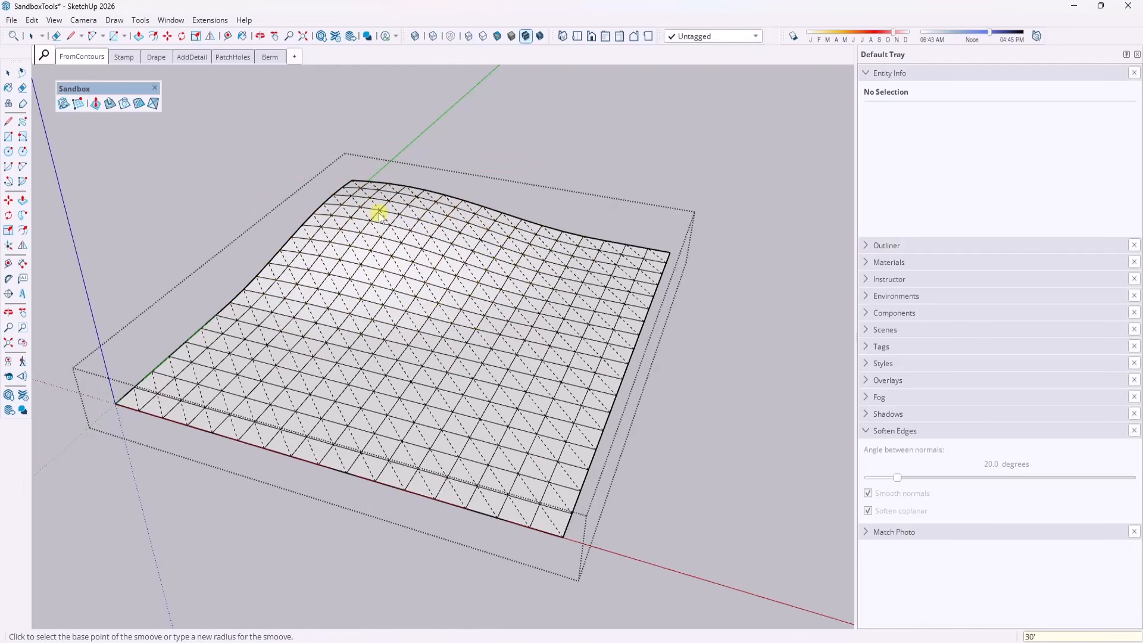
Step: Try to raise a second Smoove hill about 6' high toward the grid's other far corner
click(553, 293)
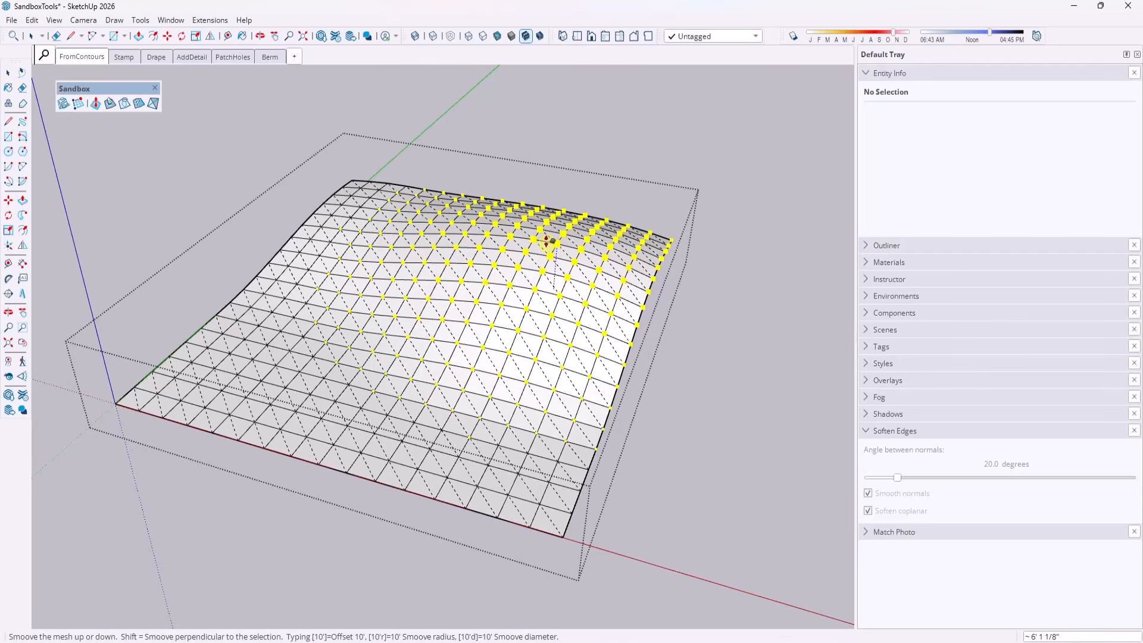
click(548, 242)
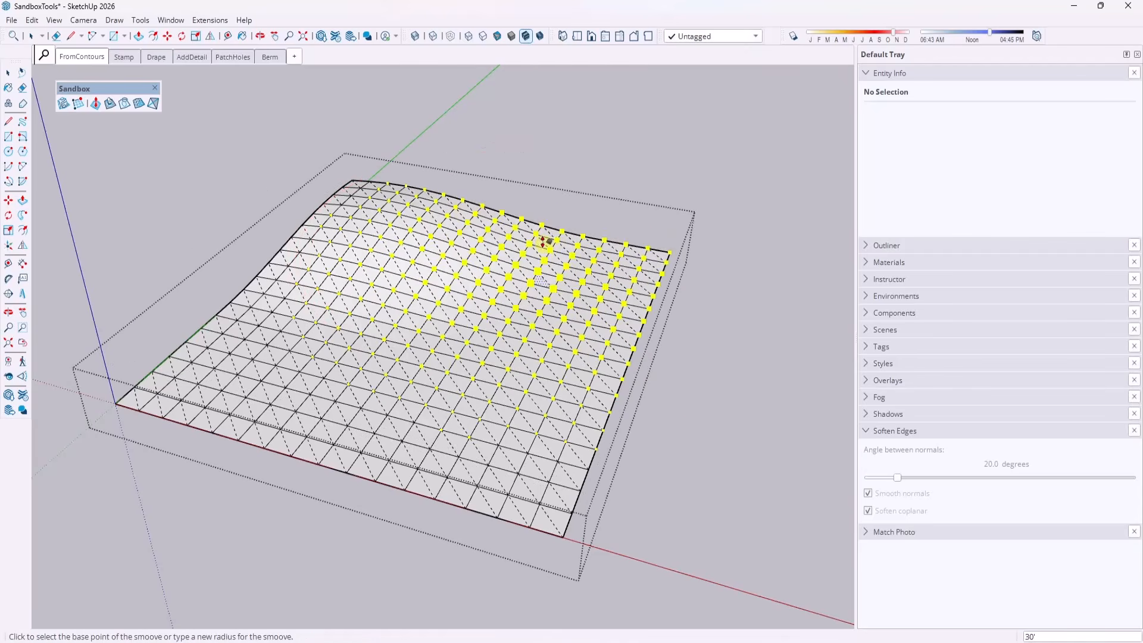
Step: Raise a low Smoove hill about 10" high with a 20' radius between the existing hill and the grid's other far corner
key(space)
click(447, 394)
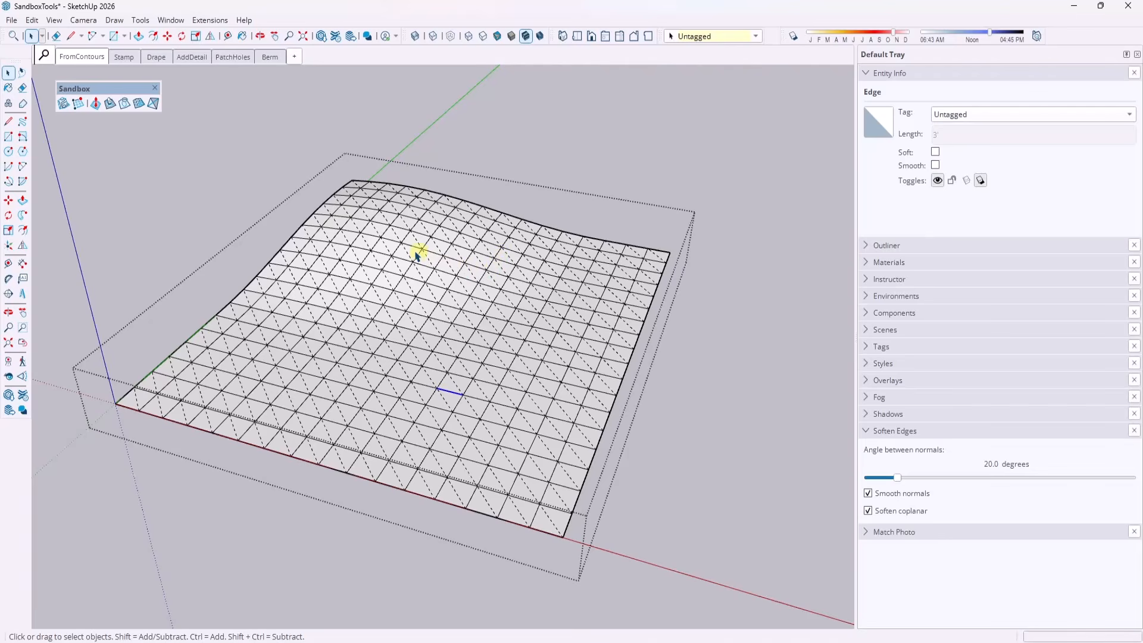
click(542, 211)
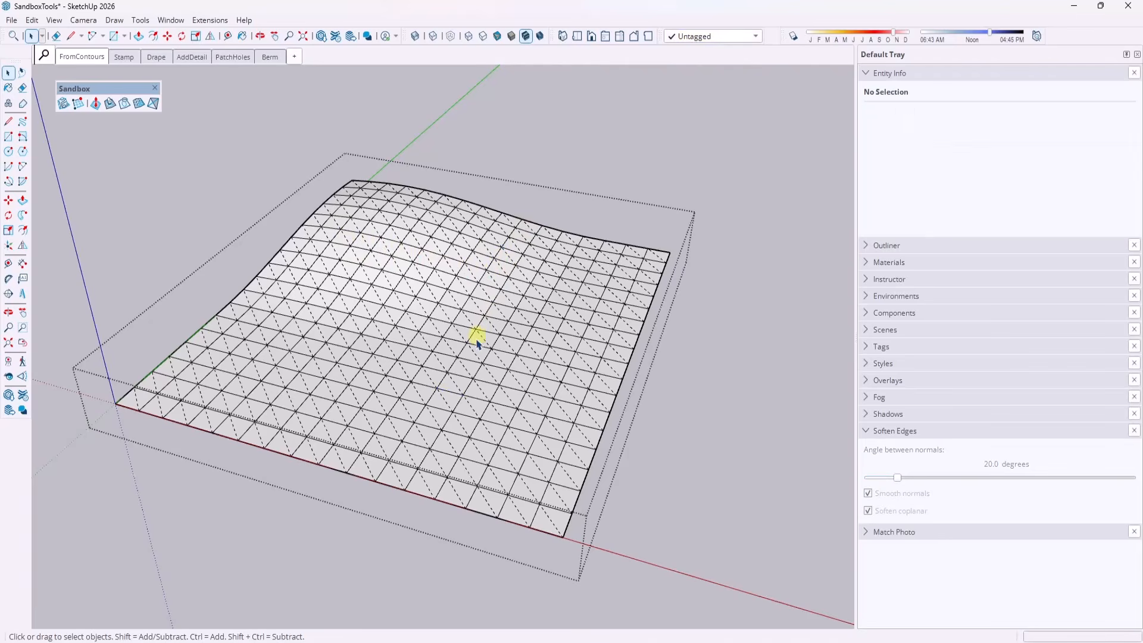
click(96, 104)
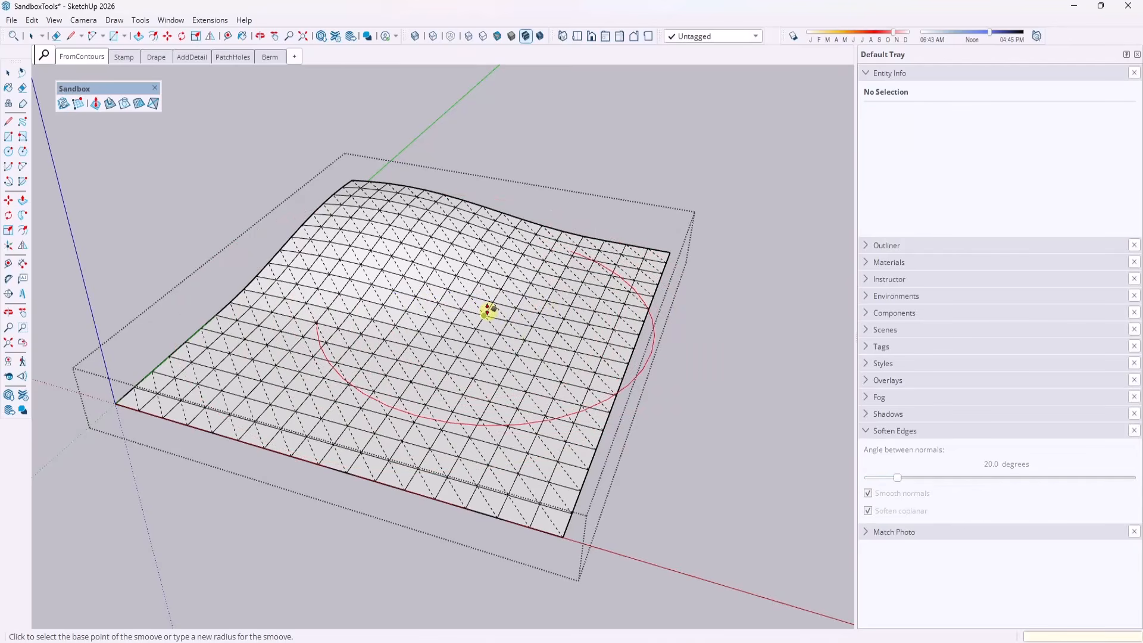
click(527, 291)
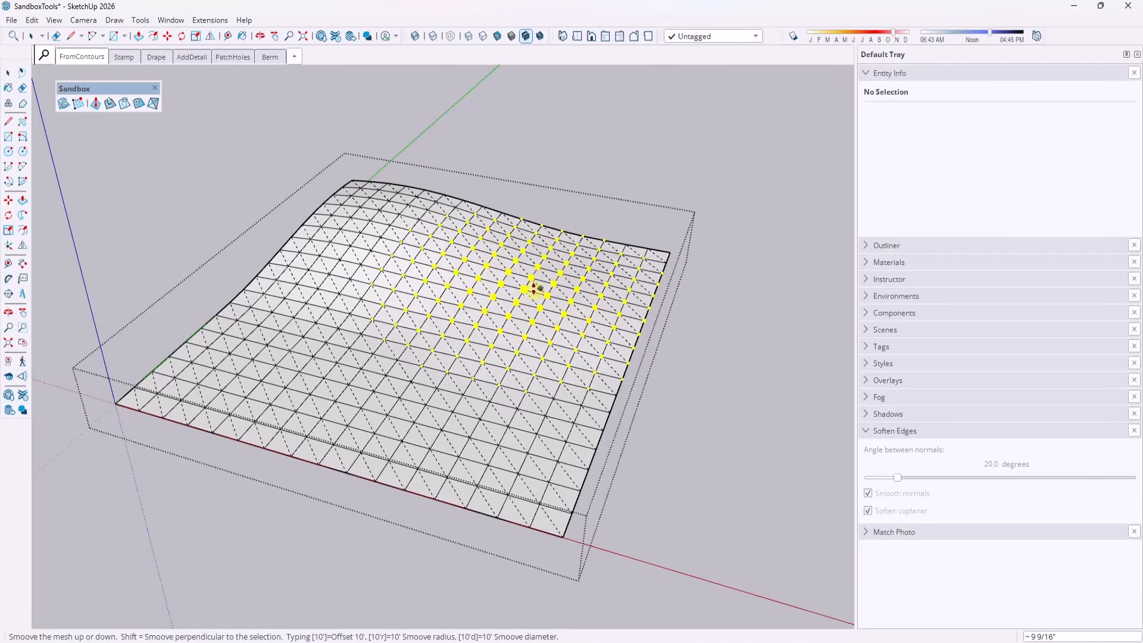
click(535, 287)
key(space)
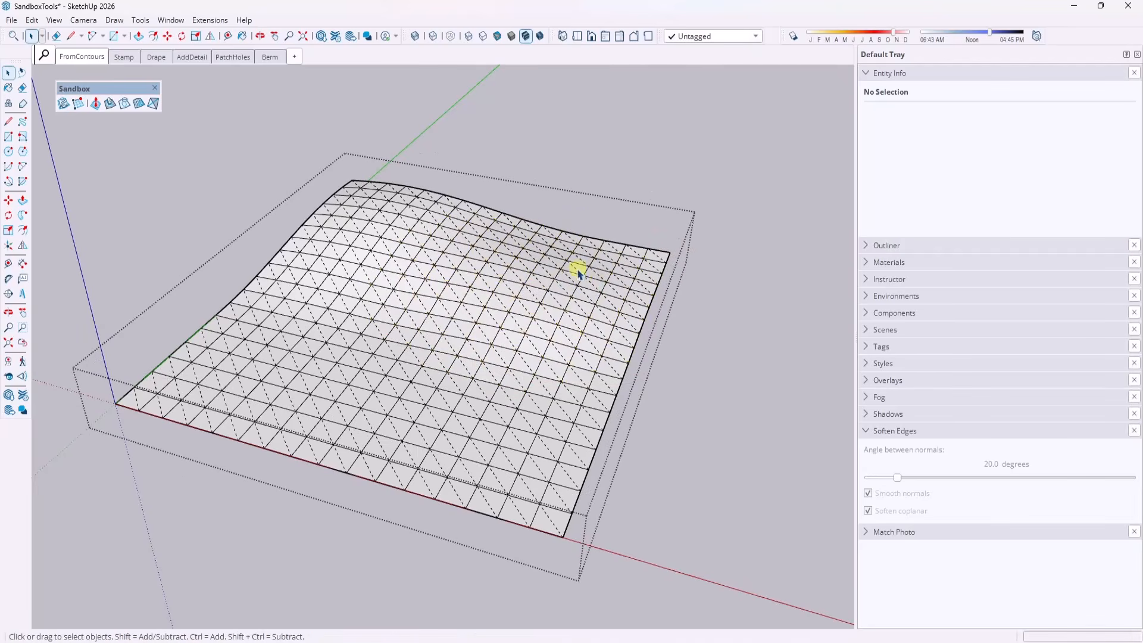
drag(616, 291, 616, 293)
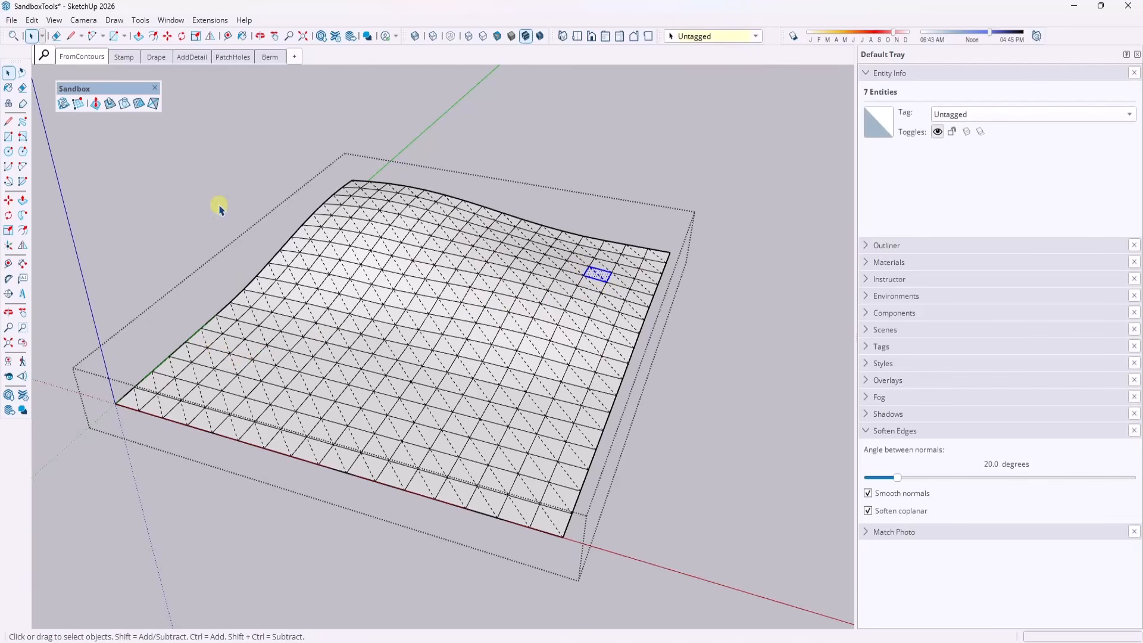
drag(219, 208, 540, 430)
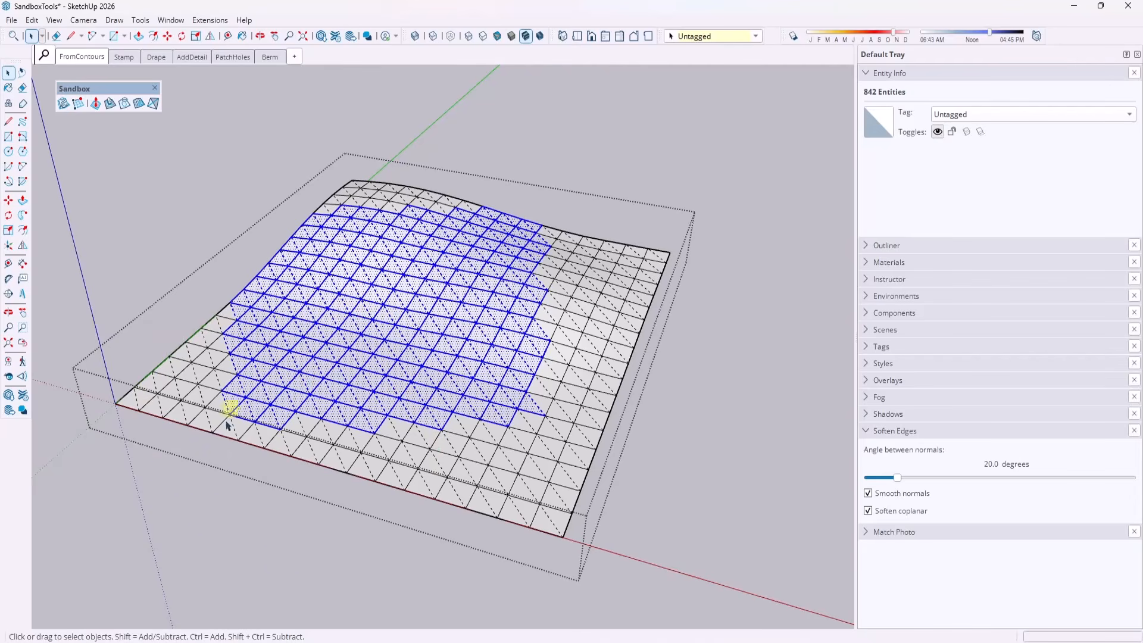
middle_drag(504, 473, 485, 438)
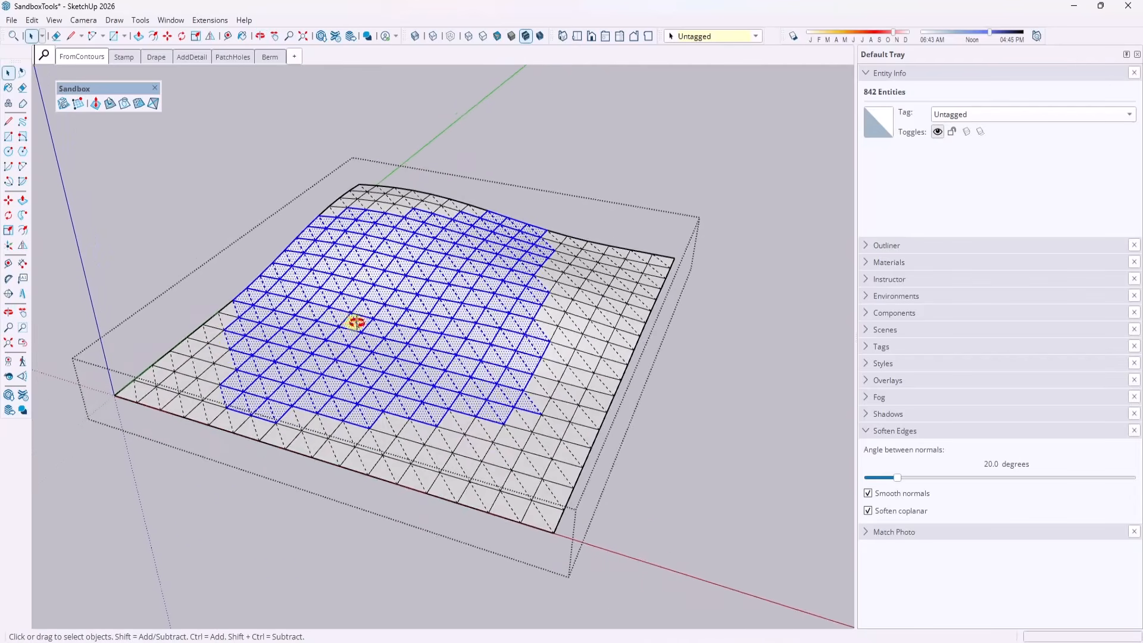
middle_drag(356, 323, 399, 332)
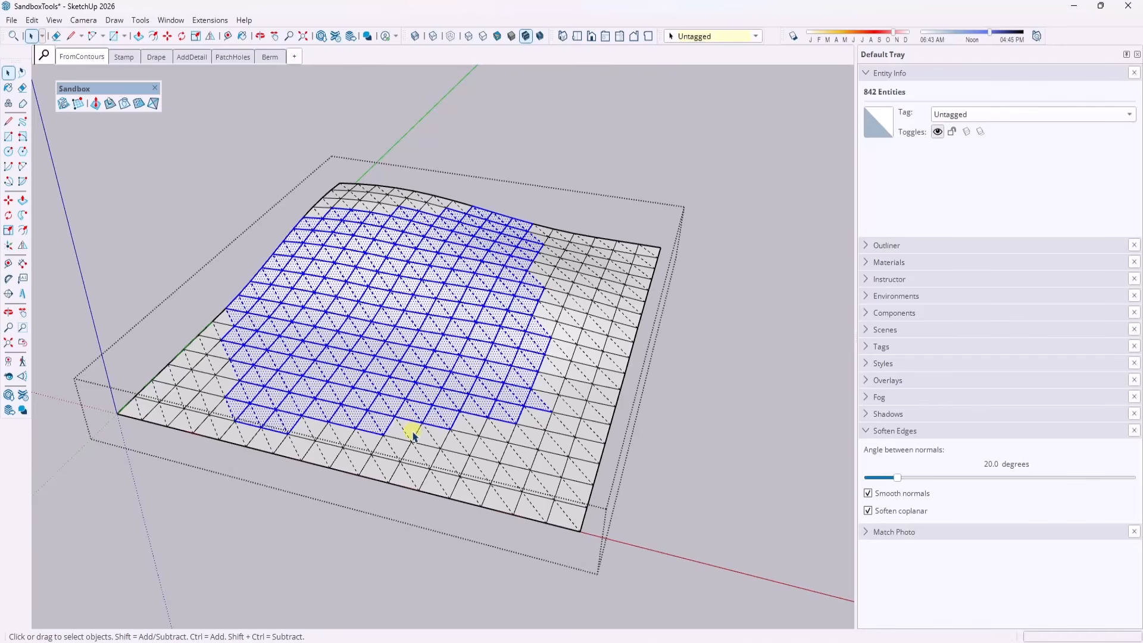
click(231, 256)
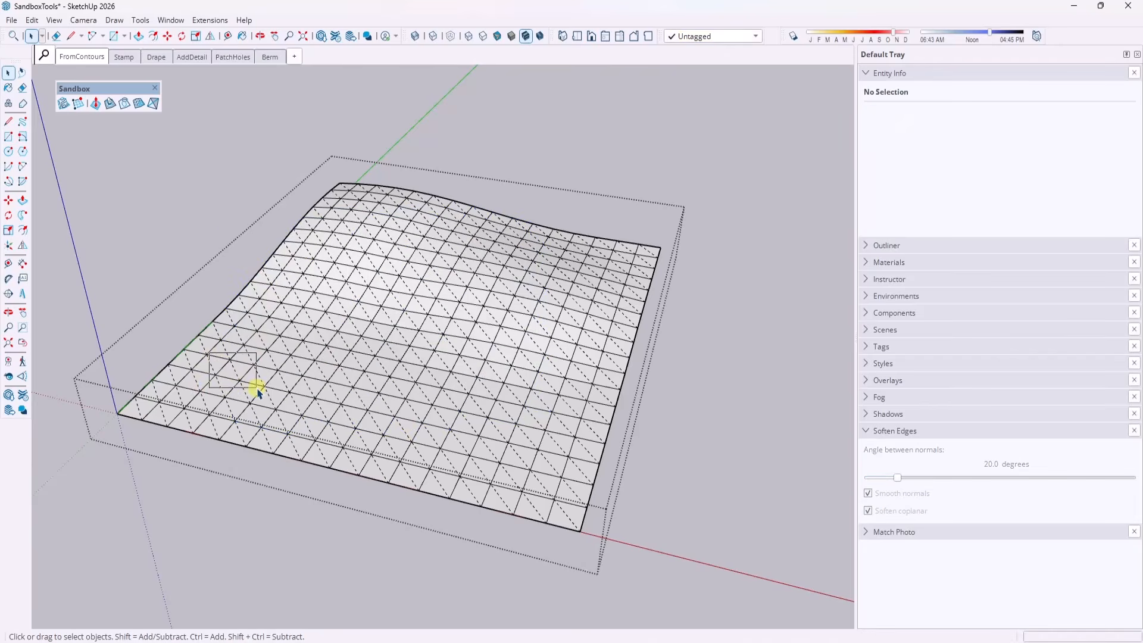
Step: Select one grid square near each of two opposite corners, raise both areas together using Smoove with a 20' radius, and finish editing the grid
drag(258, 393, 259, 393)
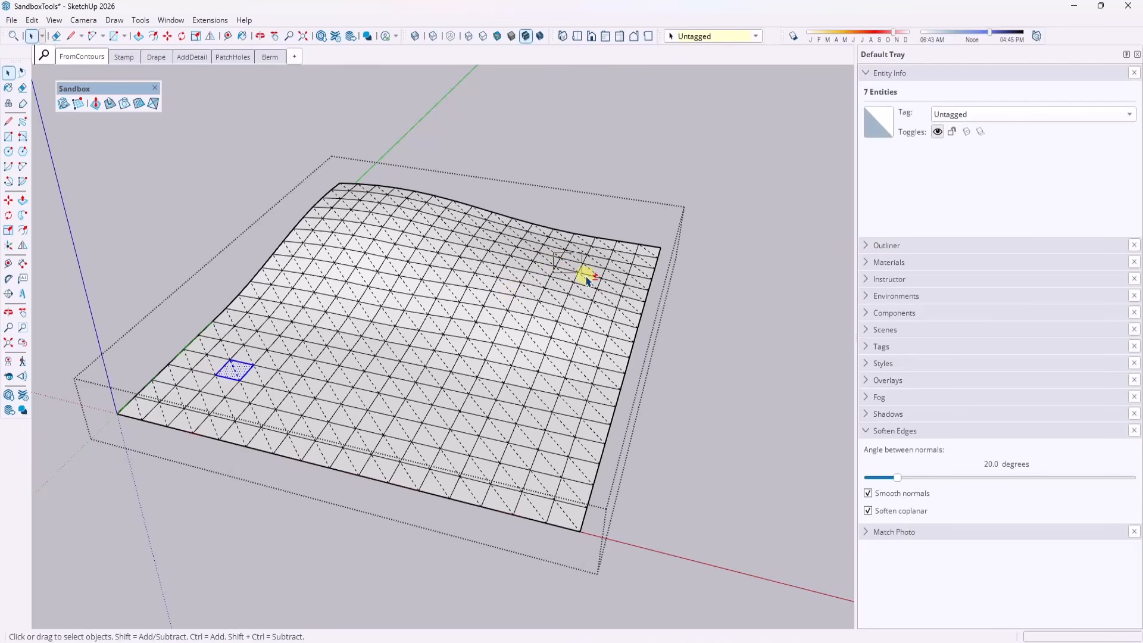
click(96, 104)
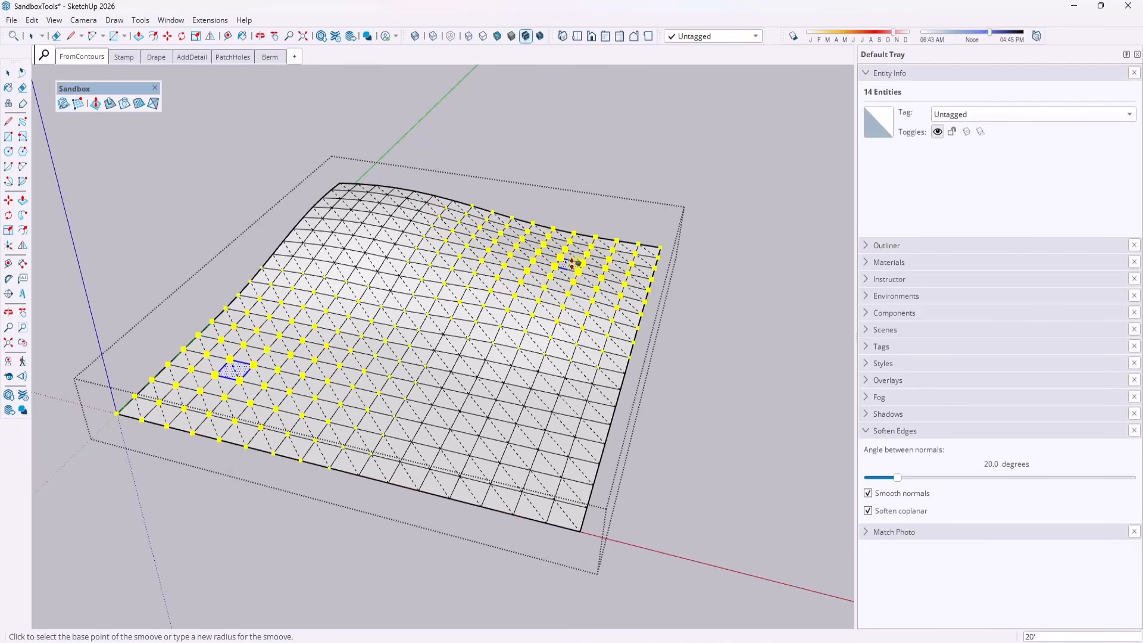
click(264, 361)
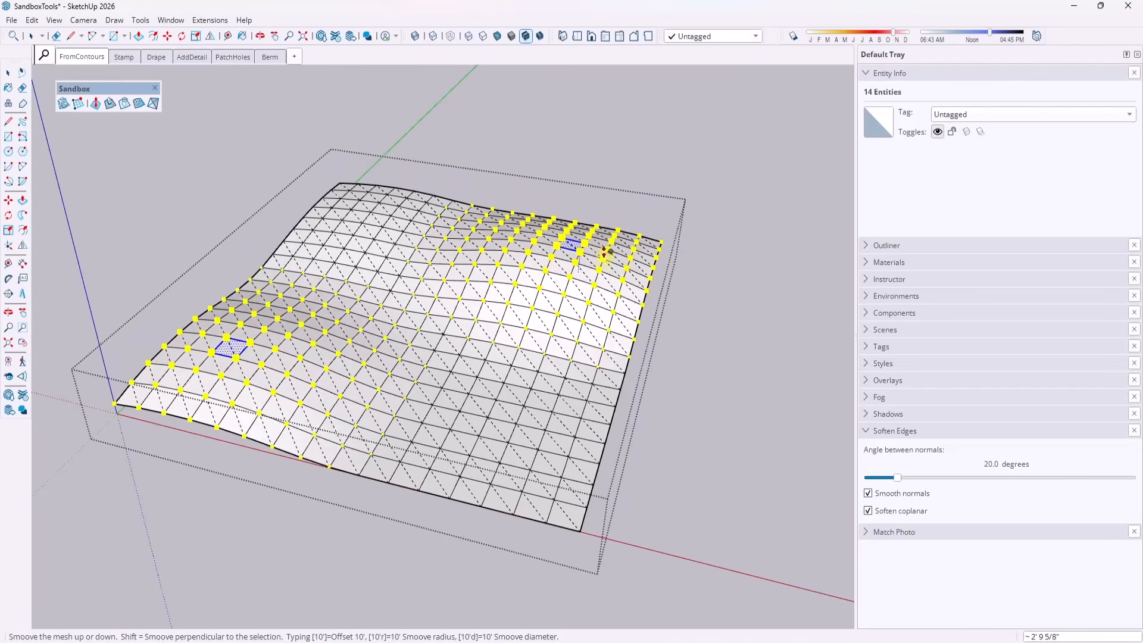
click(508, 204)
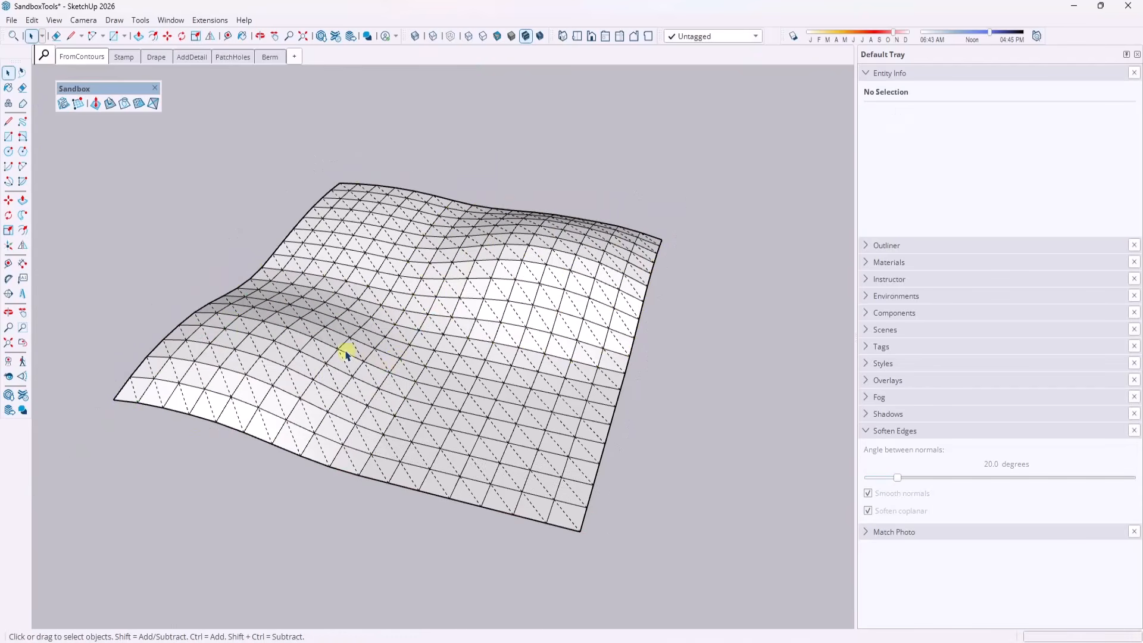
Step: Try to deform the separate flat polygon face, which has no grid, using Smoove with a 20' radius at its corners and interior
scroll(226, 294, down, 6)
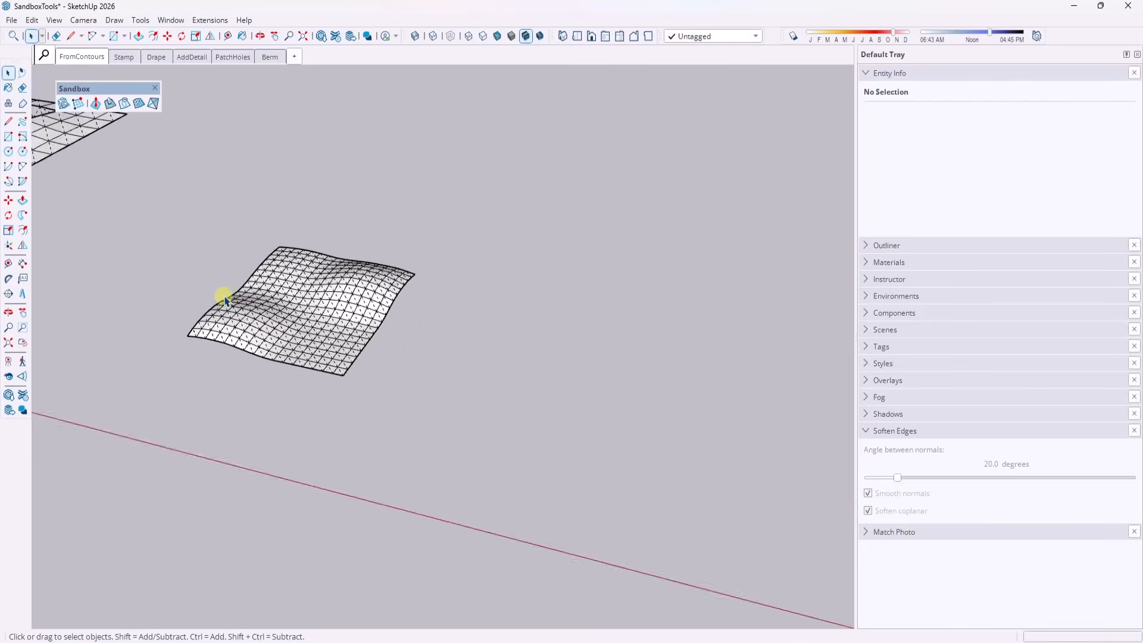
scroll(384, 325, down, 3)
scroll(640, 364, up, 4)
scroll(775, 437, up, 2)
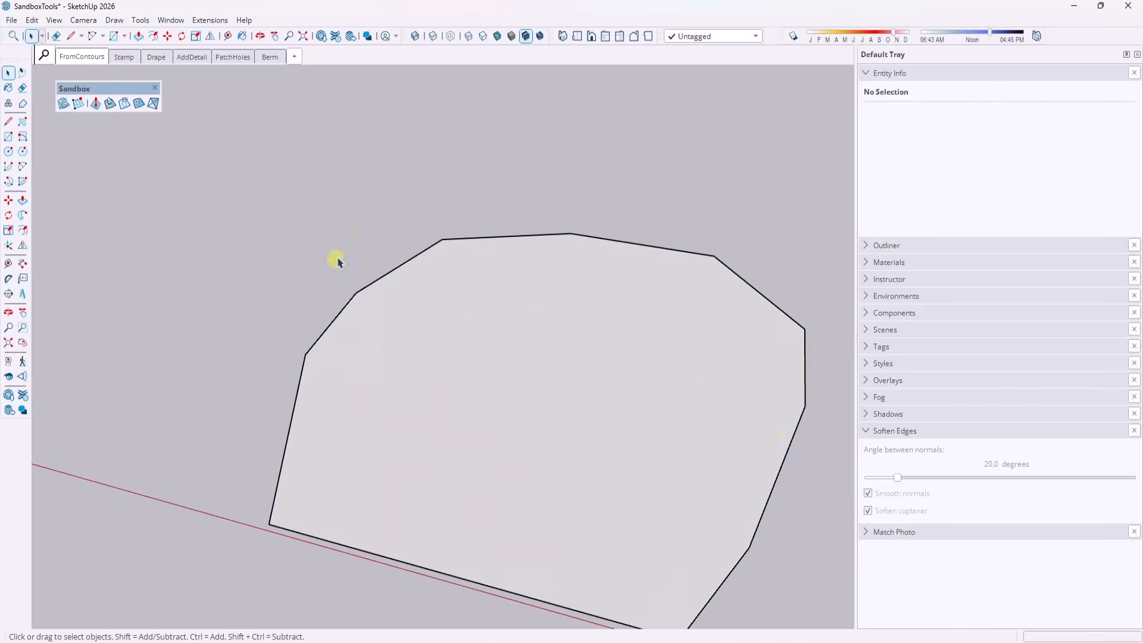
scroll(512, 365, up, 3)
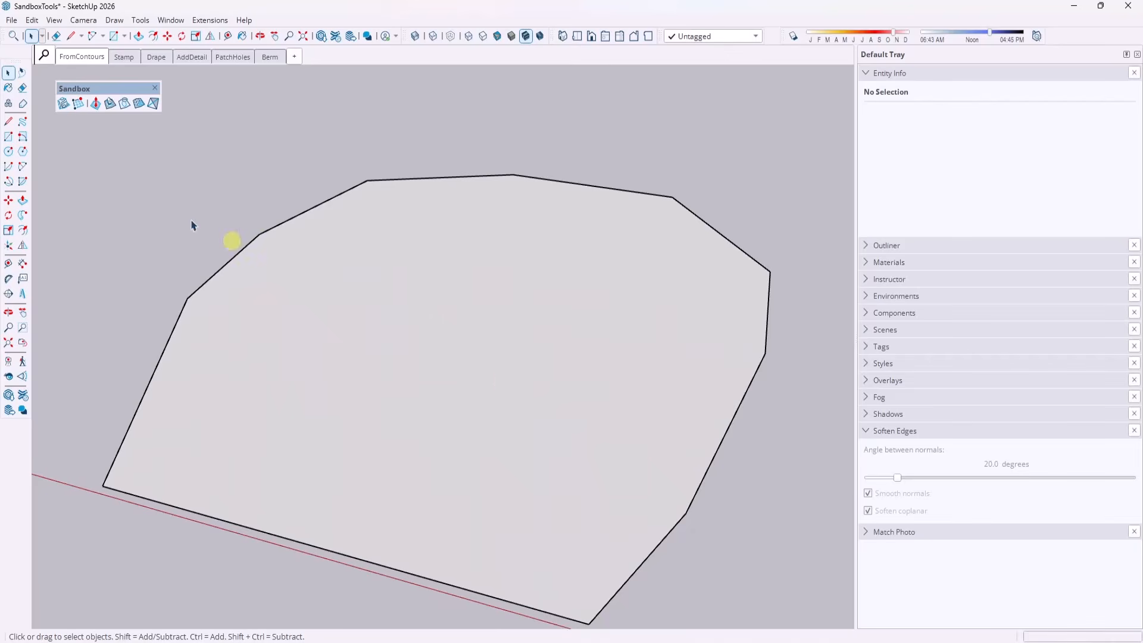
click(95, 104)
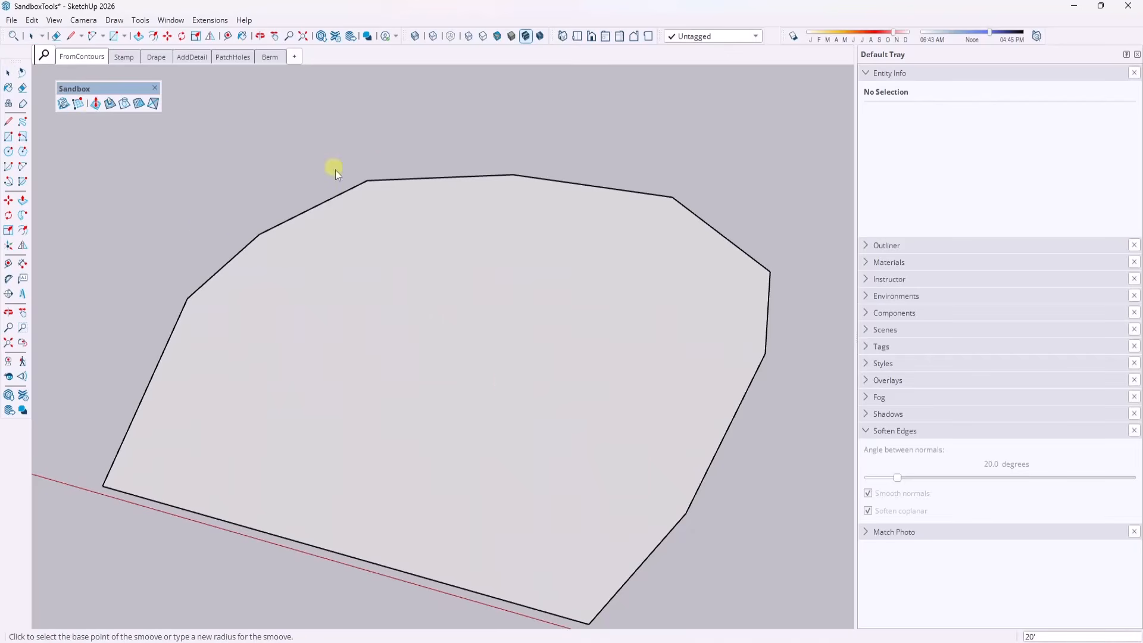
click(367, 181)
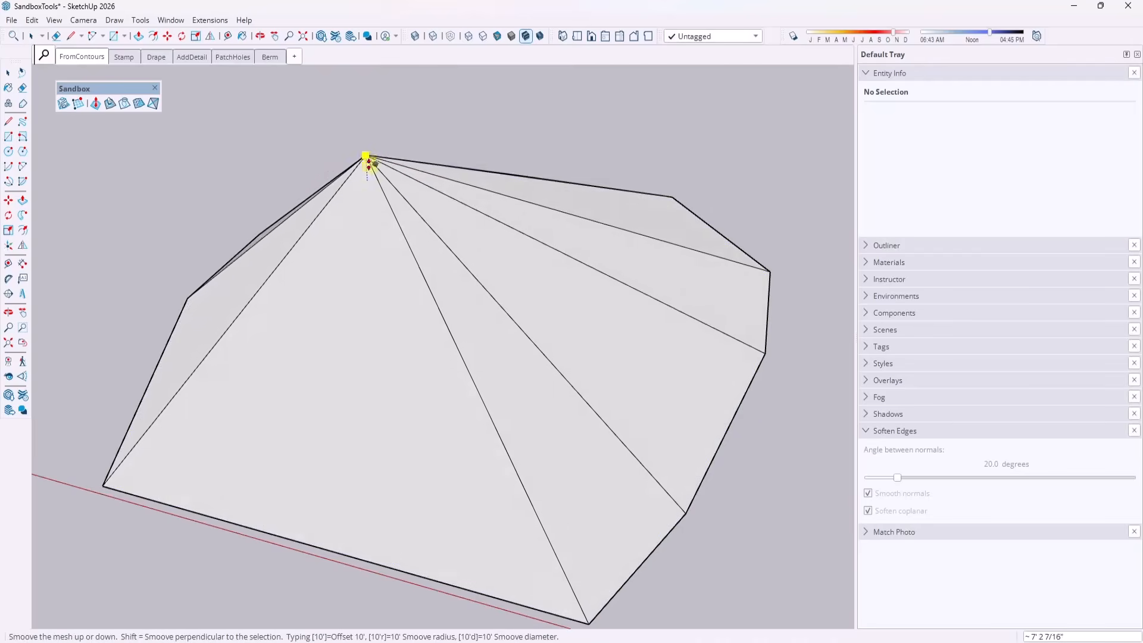
click(367, 171)
click(260, 238)
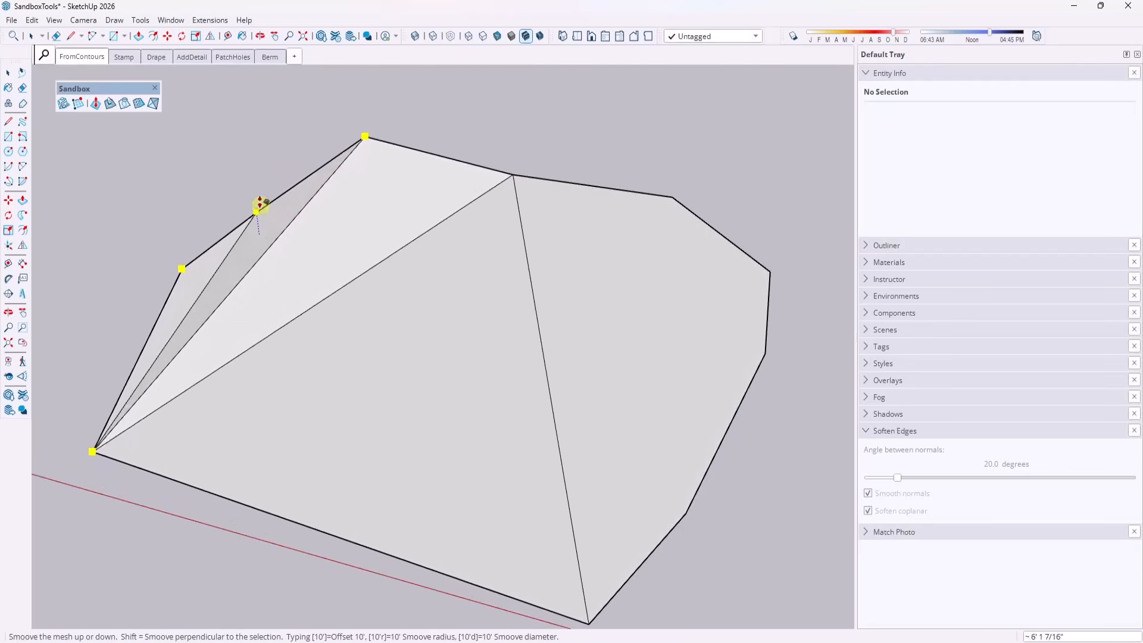
click(261, 191)
click(461, 355)
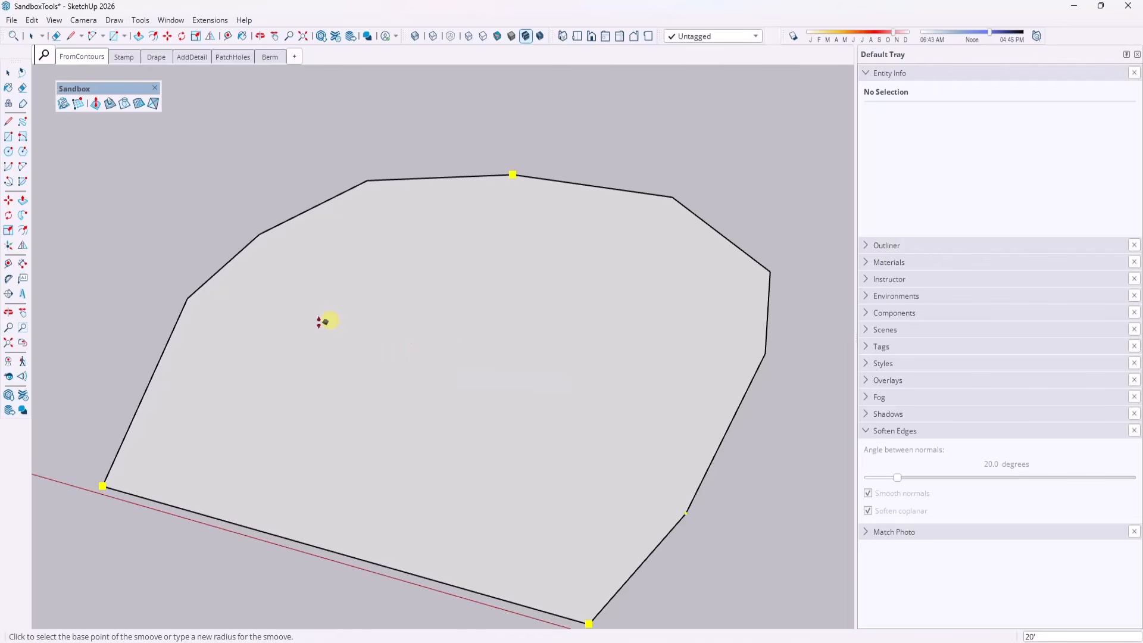
key(space)
Step: Create a From Scratch grid with 3' spacing large enough to cover the whole flat polygon face
scroll(488, 329, down, 2)
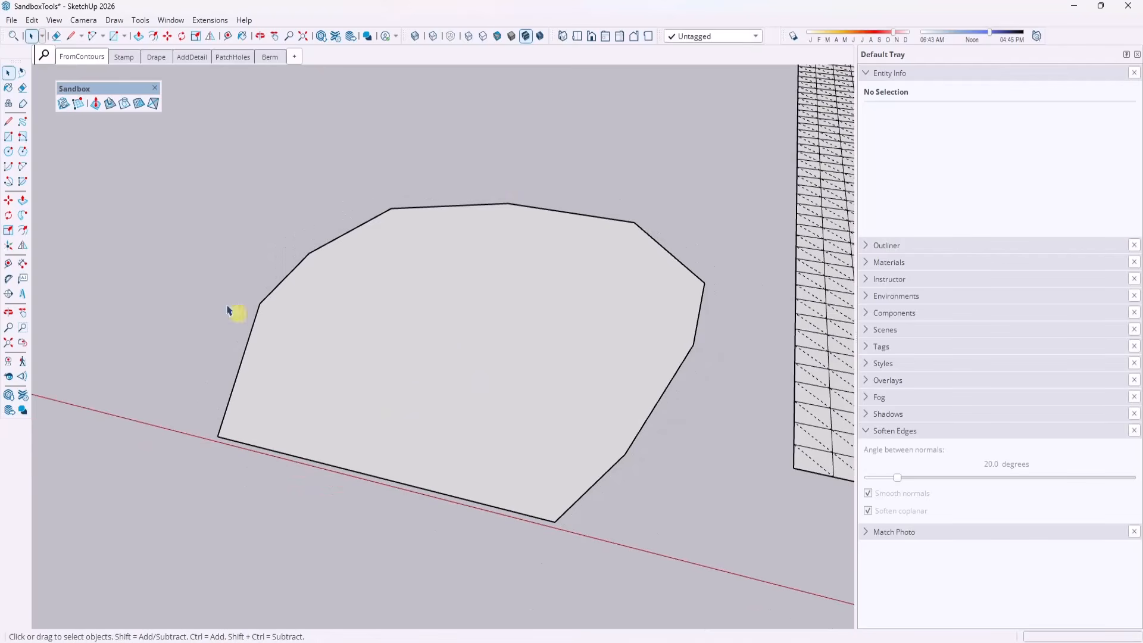
double_click(385, 307)
key(m)
scroll(384, 313, down, 3)
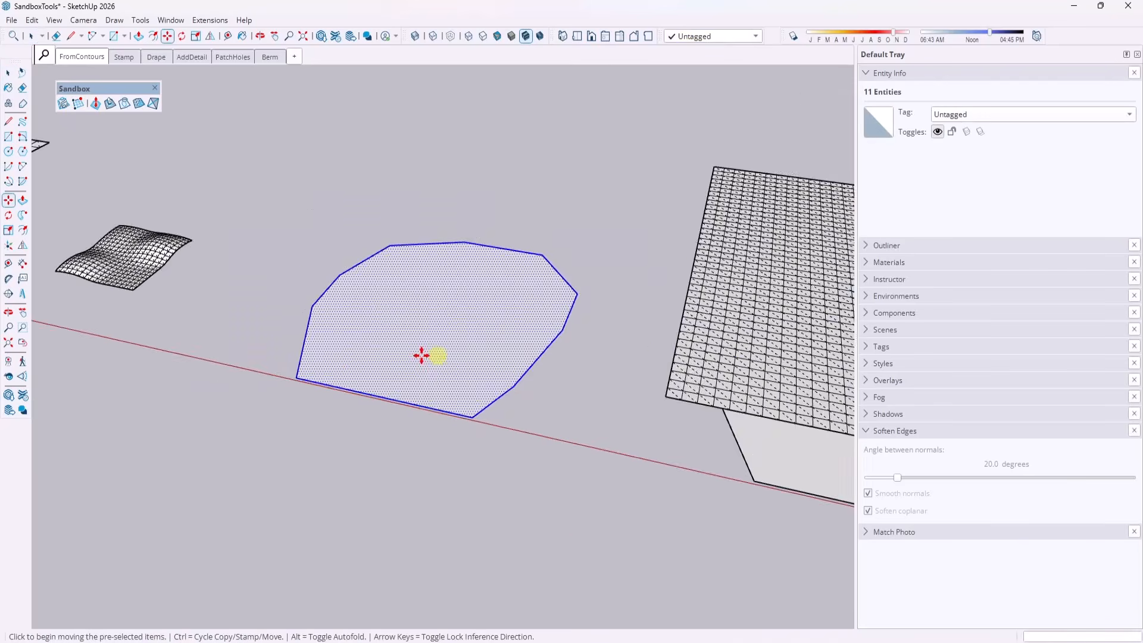
scroll(361, 366, up, 2)
scroll(443, 367, up, 1)
click(77, 104)
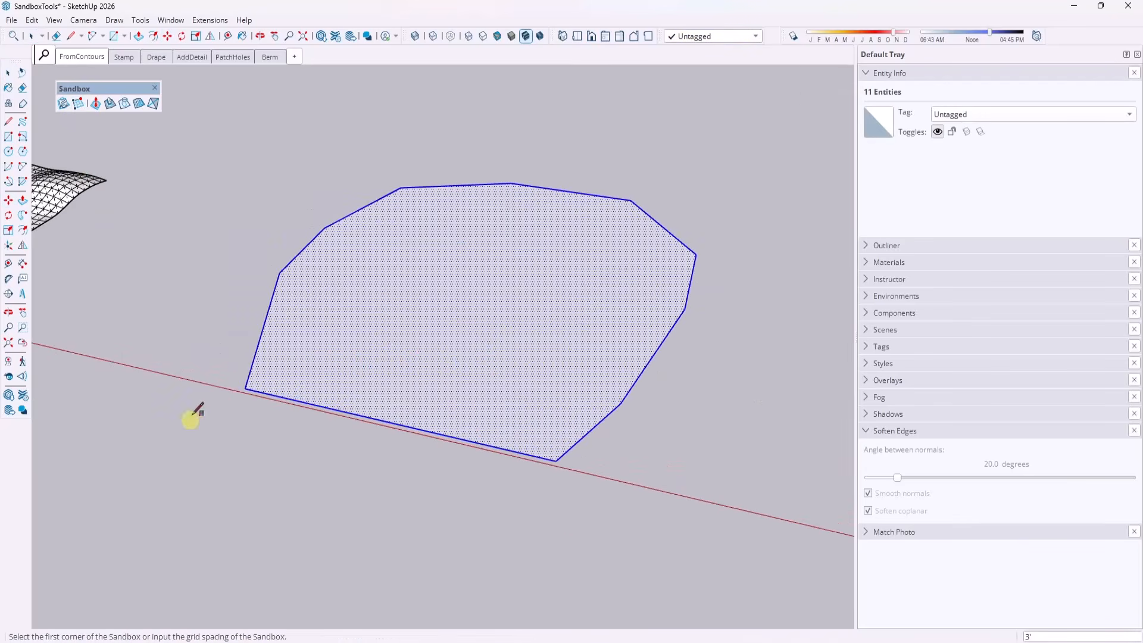
click(160, 389)
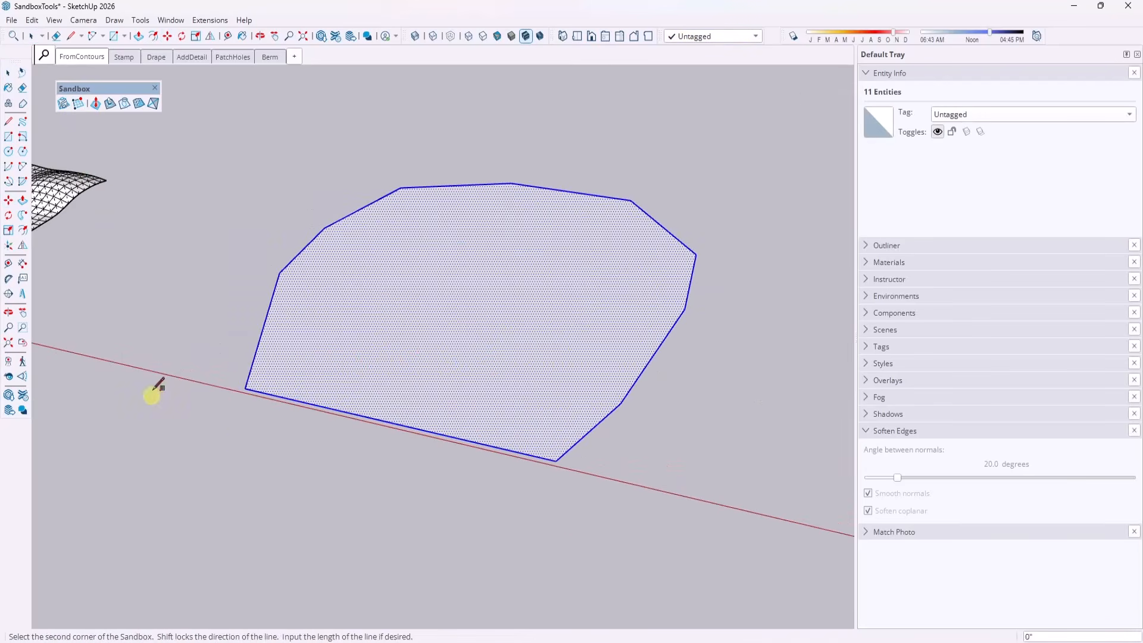
click(698, 522)
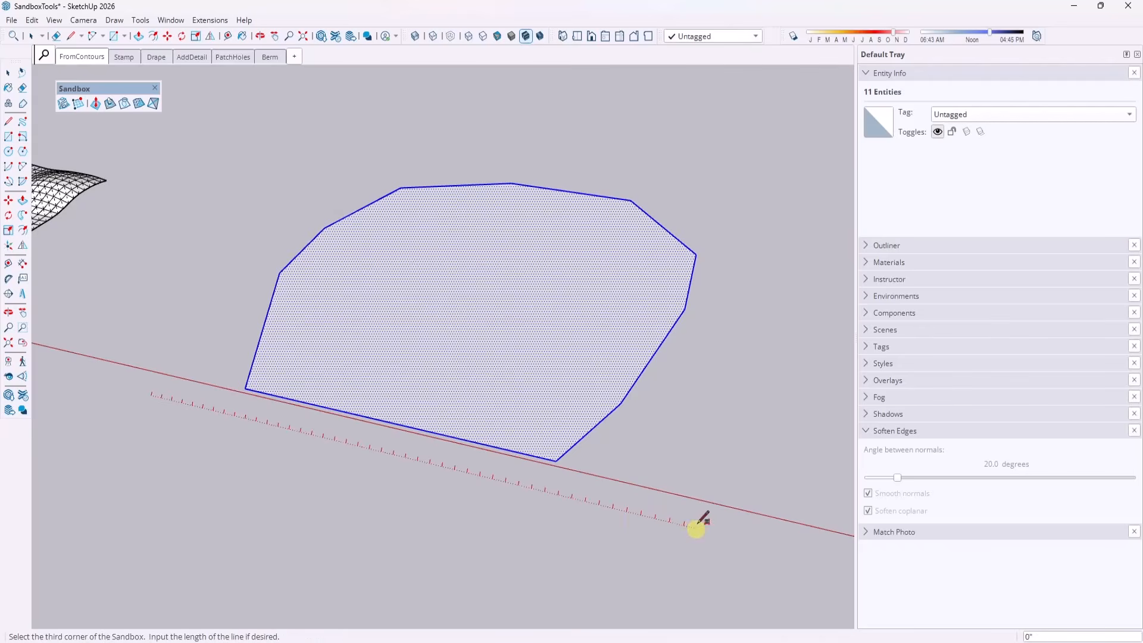
click(789, 203)
Step: Move the new grid group straight up so it sits well above the flat polygon face
click(653, 441)
key(m)
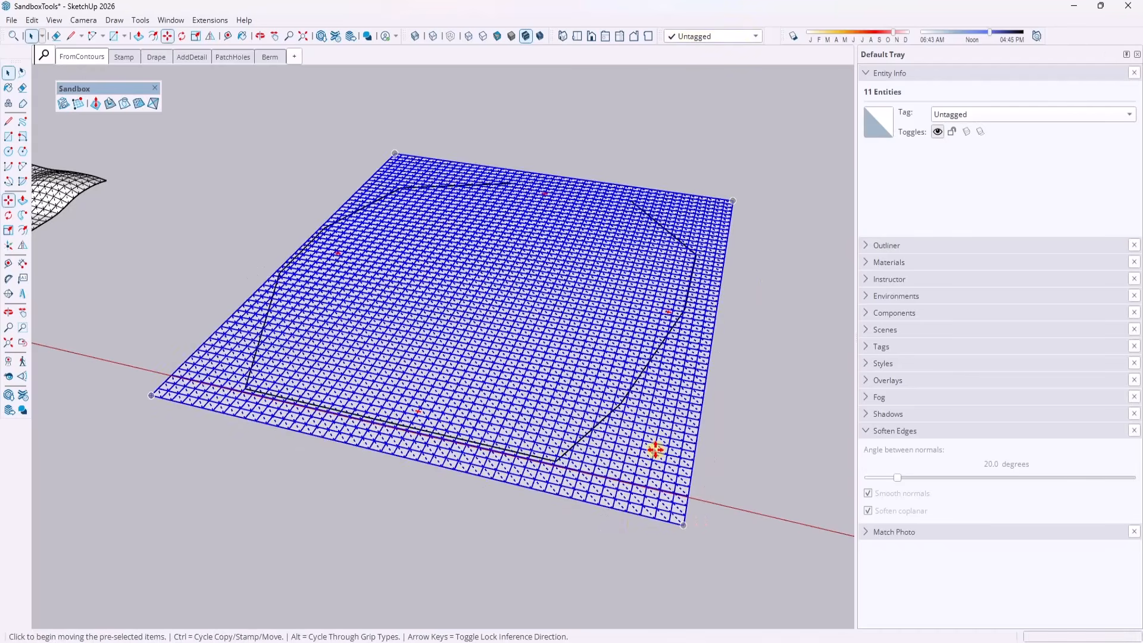
click(652, 440)
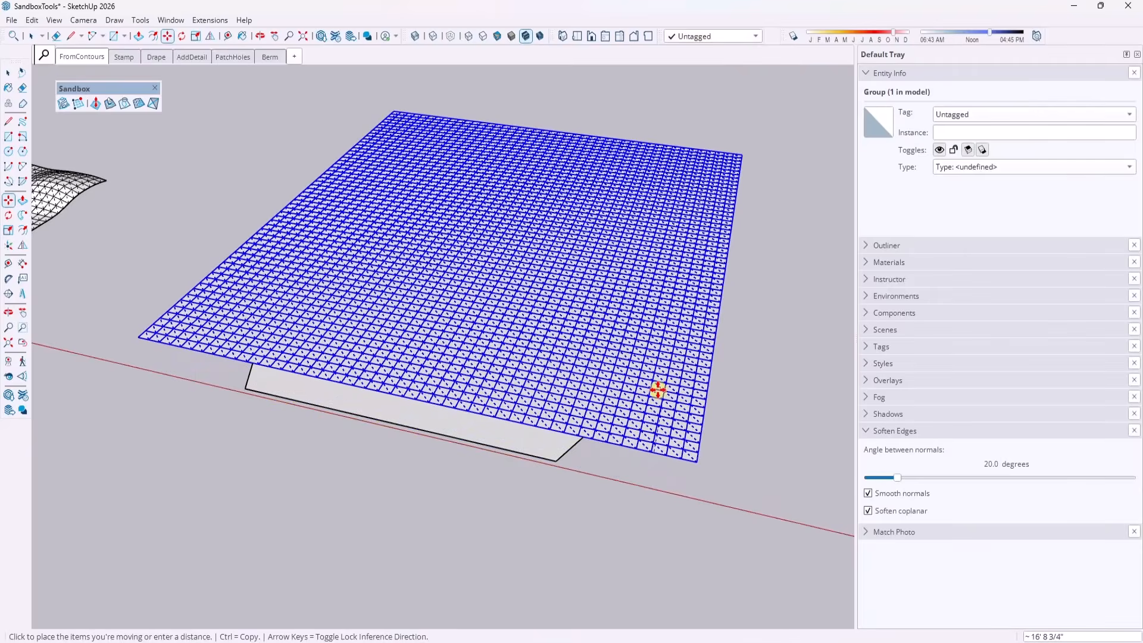
click(655, 391)
middle_drag(428, 502, 542, 304)
click(541, 304)
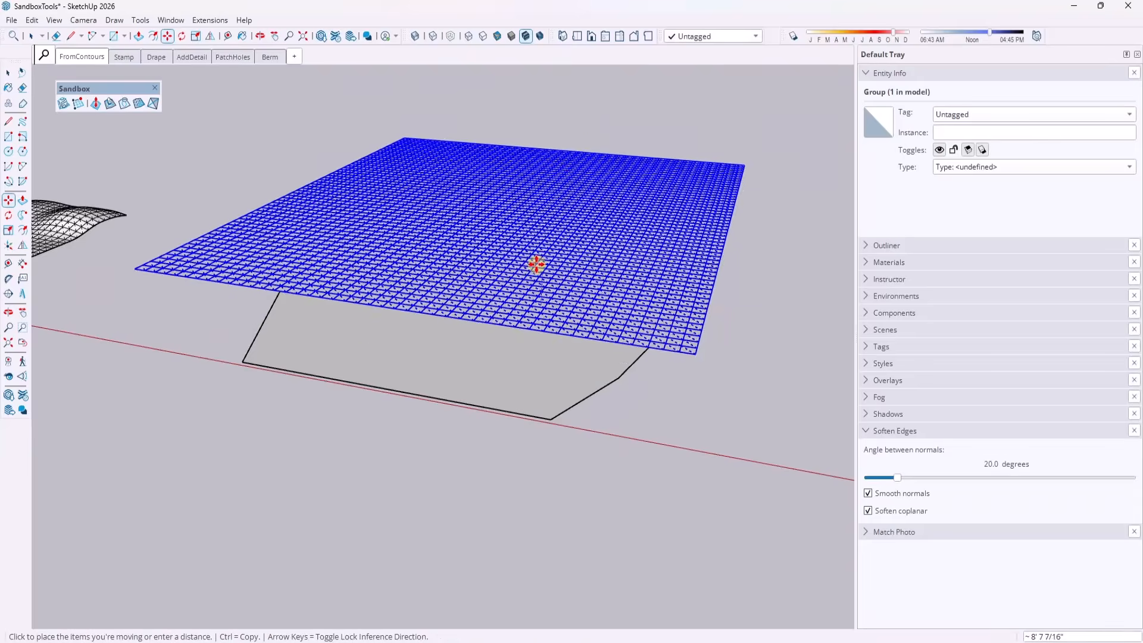
click(544, 212)
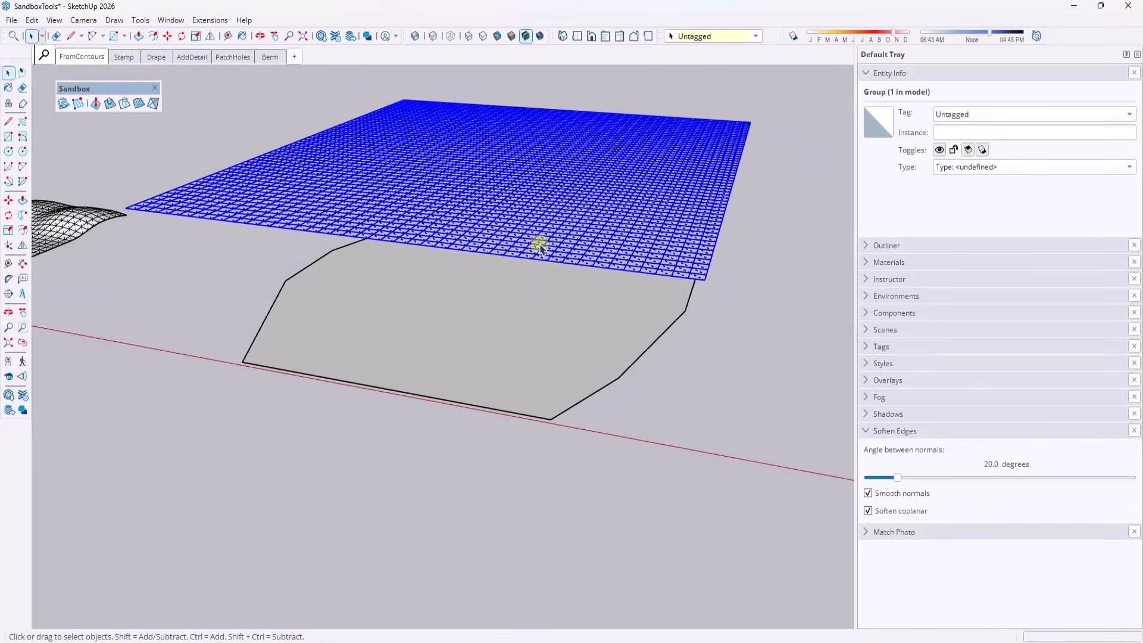
middle_drag(462, 225, 468, 273)
key(space)
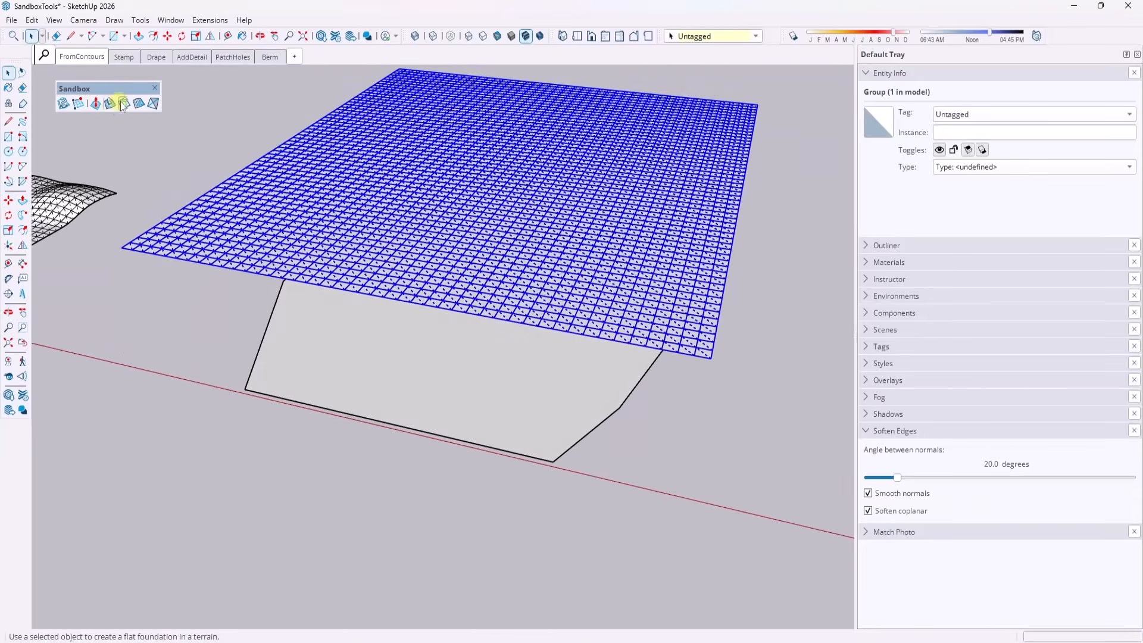
Step: Drape the raised grid's lines onto the flat polygon face below it
click(125, 104)
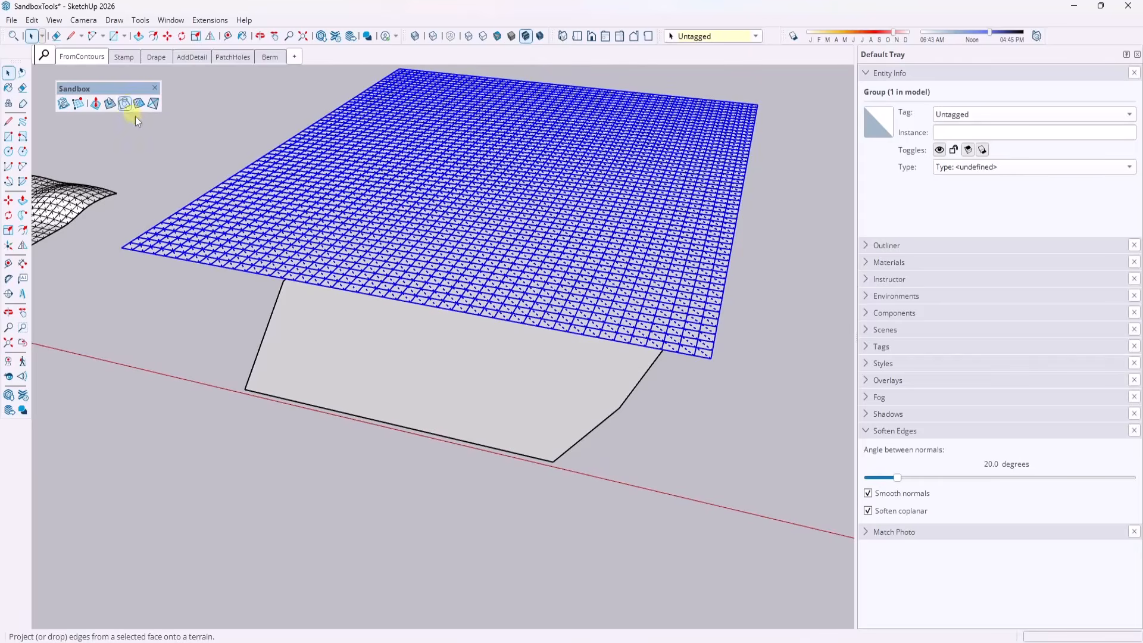
click(357, 373)
click(441, 283)
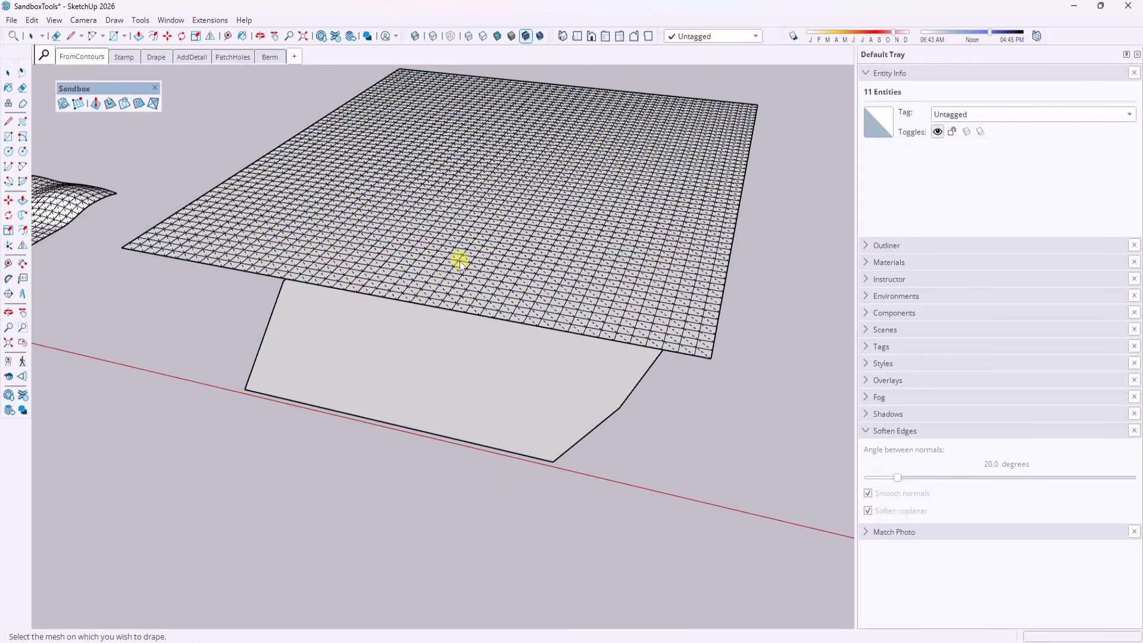
click(451, 387)
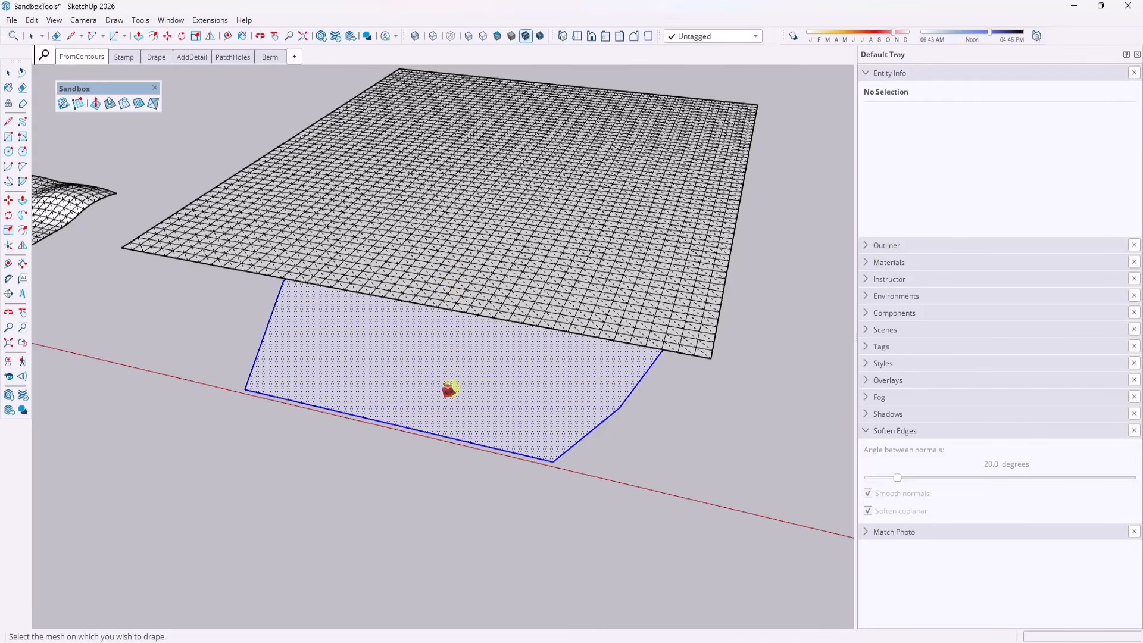
click(335, 393)
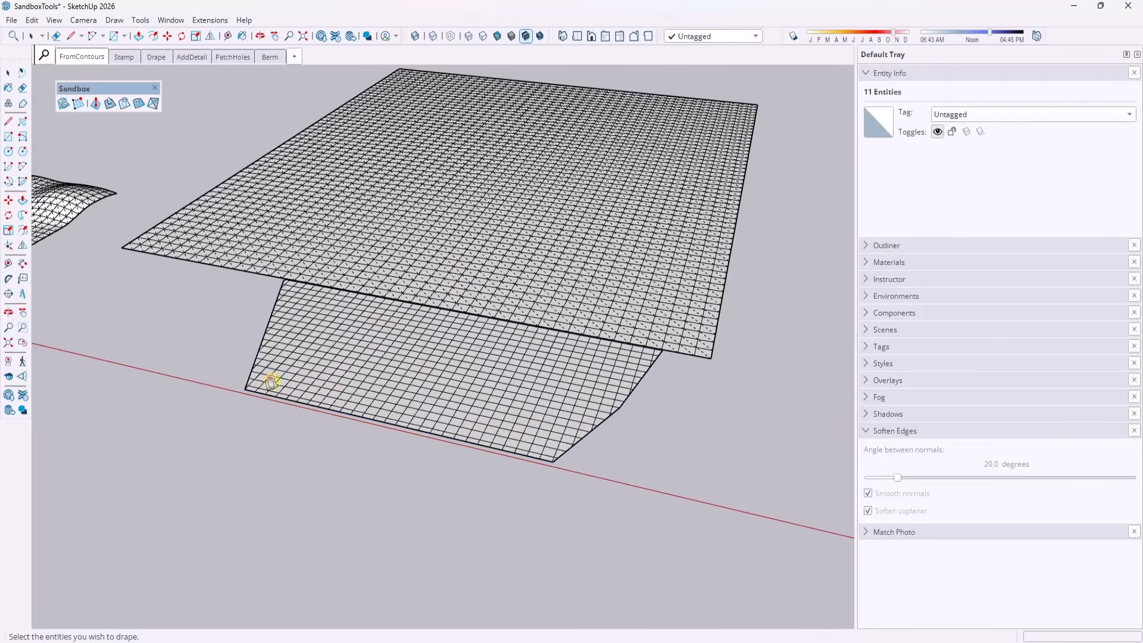
Step: Delete the raised grid group above the draped polygon face
key(space)
click(511, 257)
key(Delete)
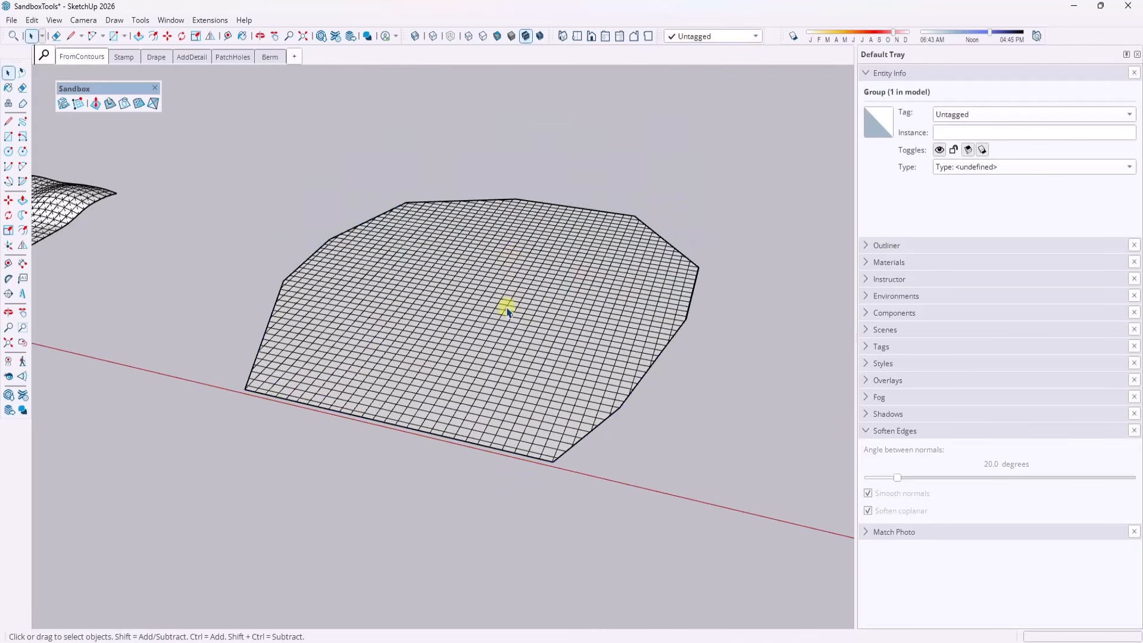
Step: Smoove the draped polygon mesh with a 50' radius at several points, raising hills and sinking a corner
middle_drag(512, 256, 364, 228)
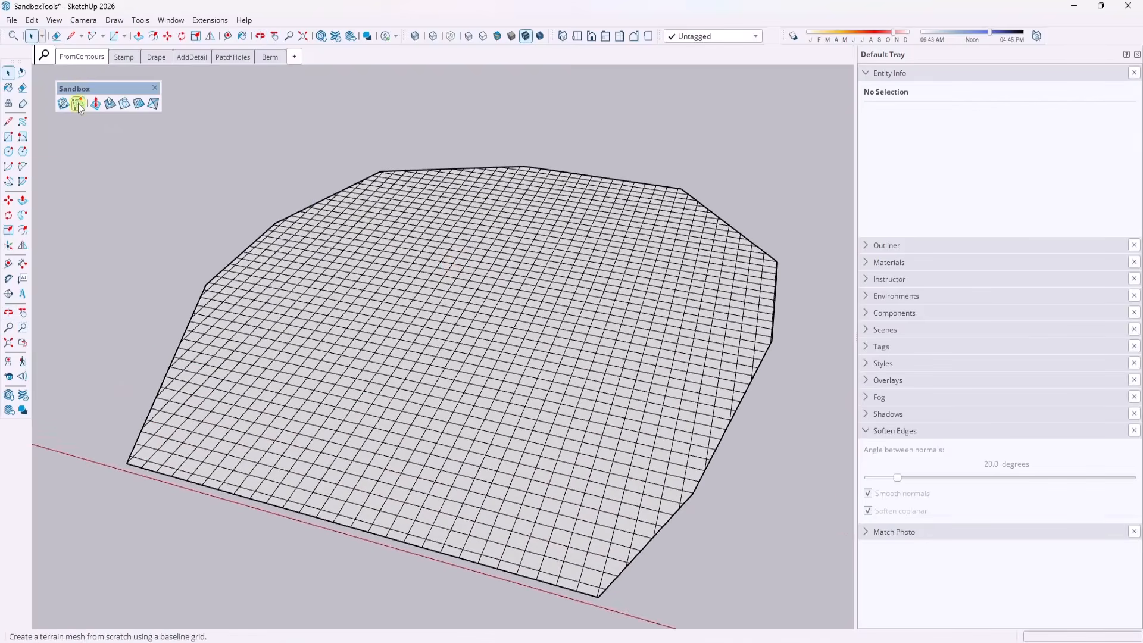
click(95, 103)
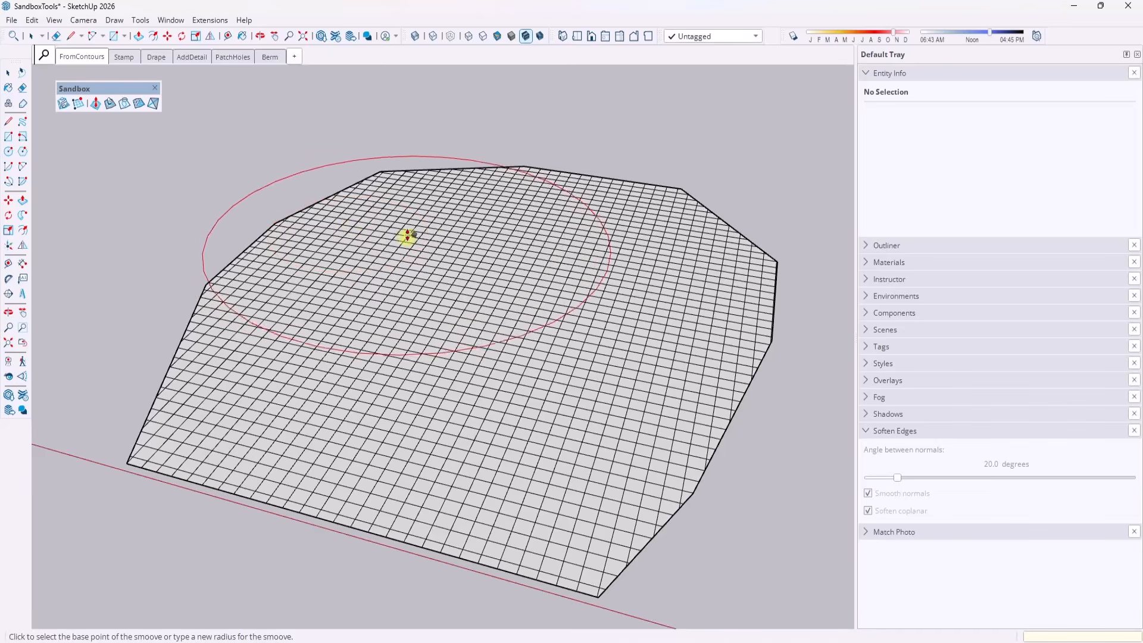
click(434, 223)
click(433, 190)
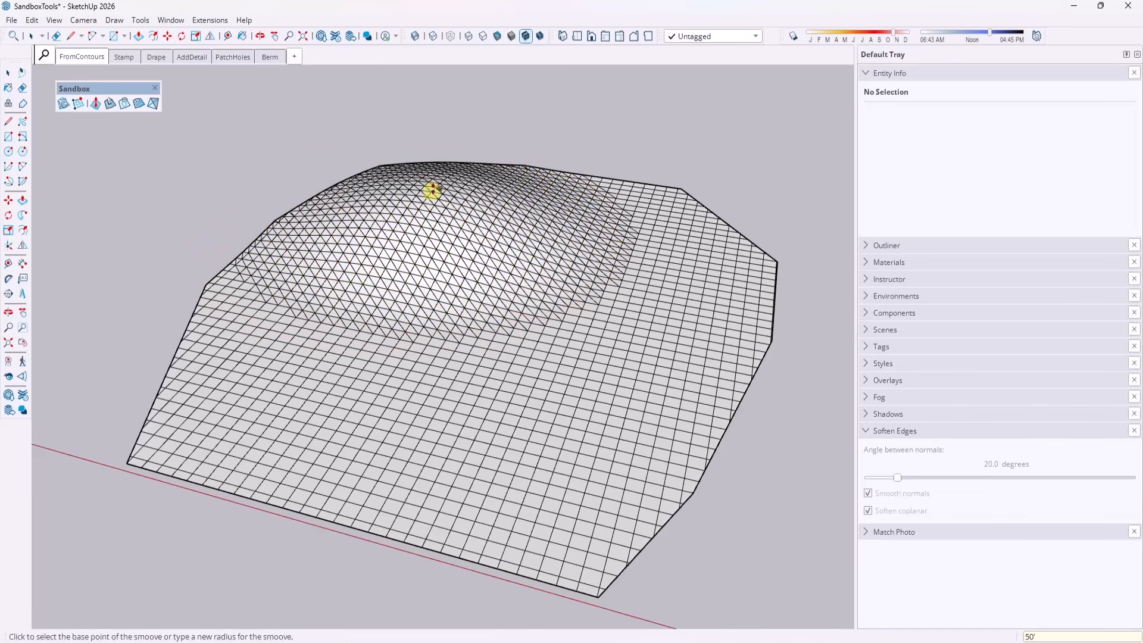
click(731, 244)
click(731, 231)
click(636, 446)
click(628, 457)
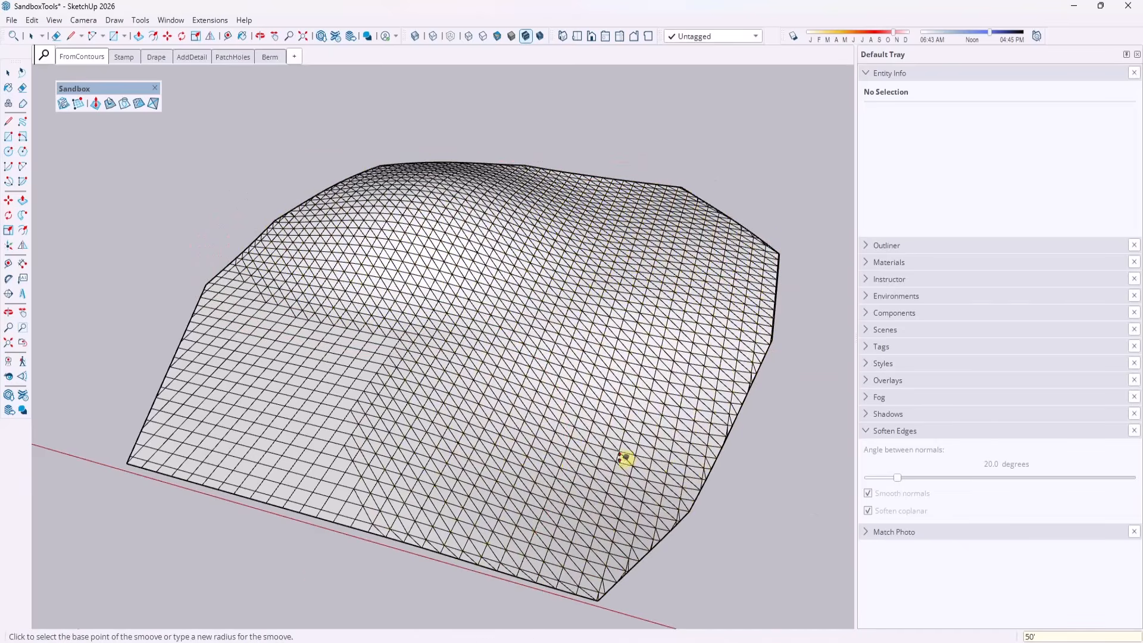
click(298, 413)
click(300, 393)
click(596, 303)
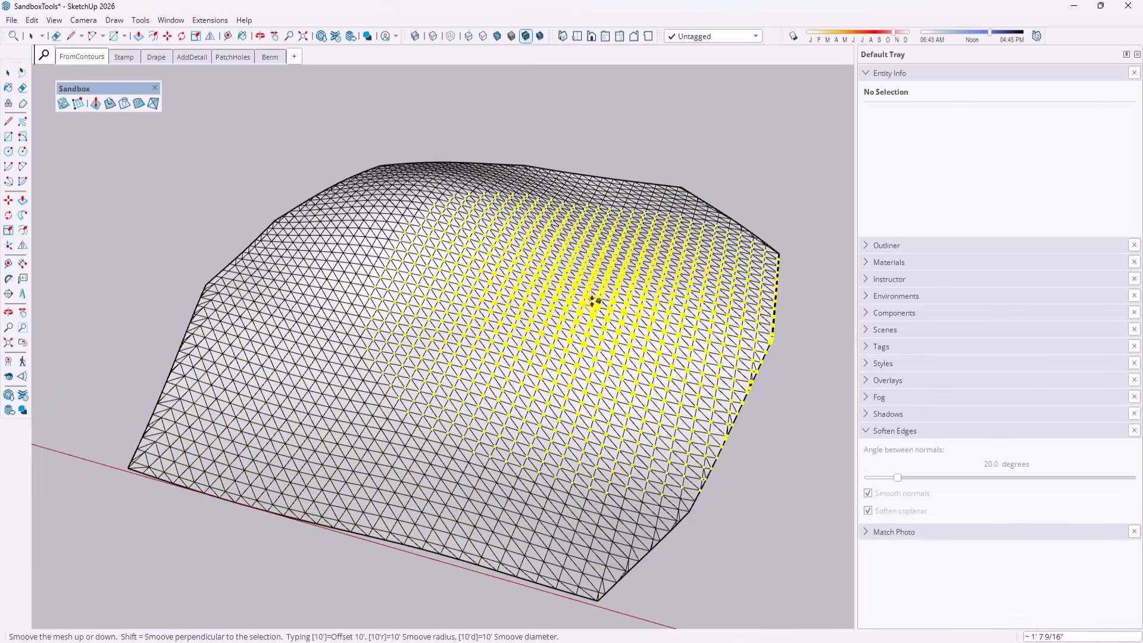
click(593, 292)
click(487, 240)
click(488, 226)
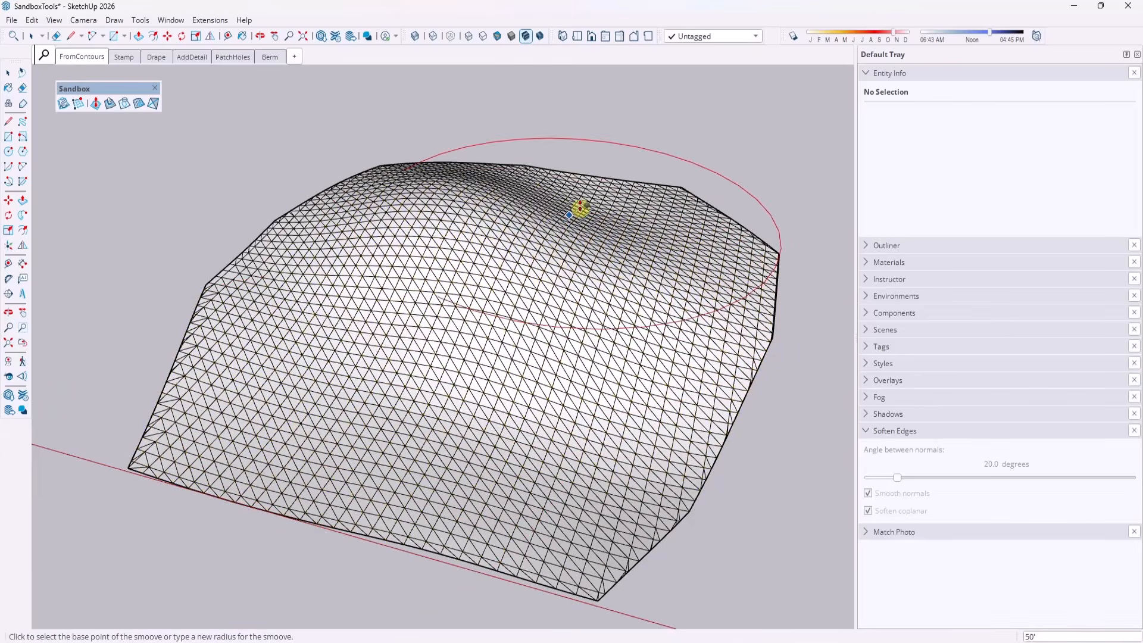
click(408, 187)
click(411, 173)
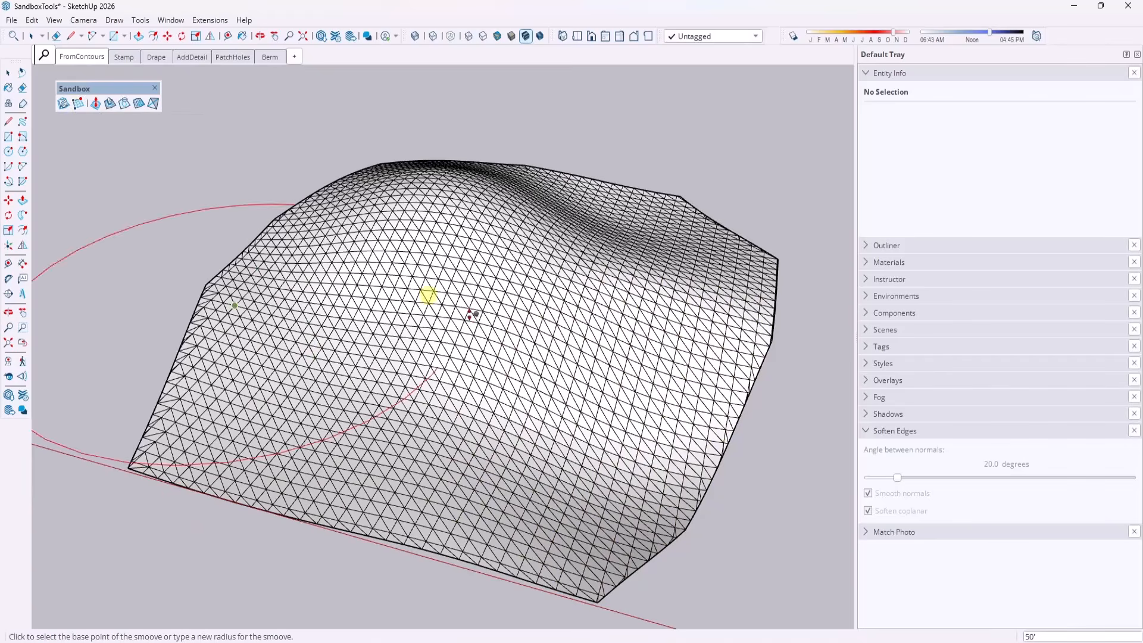
Step: Select all connected geometry of the smooved polygon mesh and make it a group
key(space)
click(426, 366)
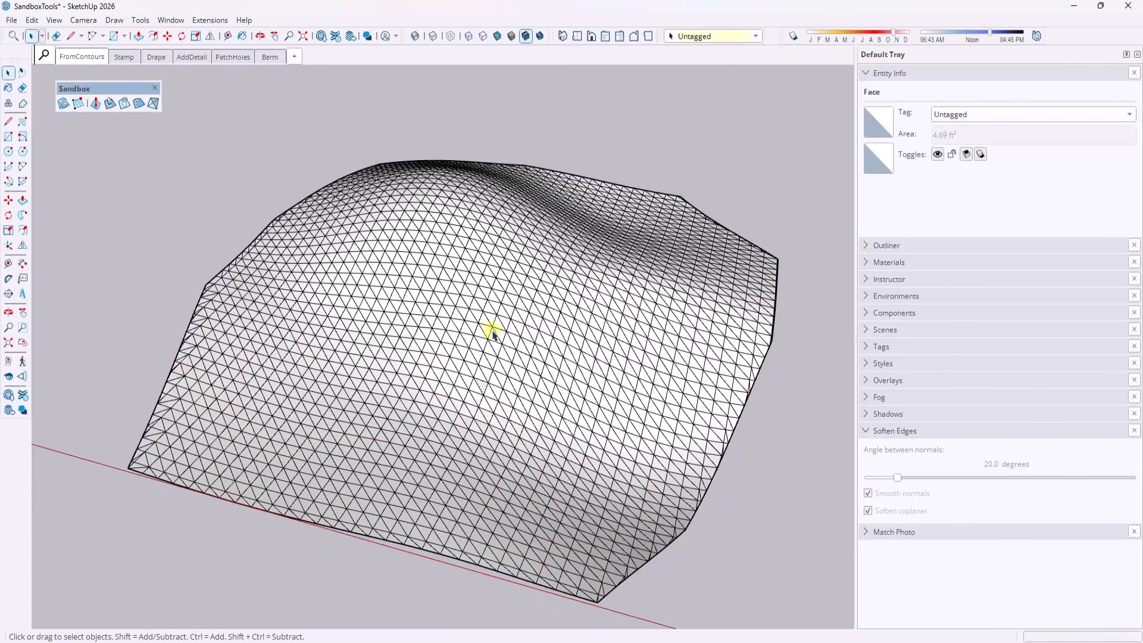
triple_click(588, 328)
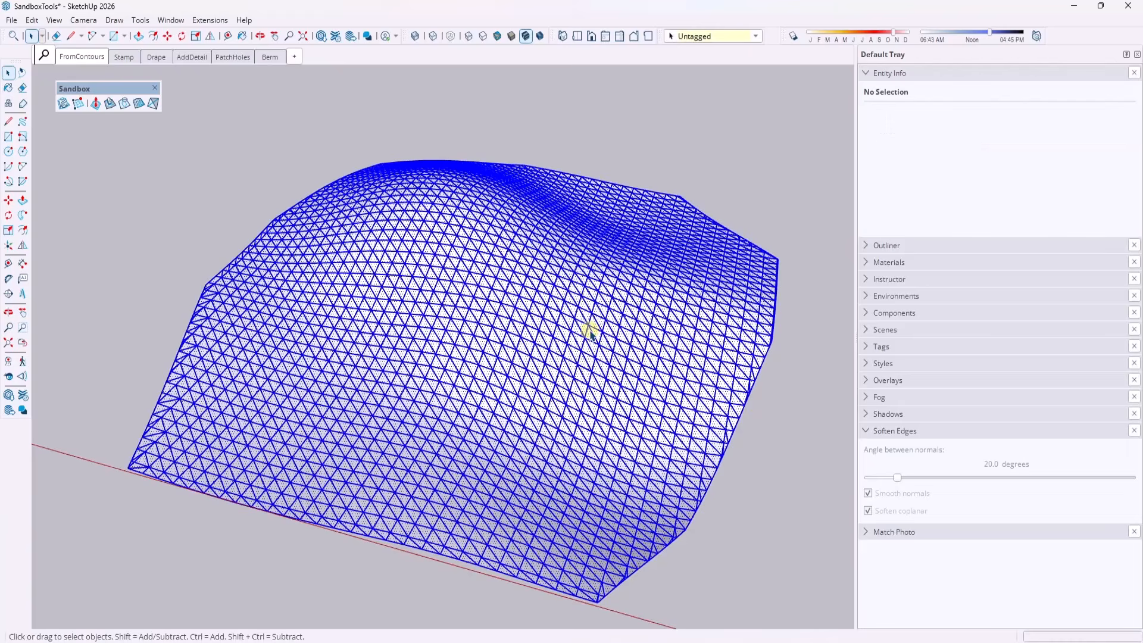
right_click(589, 330)
click(627, 117)
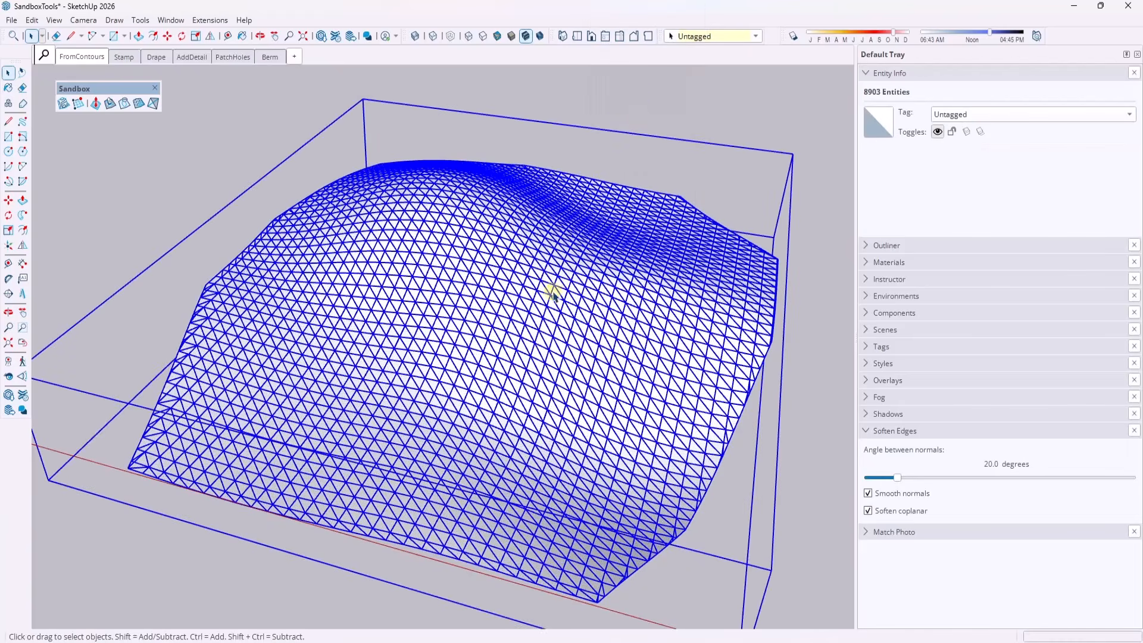
Step: Soften the mesh group's edges at 20 degrees with smooth normals and coplanar softening, and turn off hidden geometry
click(868, 511)
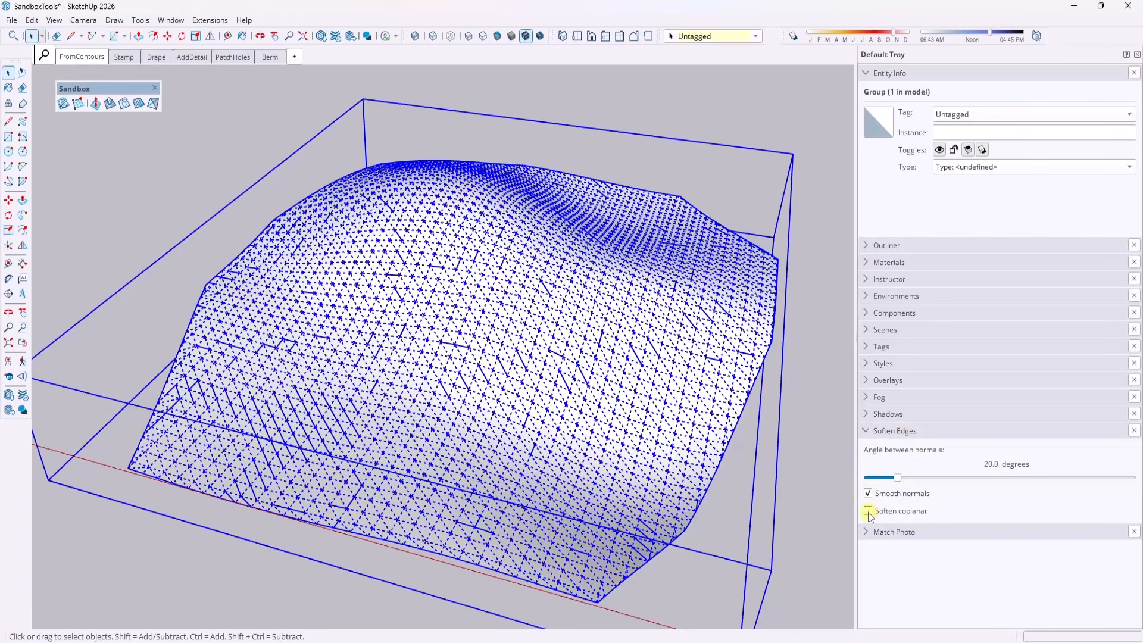
click(868, 511)
click(54, 20)
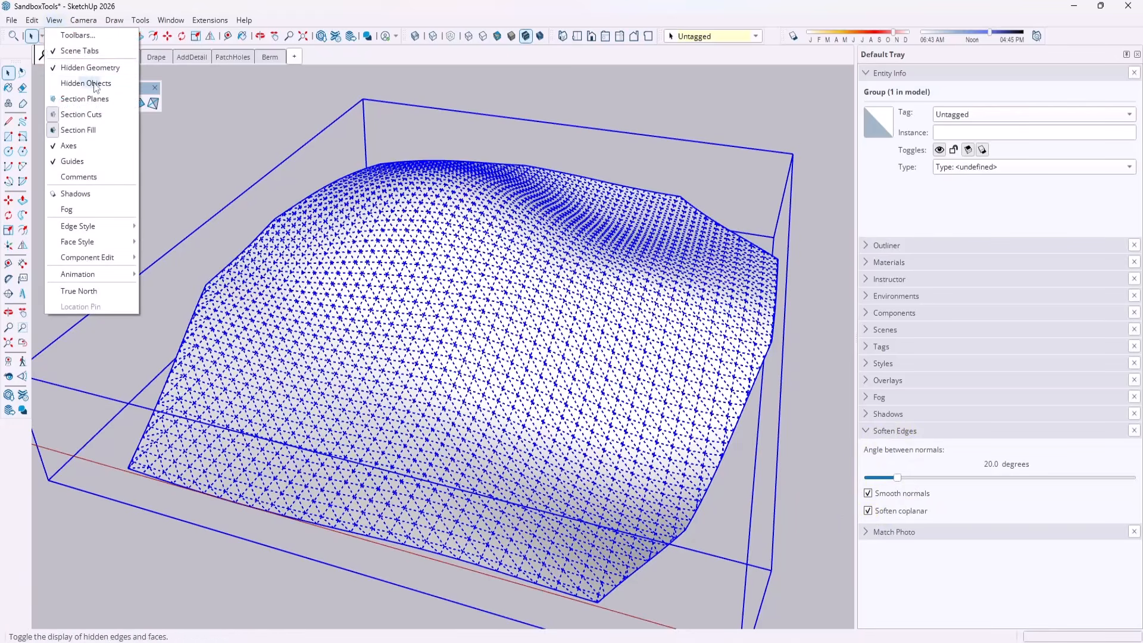
click(96, 68)
click(680, 138)
middle_drag(525, 327, 480, 321)
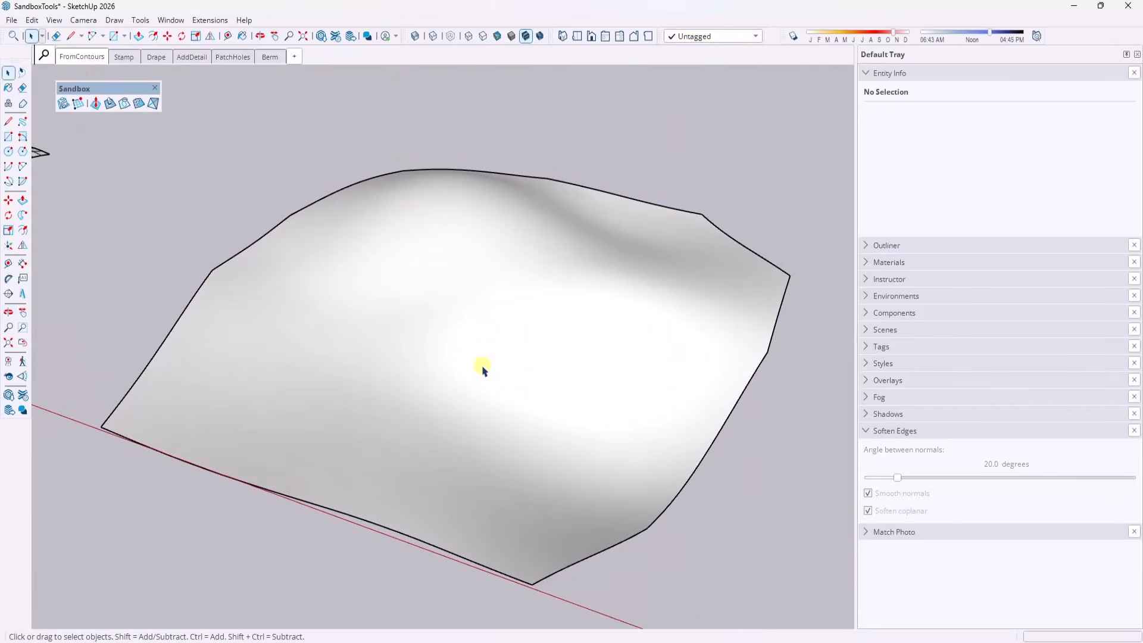
click(401, 319)
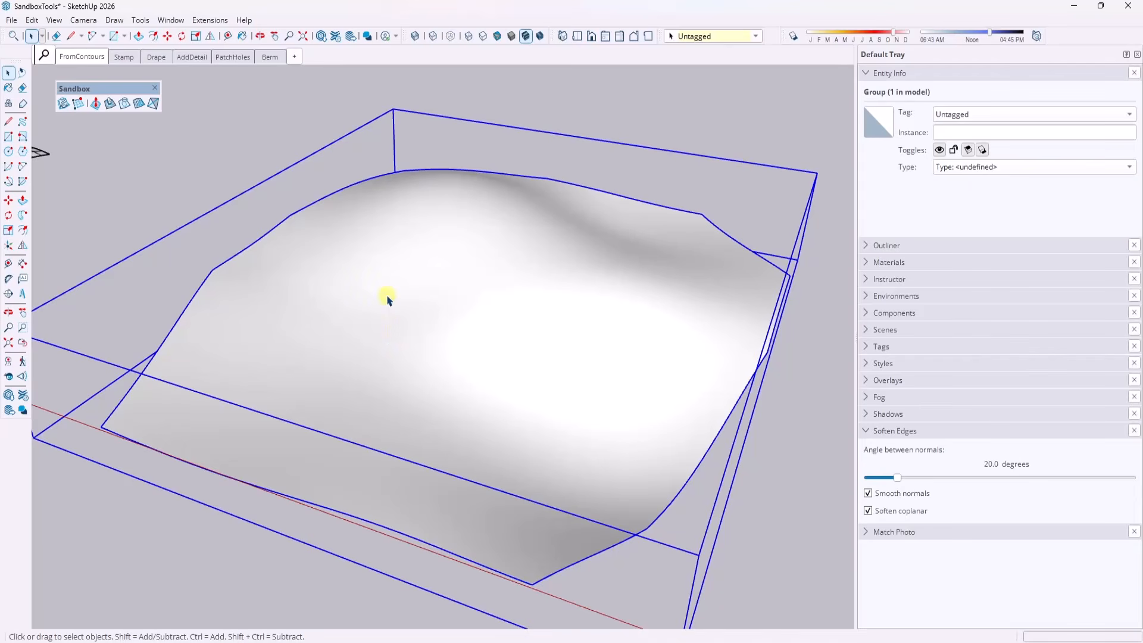
scroll(374, 308, down, 2)
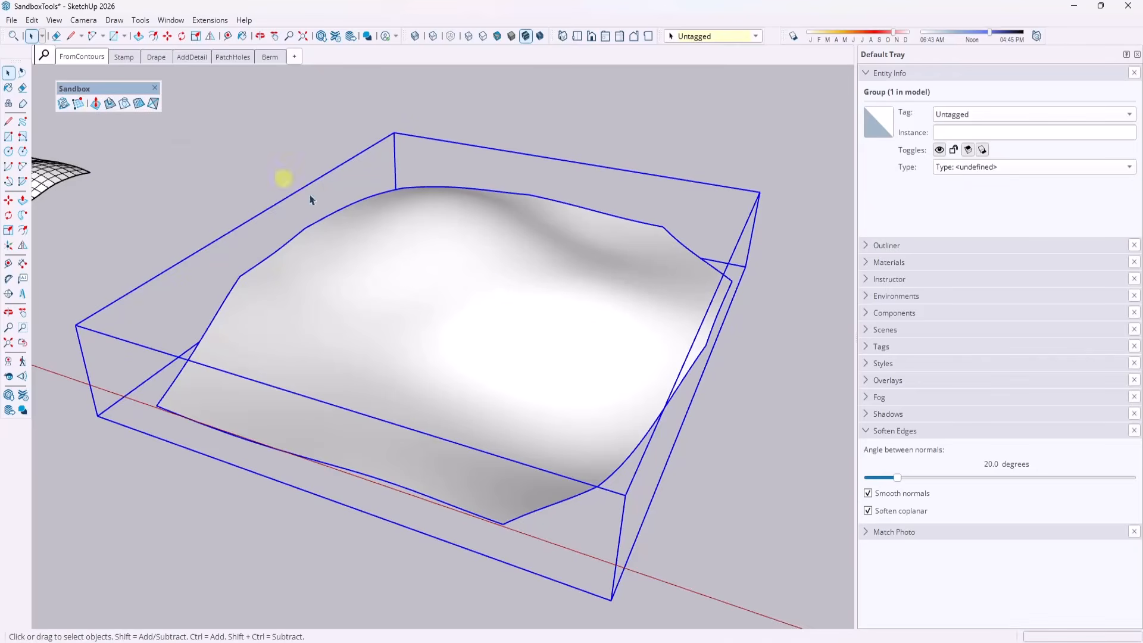
double_click(510, 312)
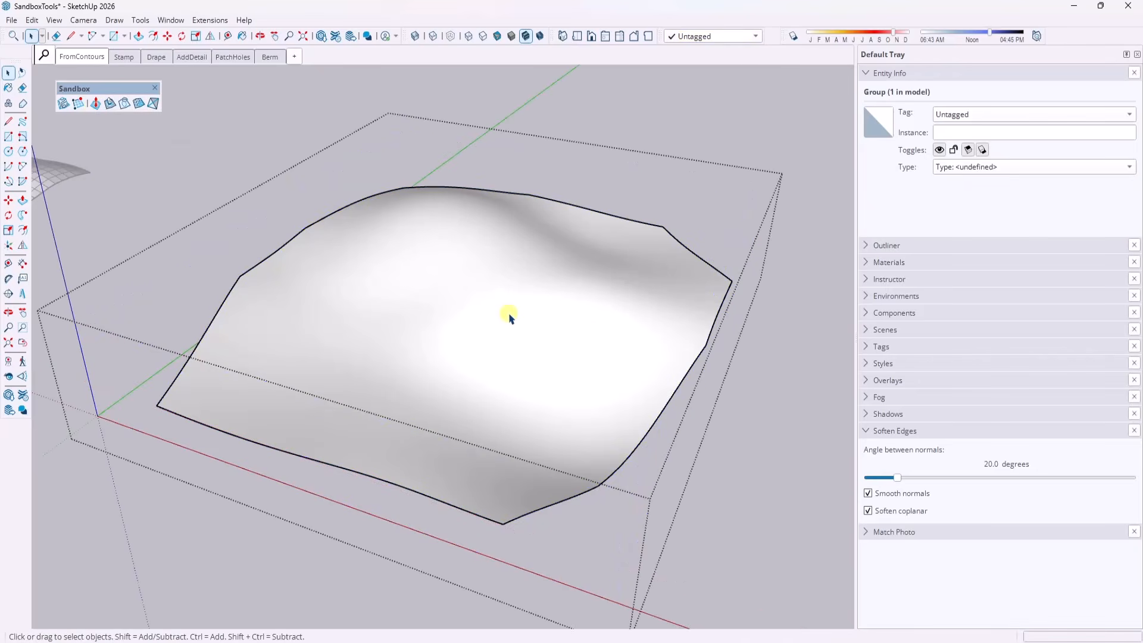
click(96, 105)
key(space)
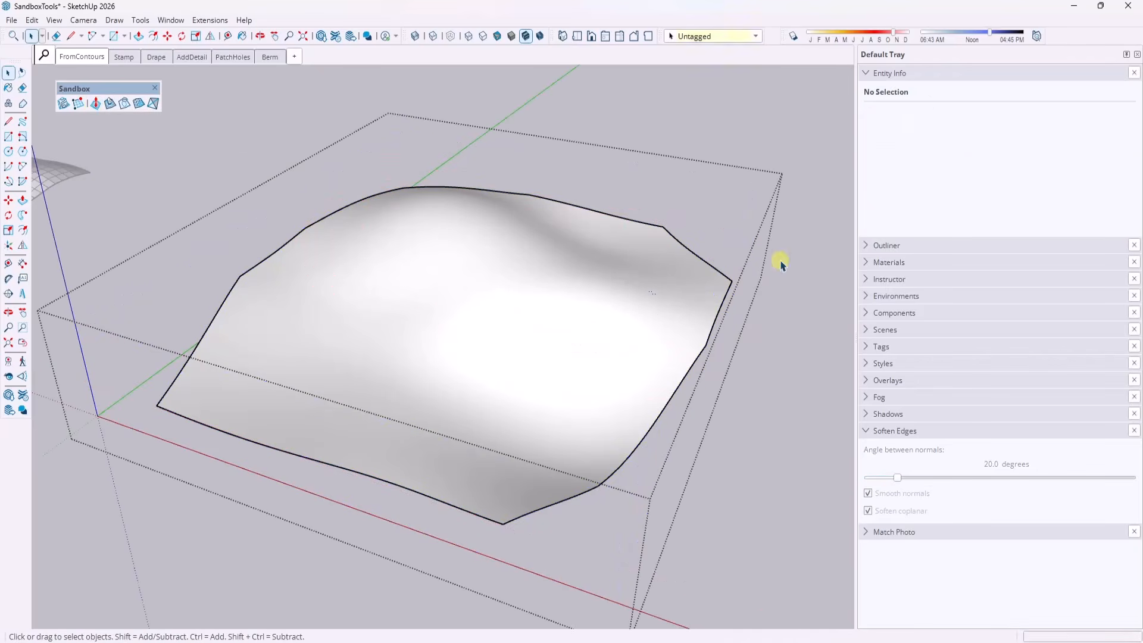
click(781, 263)
Step: Try to Smoove the softened terrain group without opening it for editing
click(628, 271)
click(95, 104)
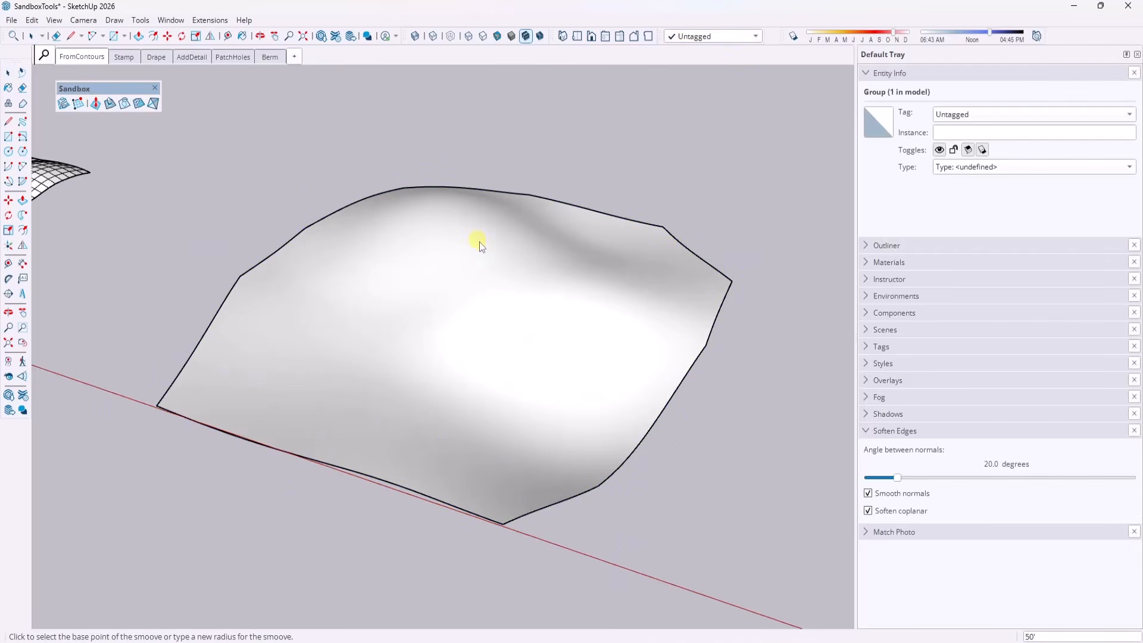
click(473, 263)
key(space)
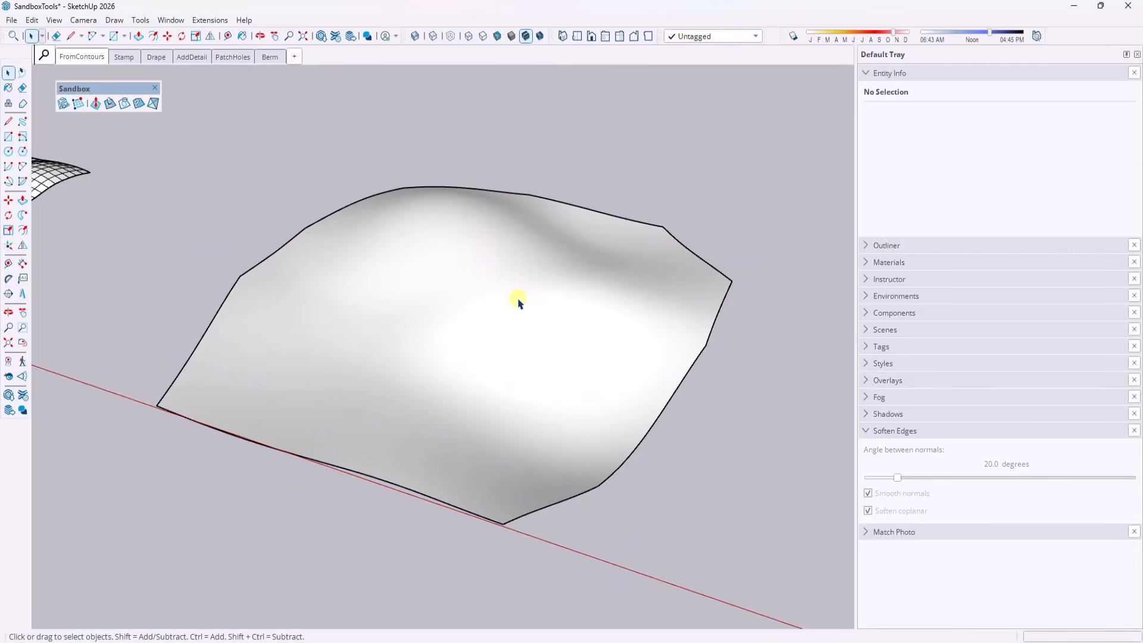
Step: Open the softened terrain group, raise its surface near the far right corner with a 50' radius Smoove, and close the group
click(521, 302)
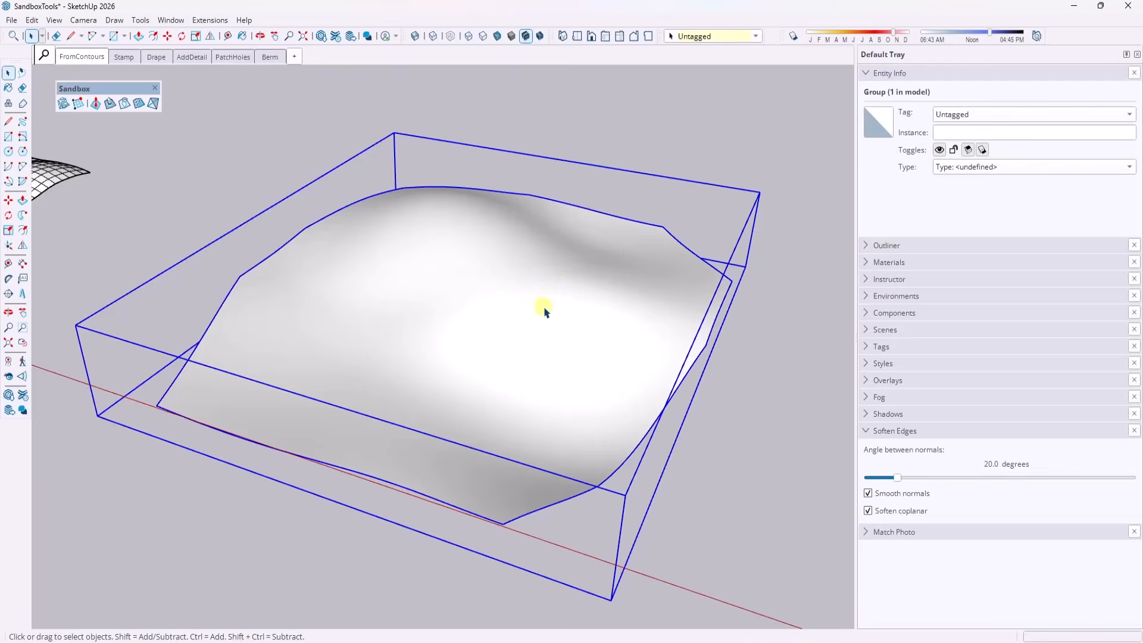
double_click(548, 313)
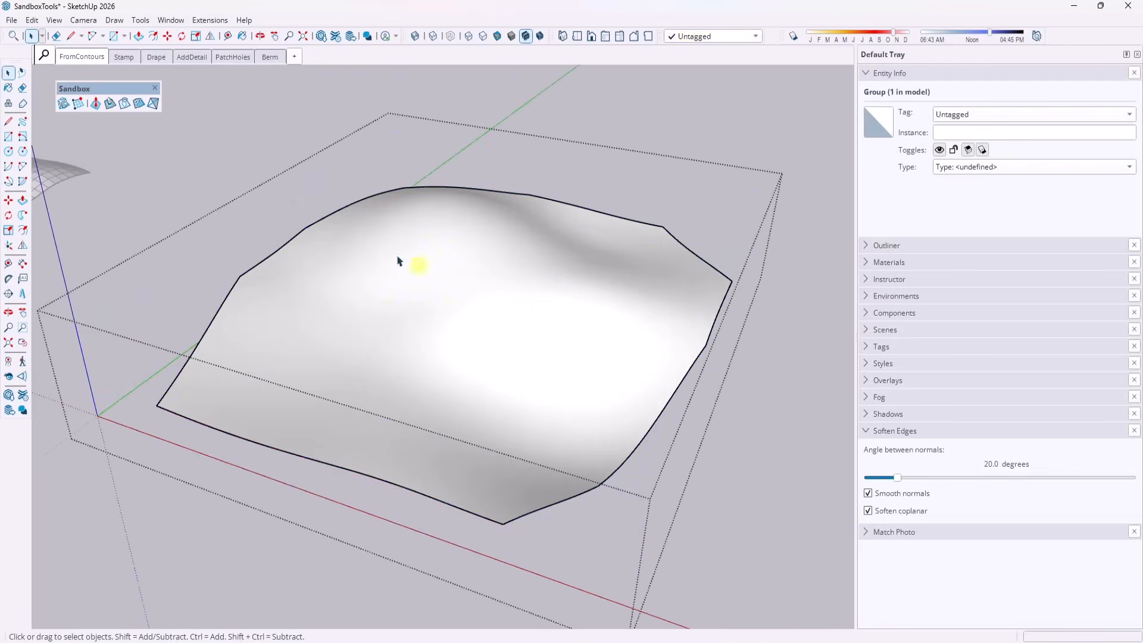
click(95, 103)
click(676, 292)
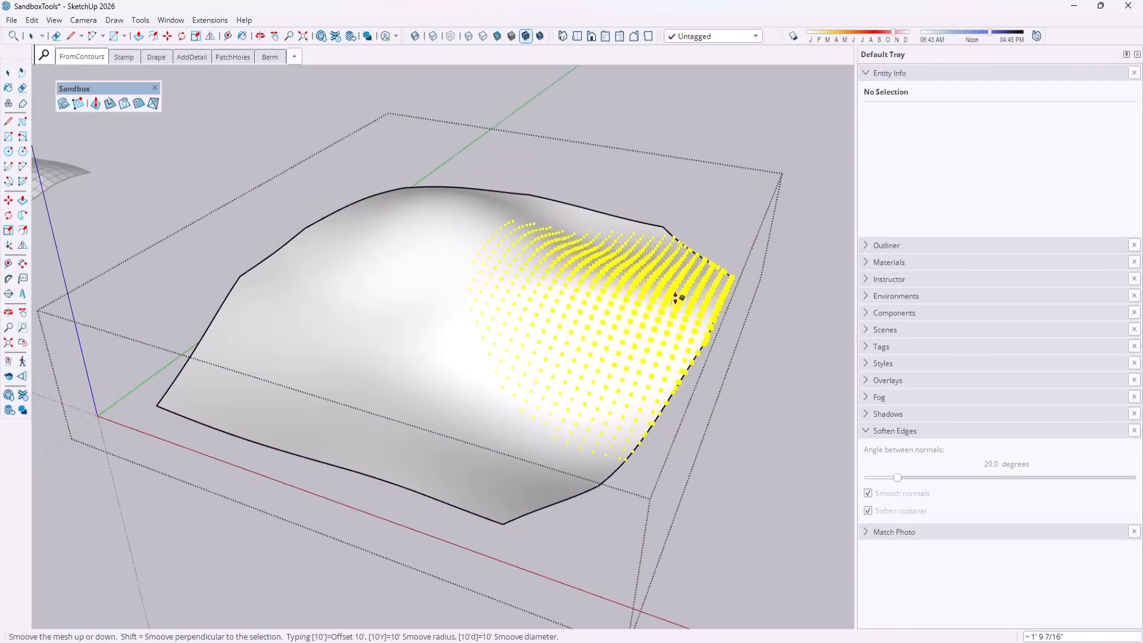
click(658, 236)
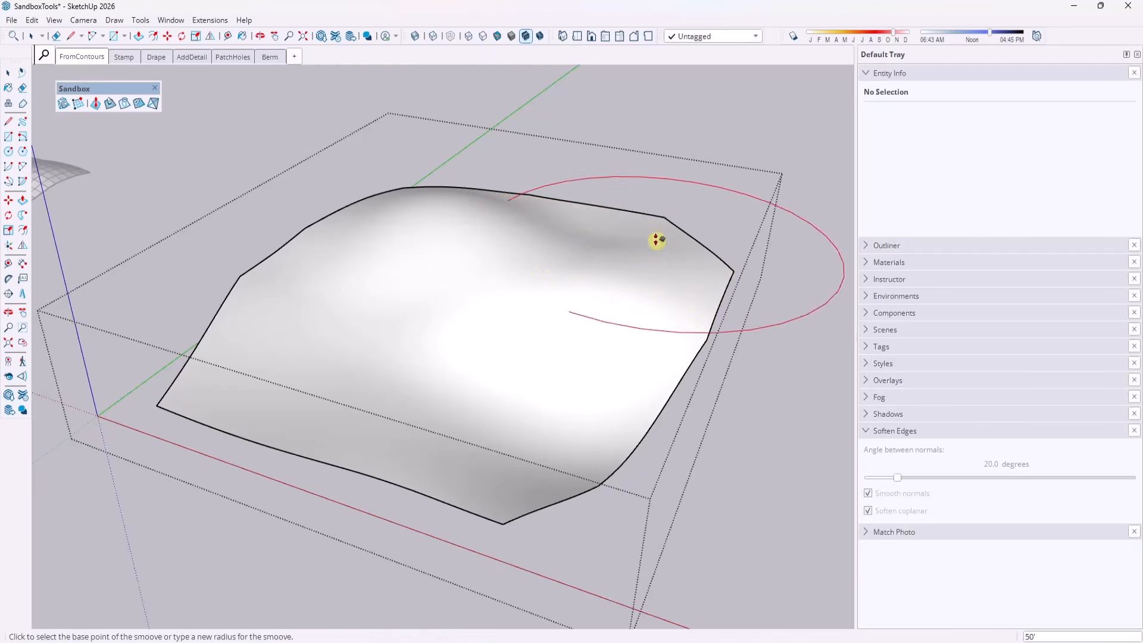
key(space)
click(594, 219)
click(613, 138)
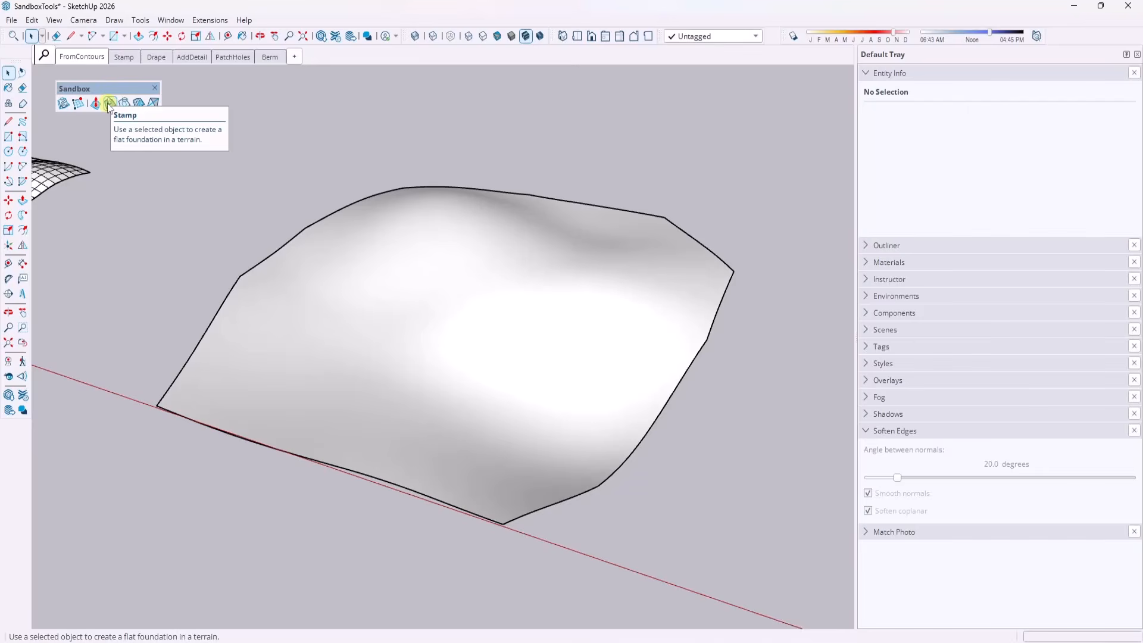
Step: Switch to the Stamp scene and bring the terrain mesh with the two S-shaped faces above it into view
click(124, 56)
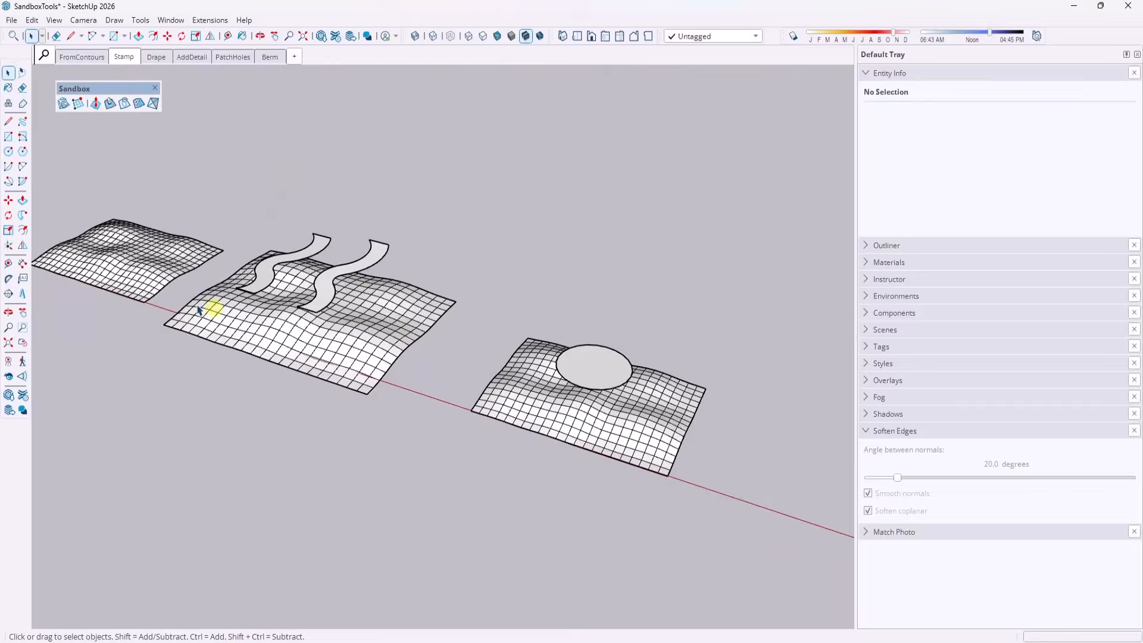
scroll(127, 256, up, 5)
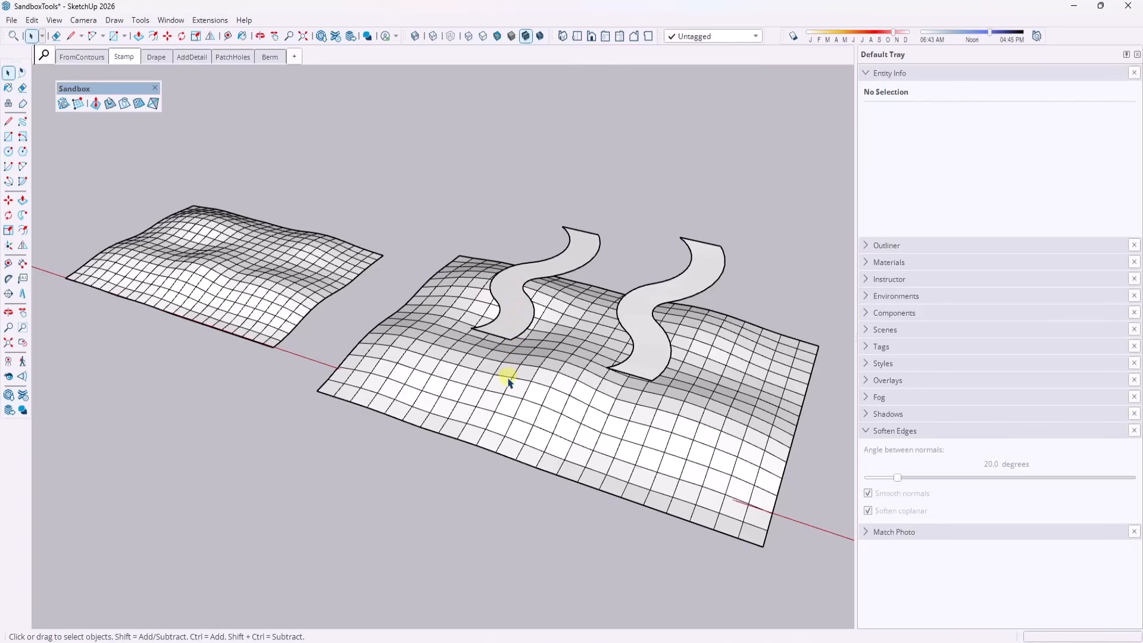
middle_drag(509, 378, 484, 289)
scroll(498, 302, up, 5)
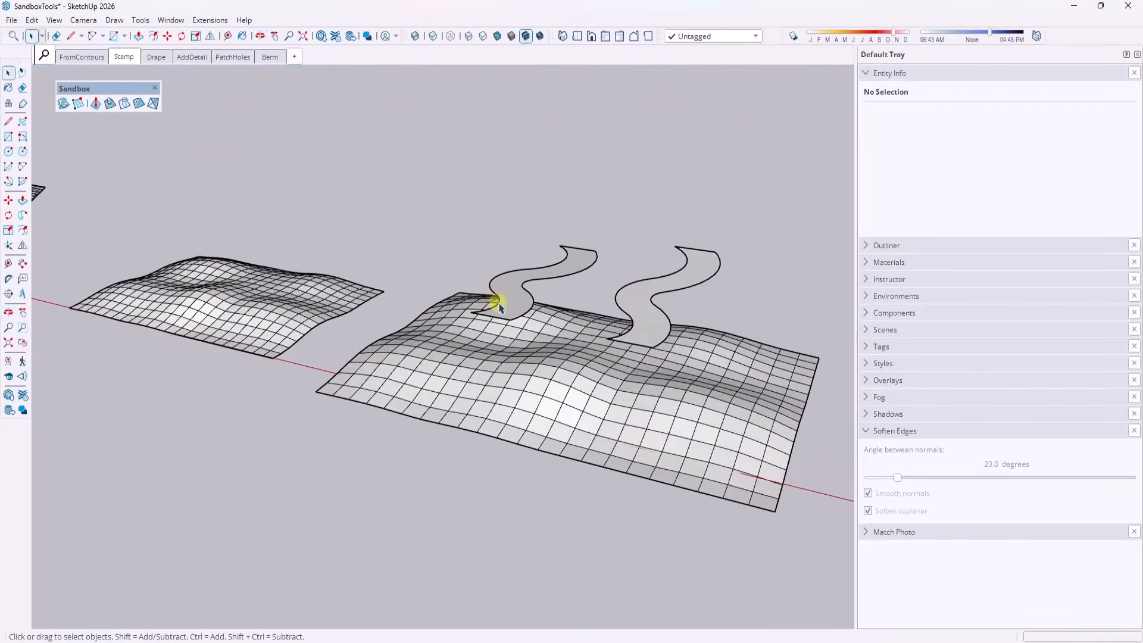
Step: Try stamping the left S-shaped face into the terrain mesh below it with a 1' offset
click(519, 297)
scroll(522, 303, up, 2)
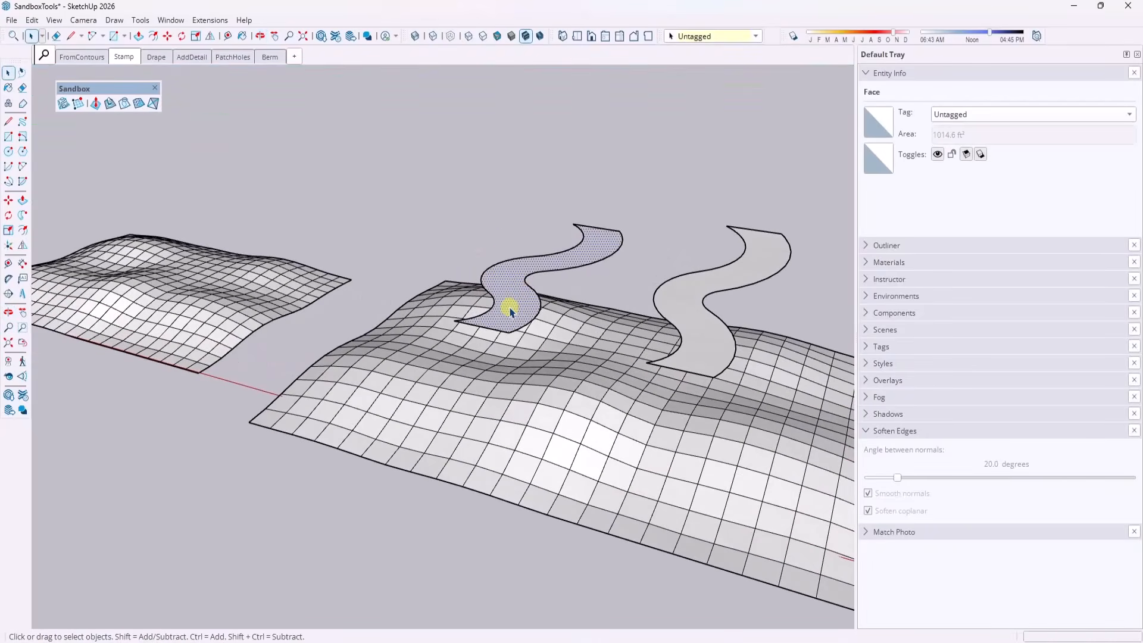
click(115, 105)
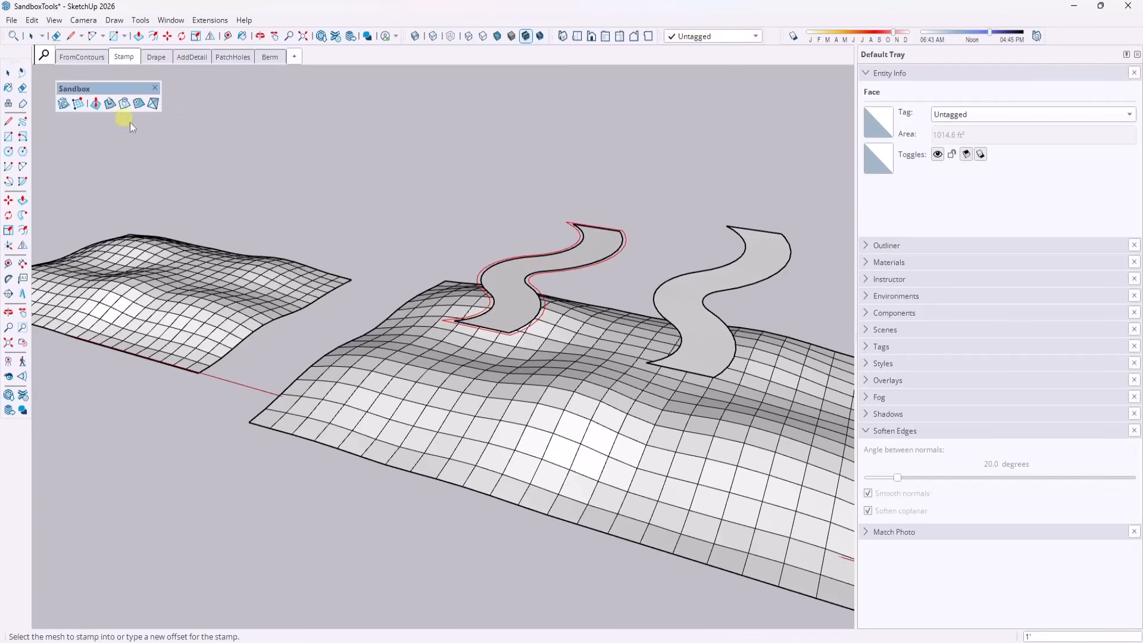
click(498, 369)
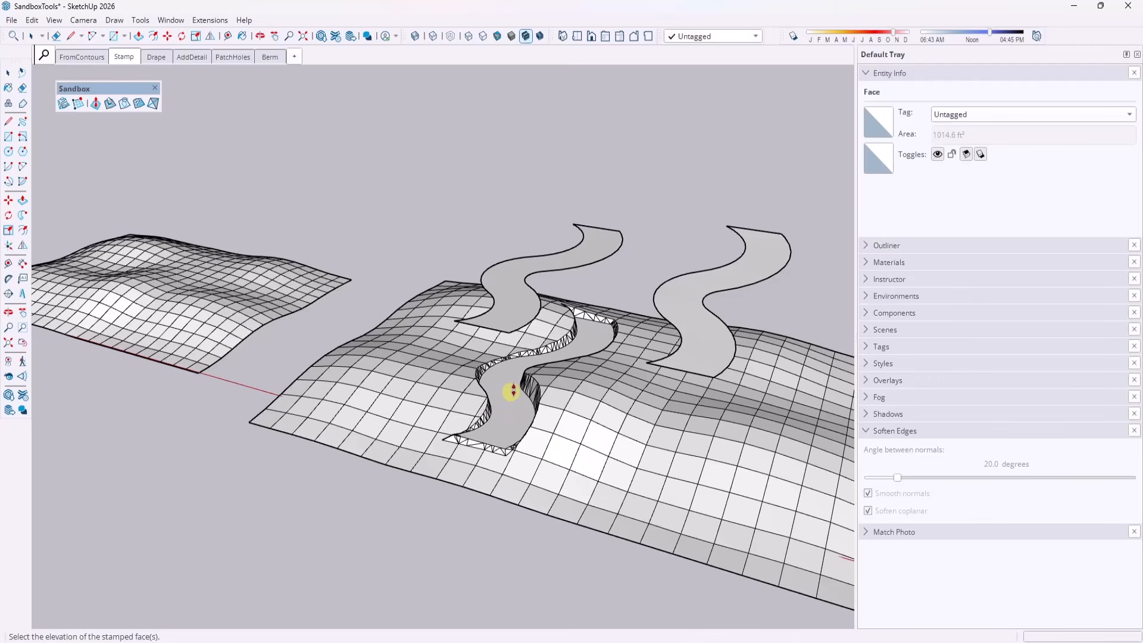
key(space)
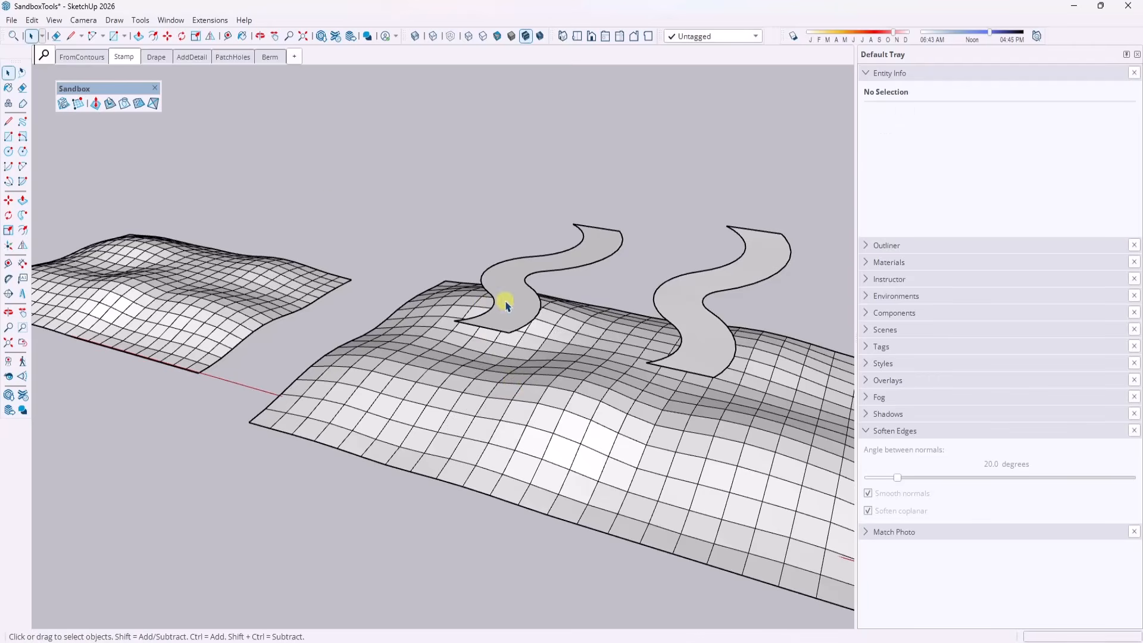
Step: Try stamping the left S-shaped face into the terrain mesh with a 4' offset, setting the stamp just above the surface
click(506, 306)
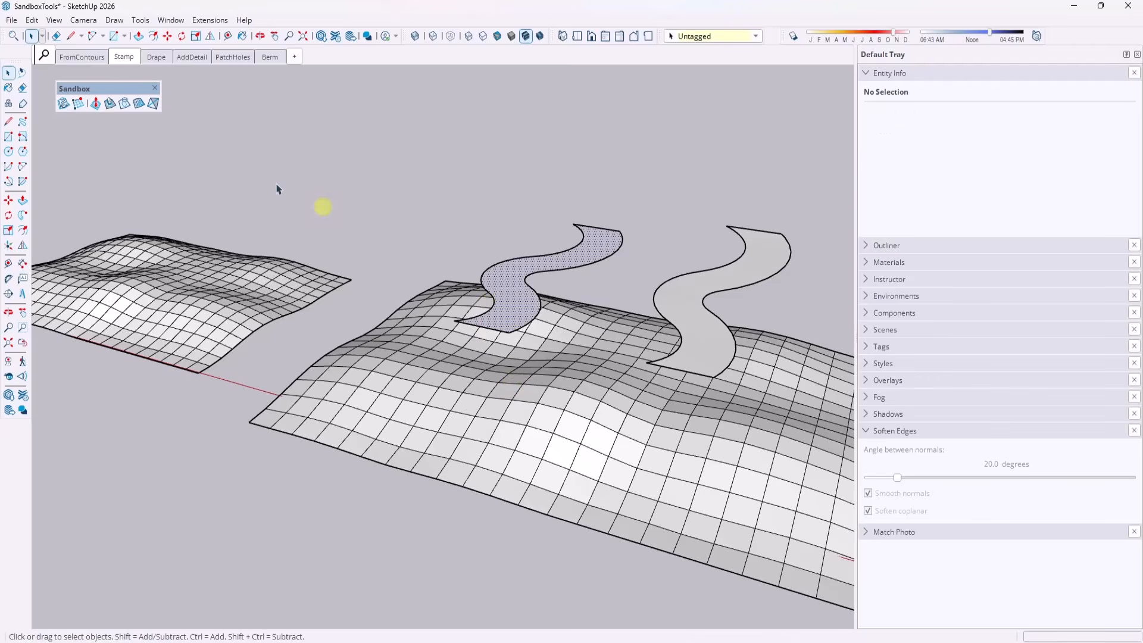
click(109, 104)
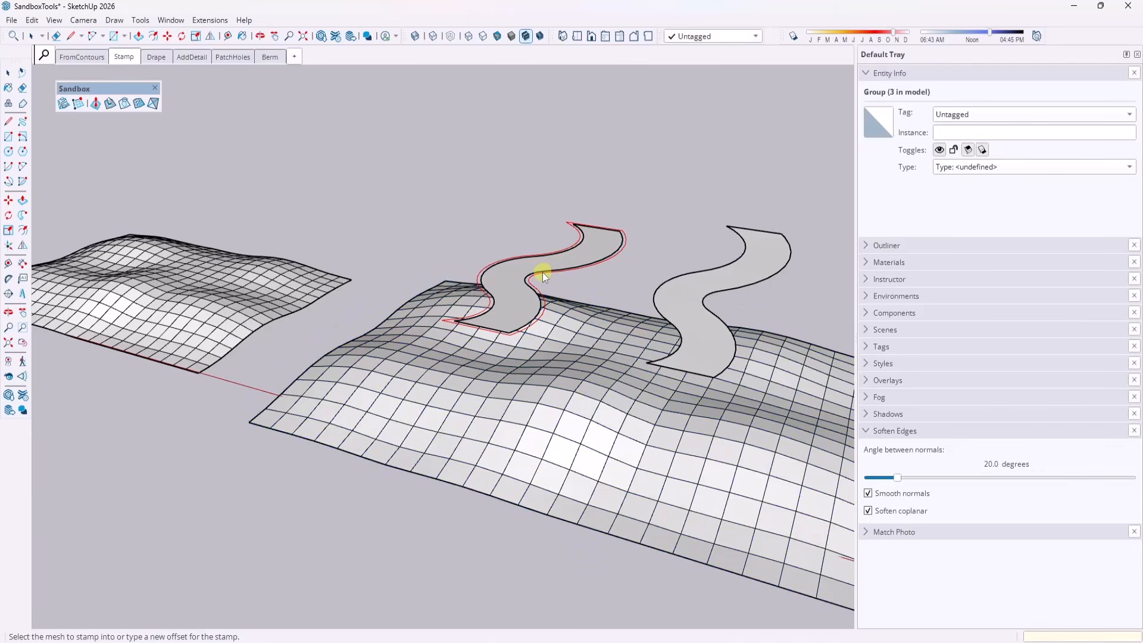
middle_drag(542, 273, 544, 291)
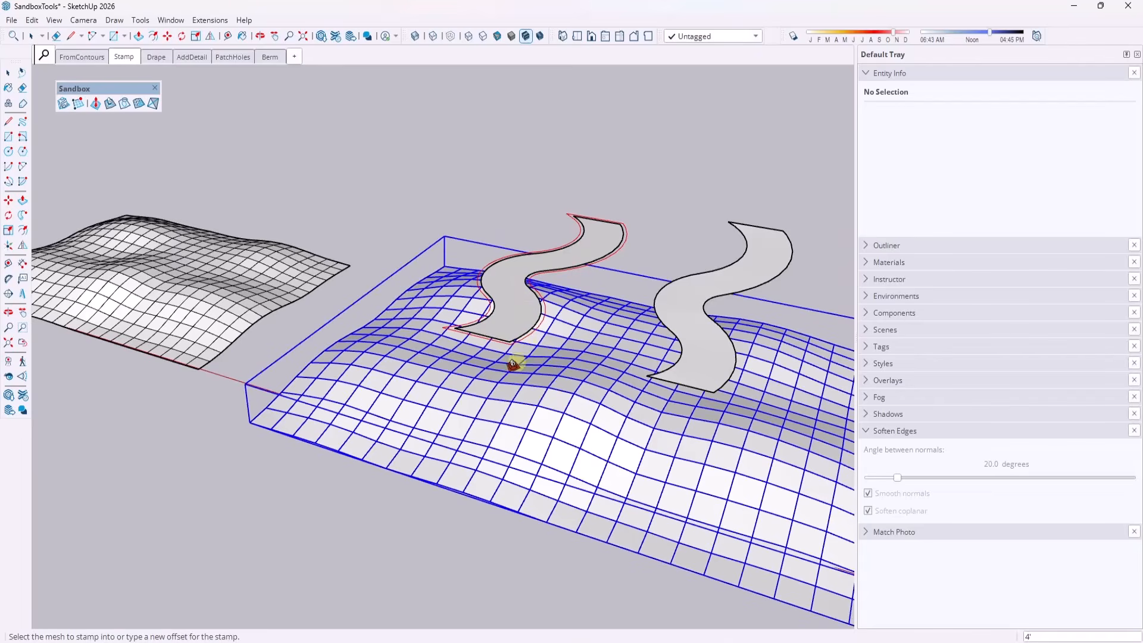
click(543, 350)
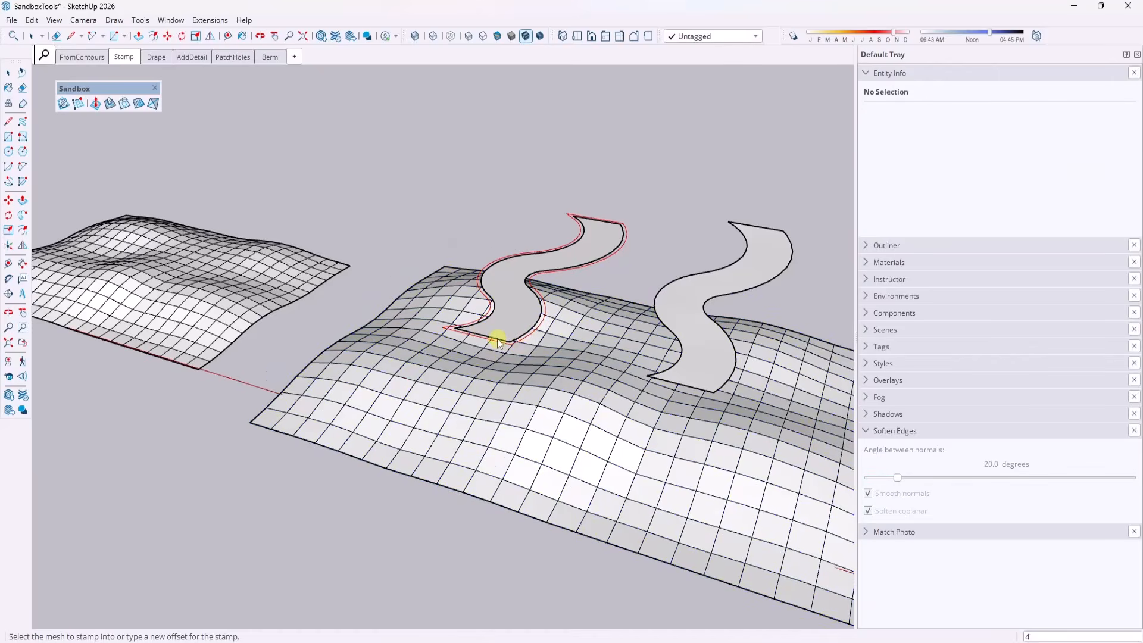
click(504, 390)
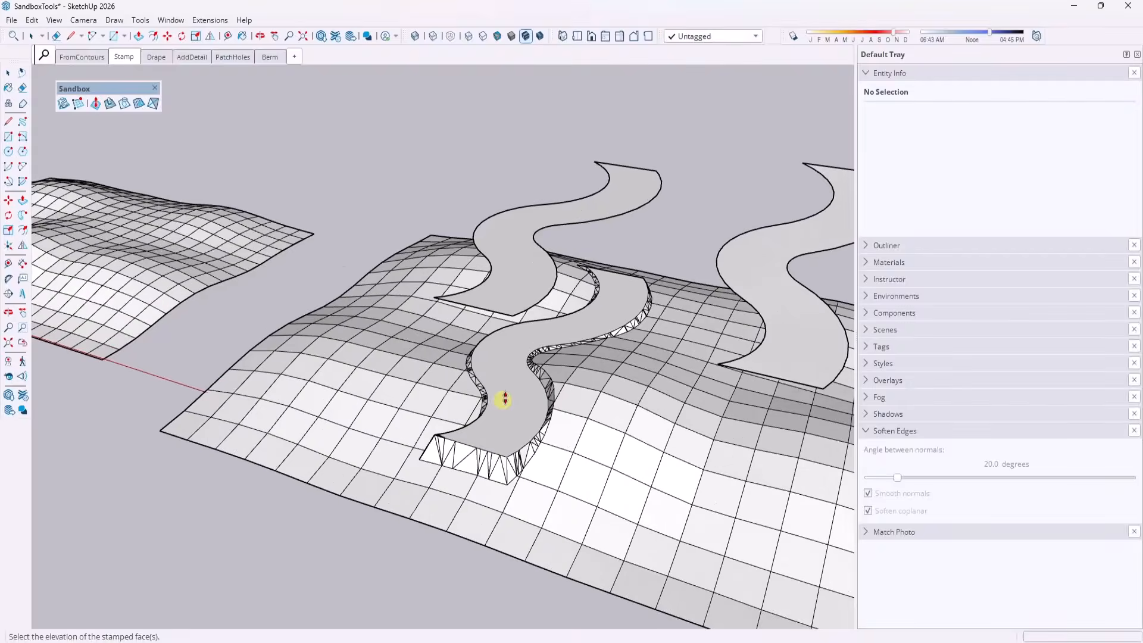
scroll(505, 395, up, 2)
click(516, 399)
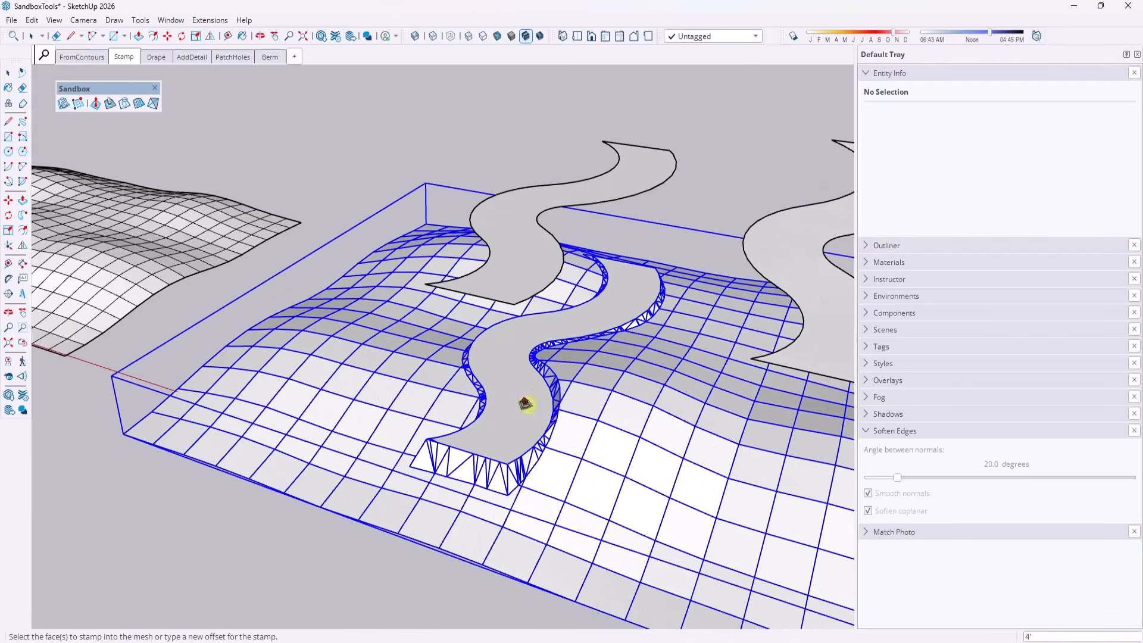
key(space)
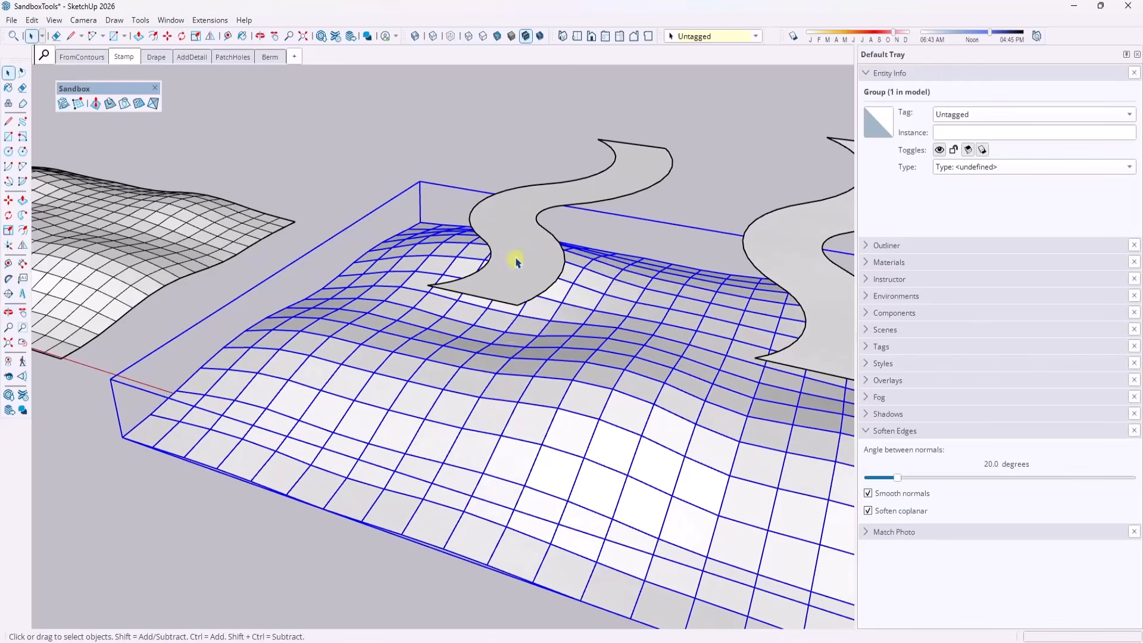
click(500, 249)
click(109, 104)
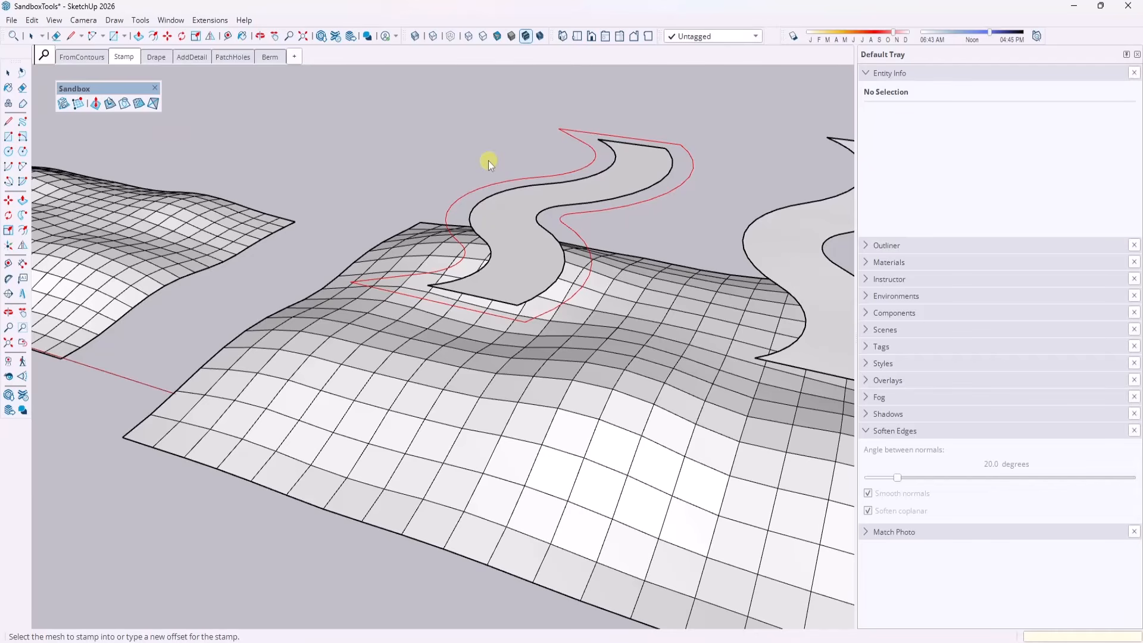
key(space)
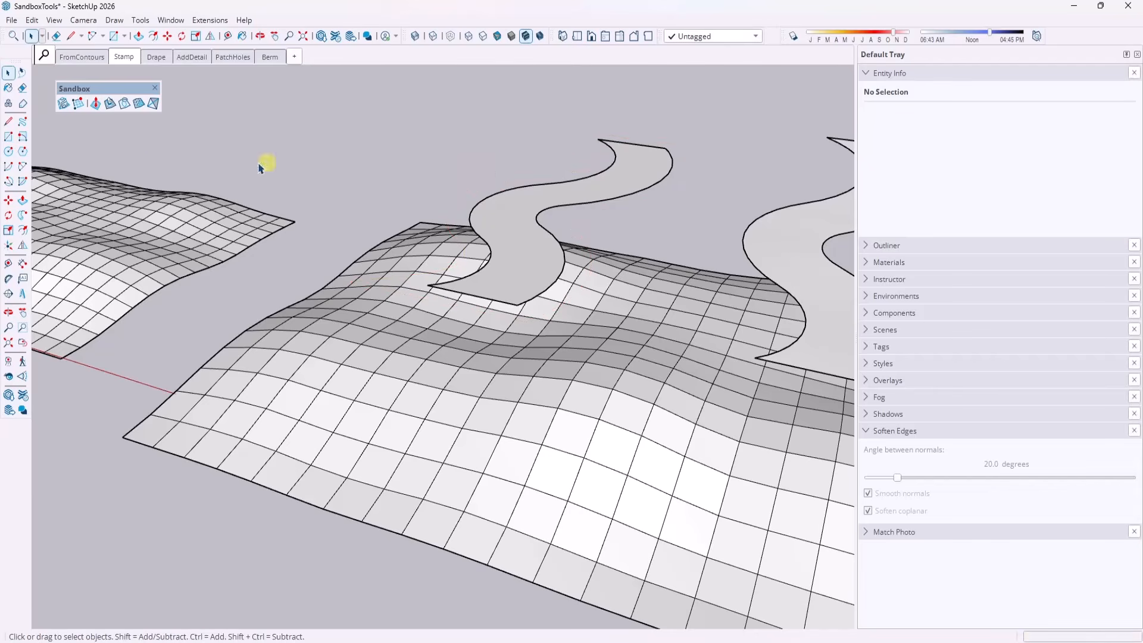
click(109, 103)
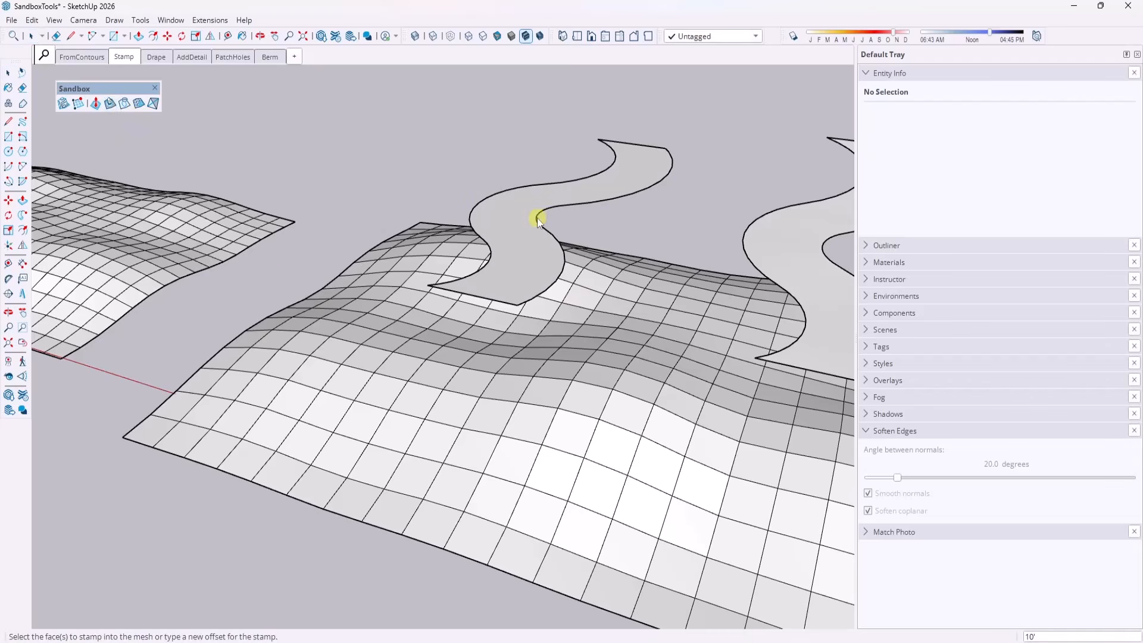
click(519, 222)
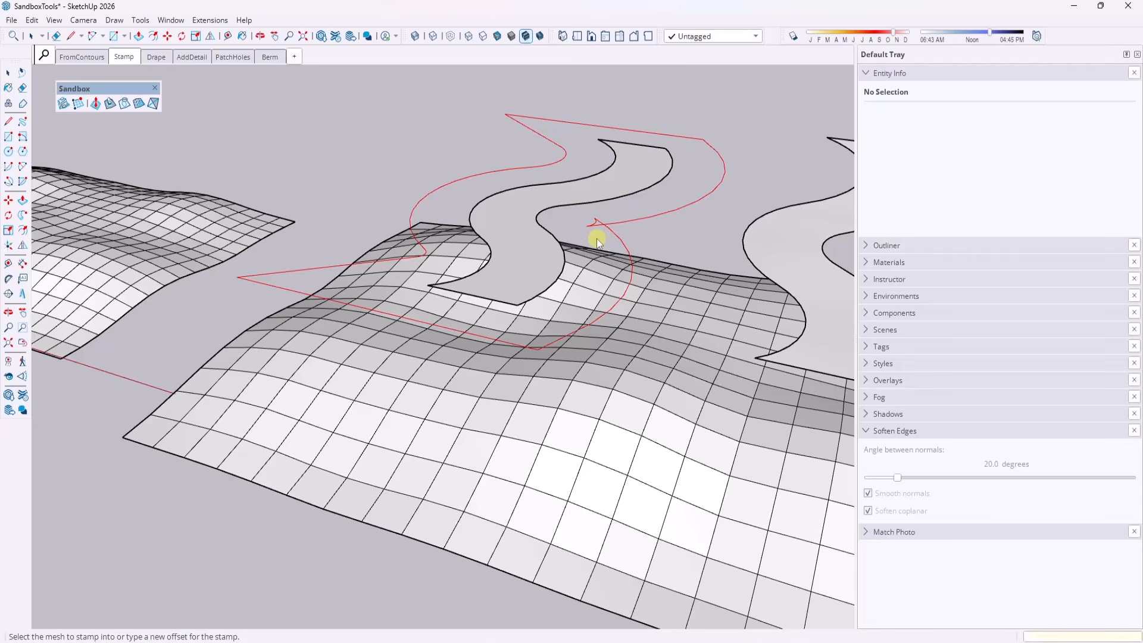
key(space)
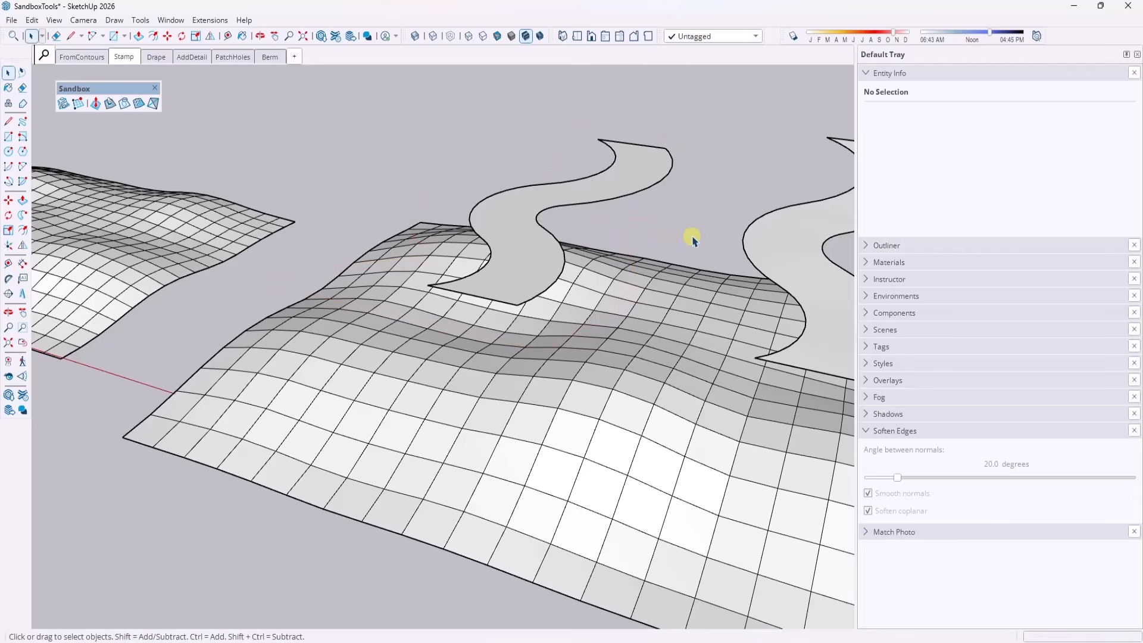
Step: Stamp the left S-shaped face into the terrain mesh with an 8' offset and set the path raised above the surface
click(110, 104)
click(520, 244)
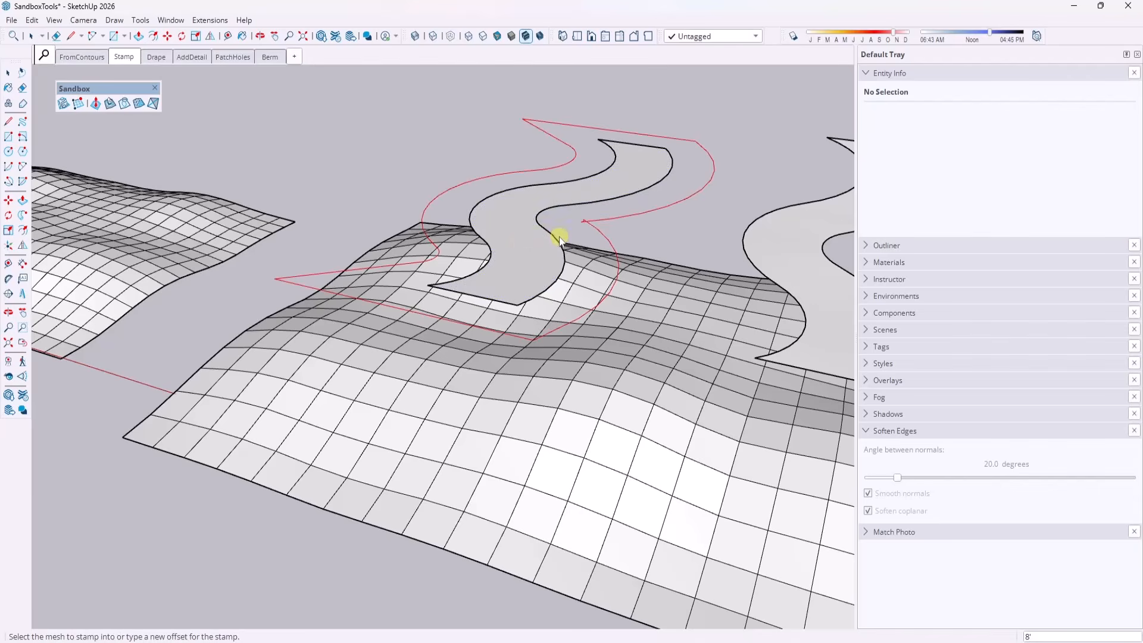
click(621, 302)
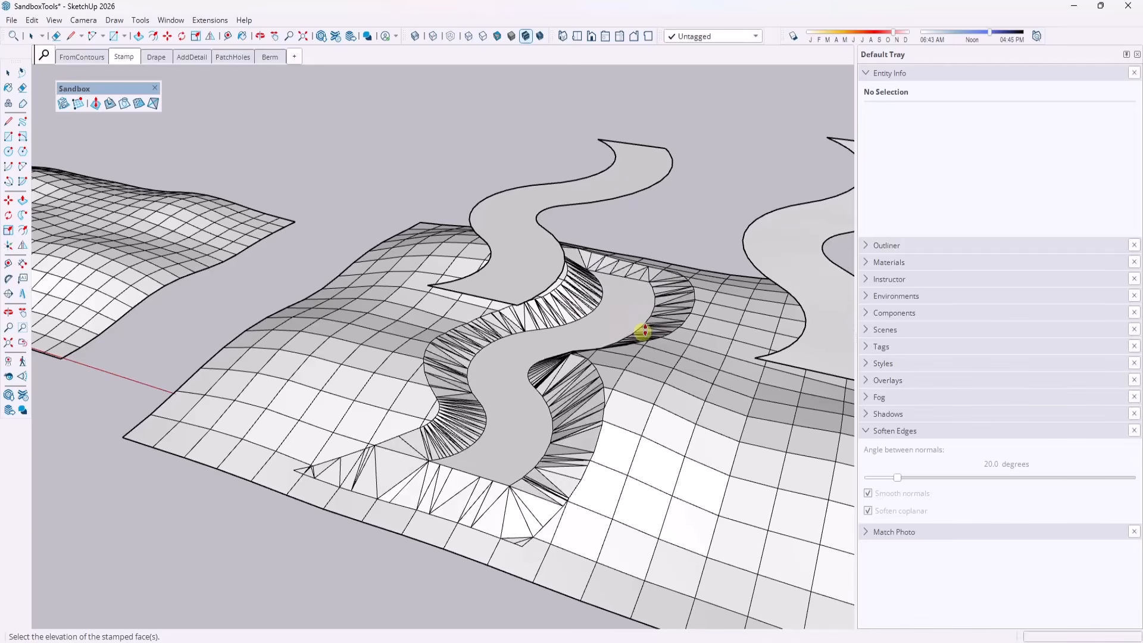
click(530, 314)
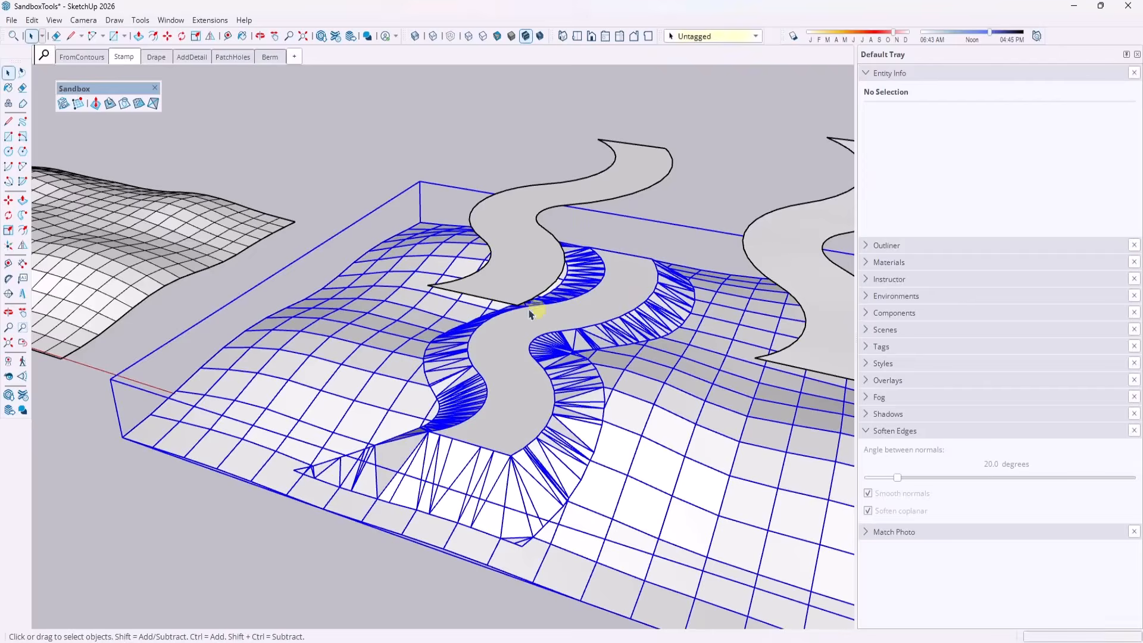
Step: Stamp the sloped right S-shaped group into the terrain mesh beside the first path, entering a 5' offset, and set its elevation
middle_drag(529, 313, 730, 269)
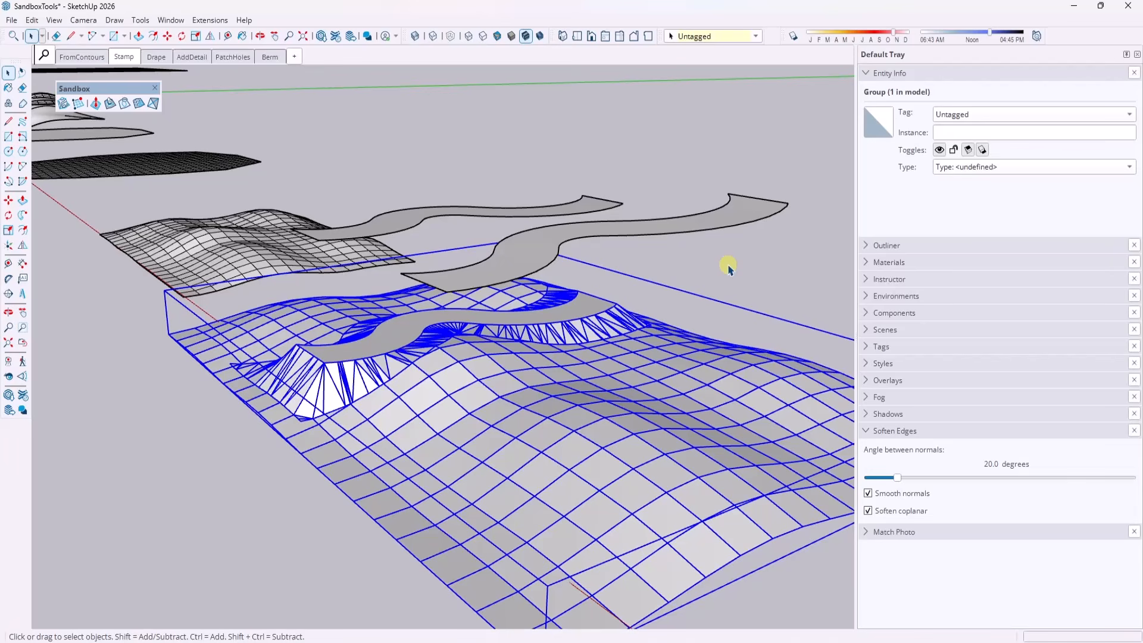
middle_drag(625, 298, 353, 237)
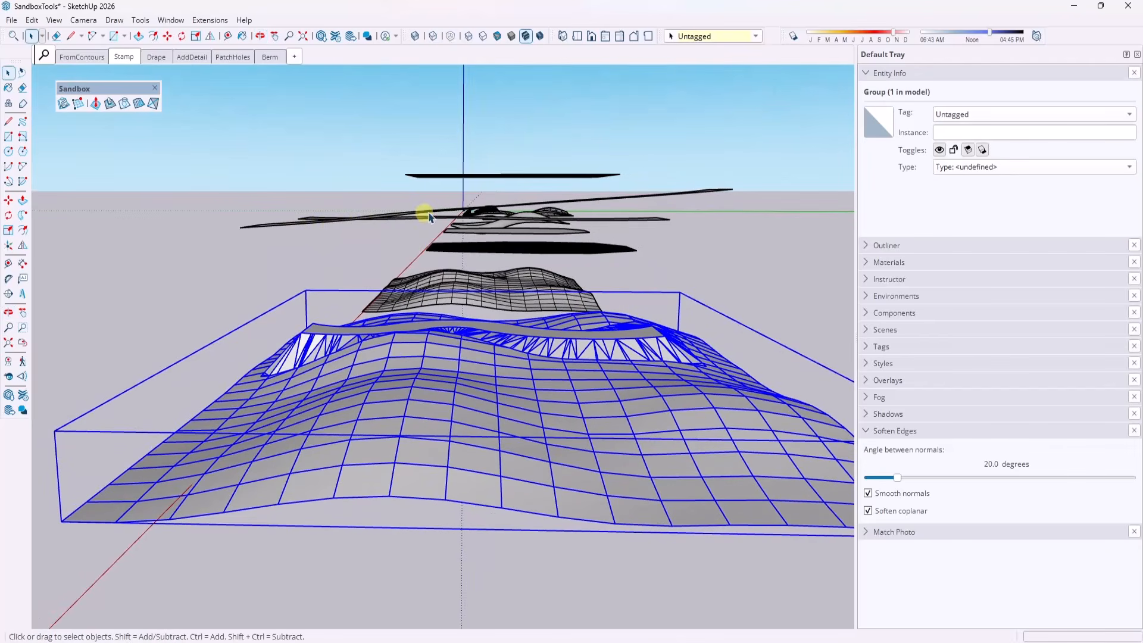
middle_drag(725, 192, 546, 278)
click(531, 250)
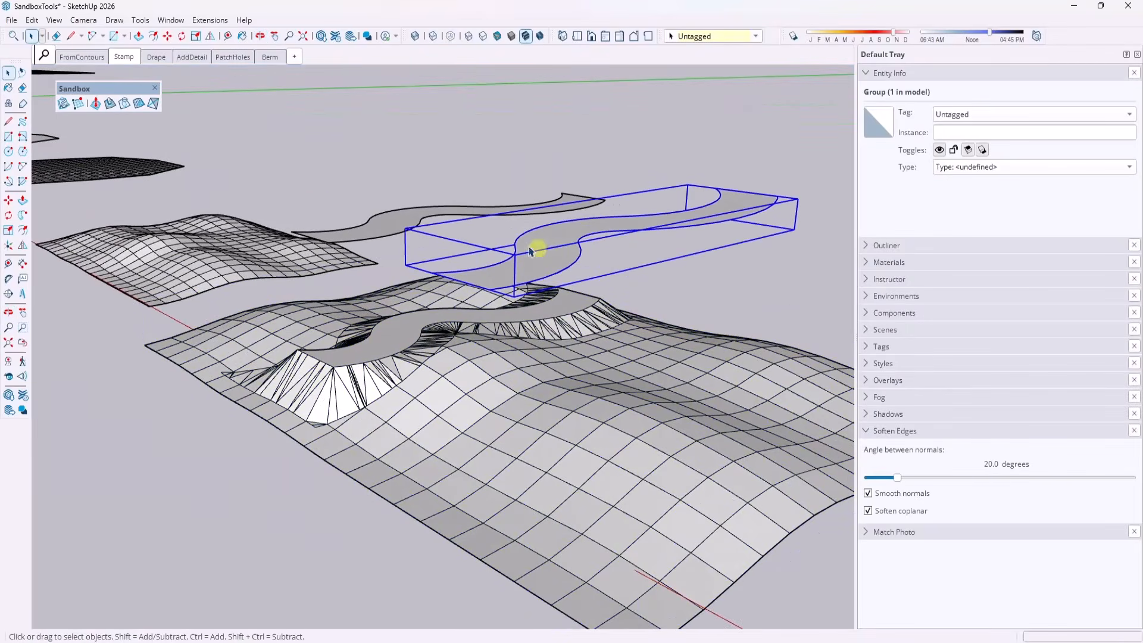
click(110, 105)
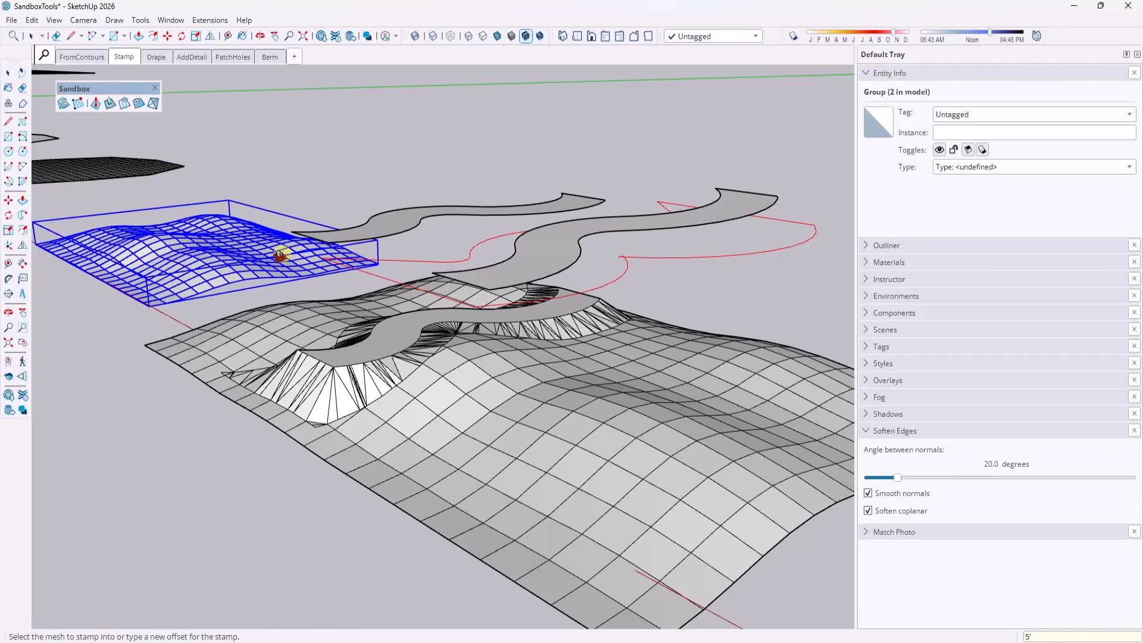
middle_drag(609, 338, 621, 370)
click(615, 425)
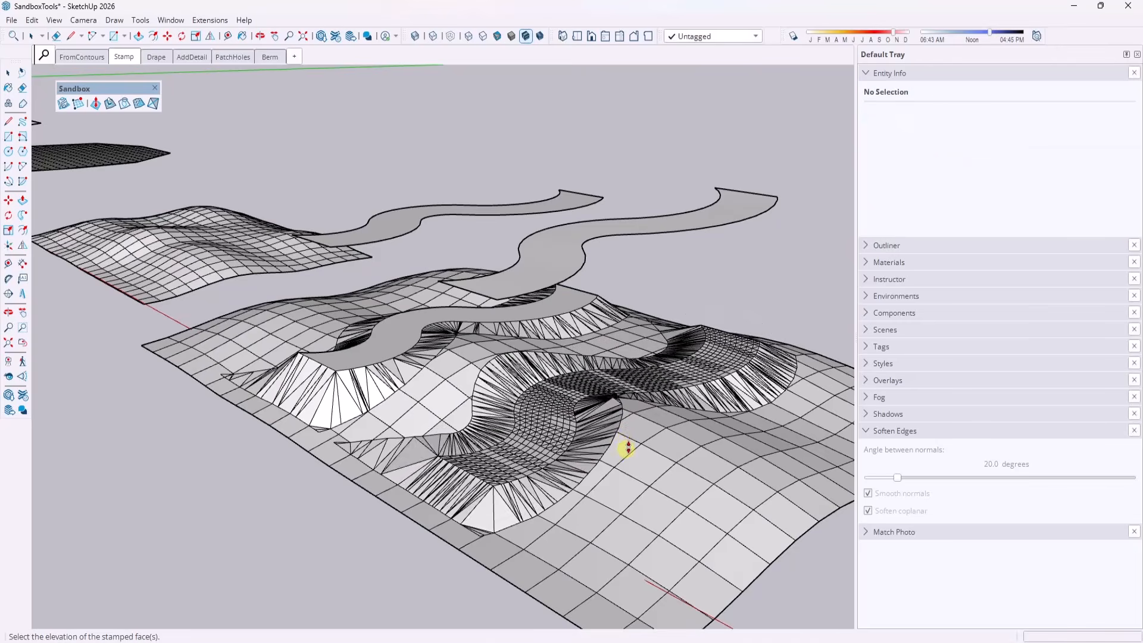
click(626, 446)
Step: Examine both stamped paths against the S-shaped shapes above them from low and raised viewpoints
middle_drag(627, 446, 494, 411)
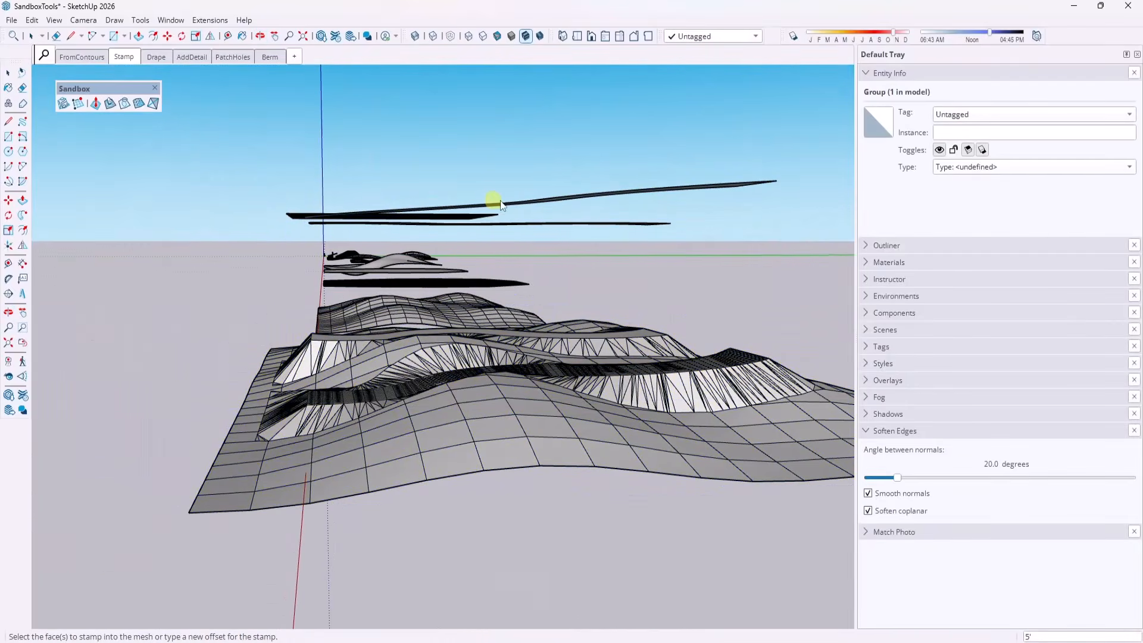
key(space)
middle_drag(664, 194, 662, 214)
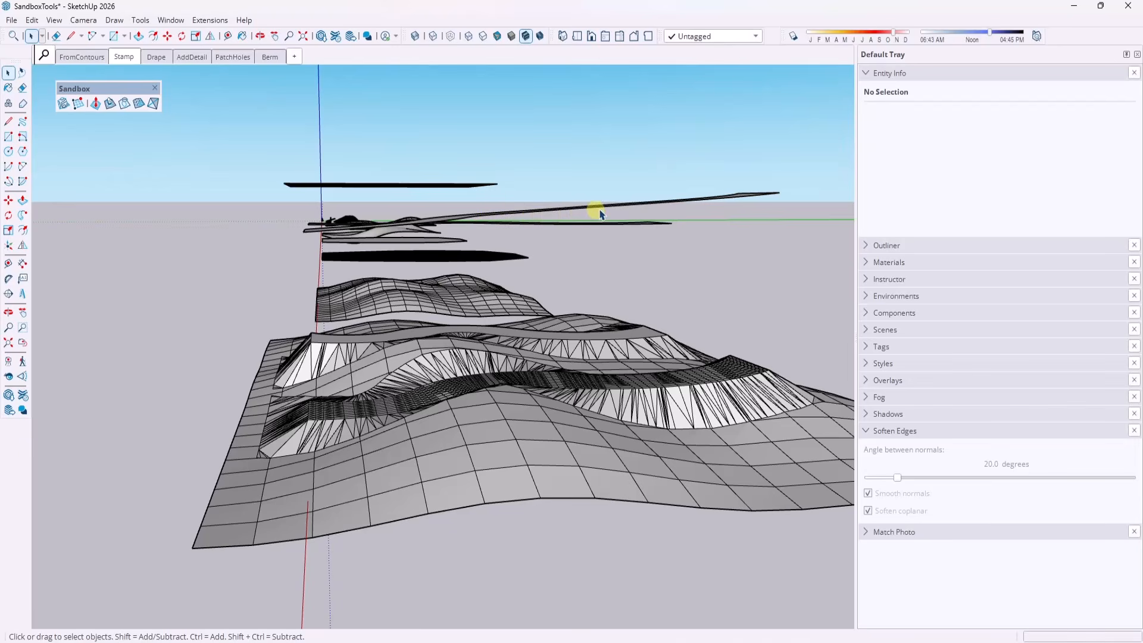
middle_drag(549, 200, 446, 203)
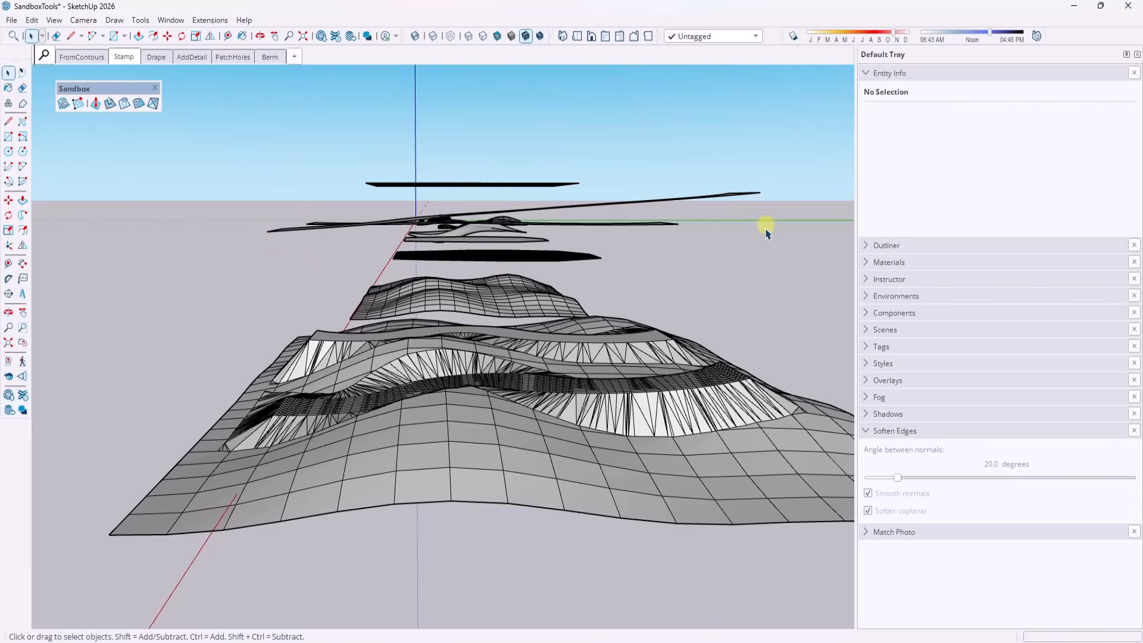
middle_drag(276, 416, 408, 413)
middle_drag(547, 416, 722, 383)
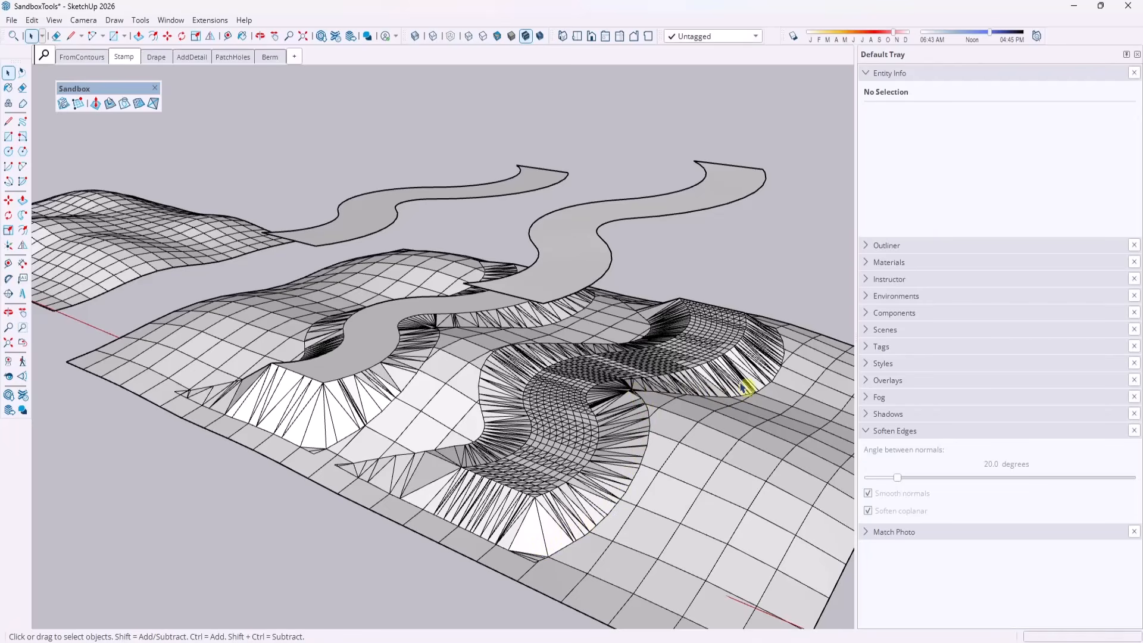
mouse_move(554, 439)
middle_down()
mouse_move(627, 441)
mouse_move(551, 434)
middle_up()
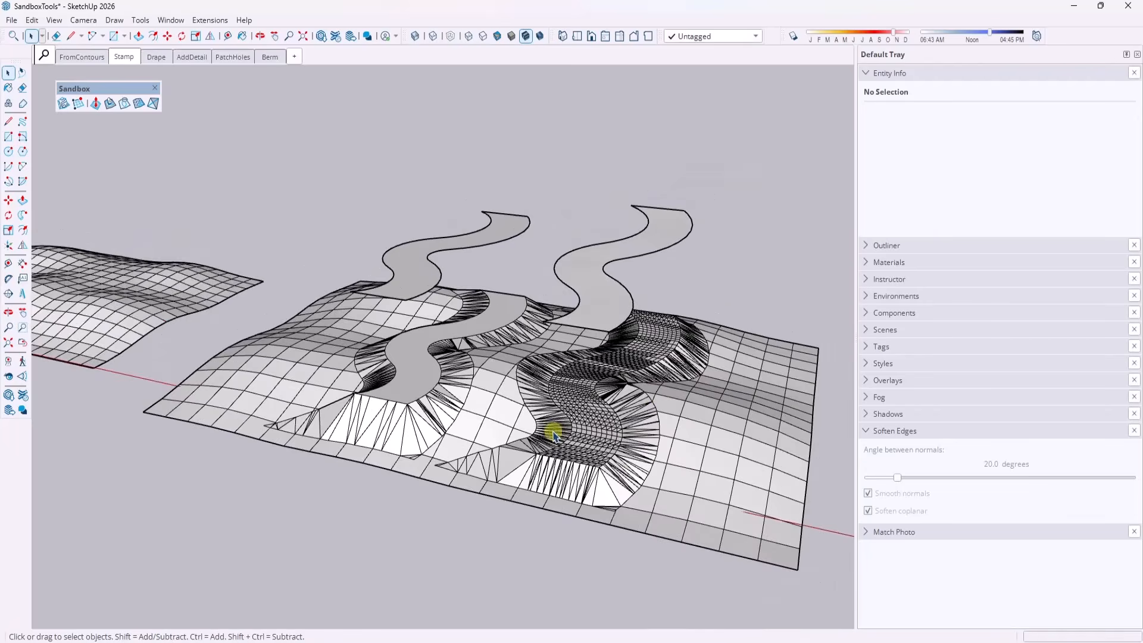
Step: Soften the stamped terrain group's edges to 47.9 degrees with smooth normals and soften coplanar enabled
click(603, 400)
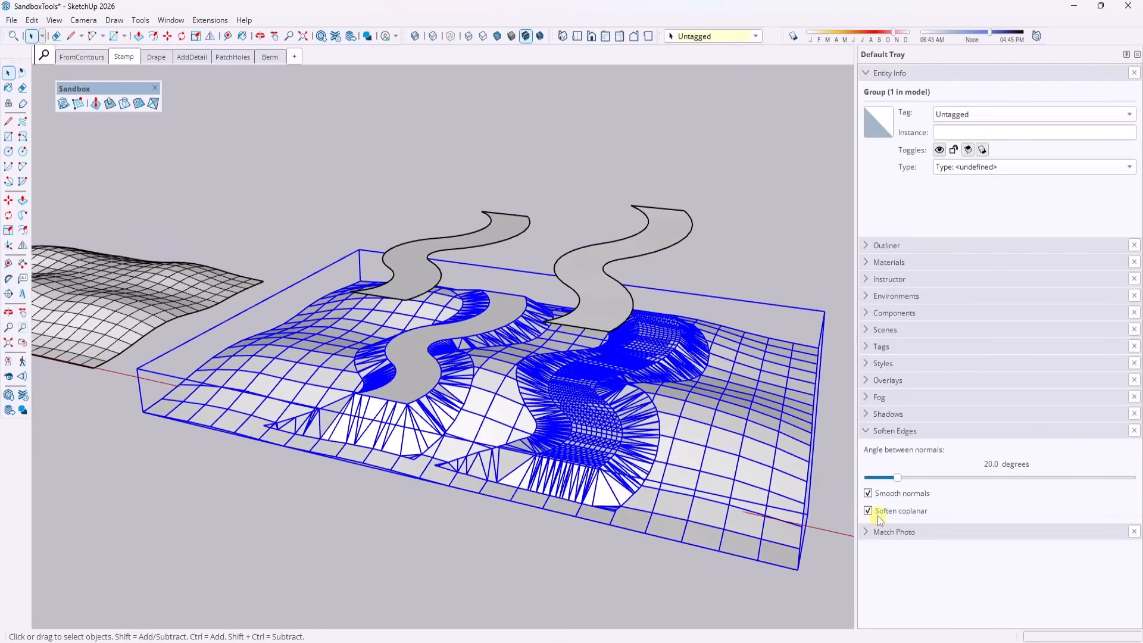
click(868, 511)
click(868, 510)
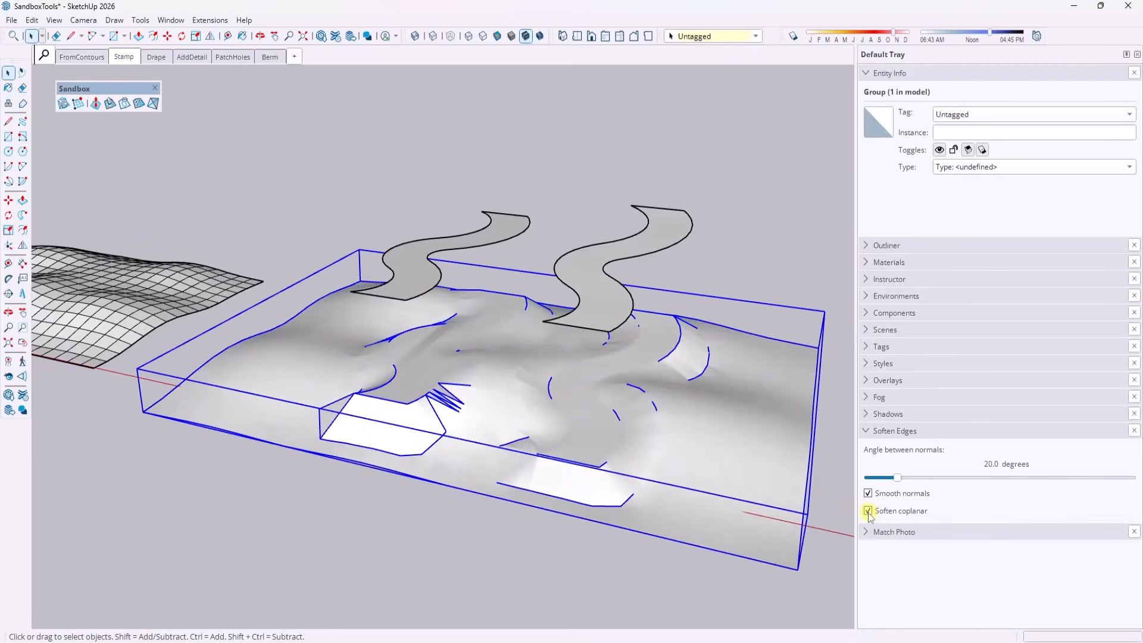
drag(898, 478, 939, 481)
middle_drag(583, 439, 522, 412)
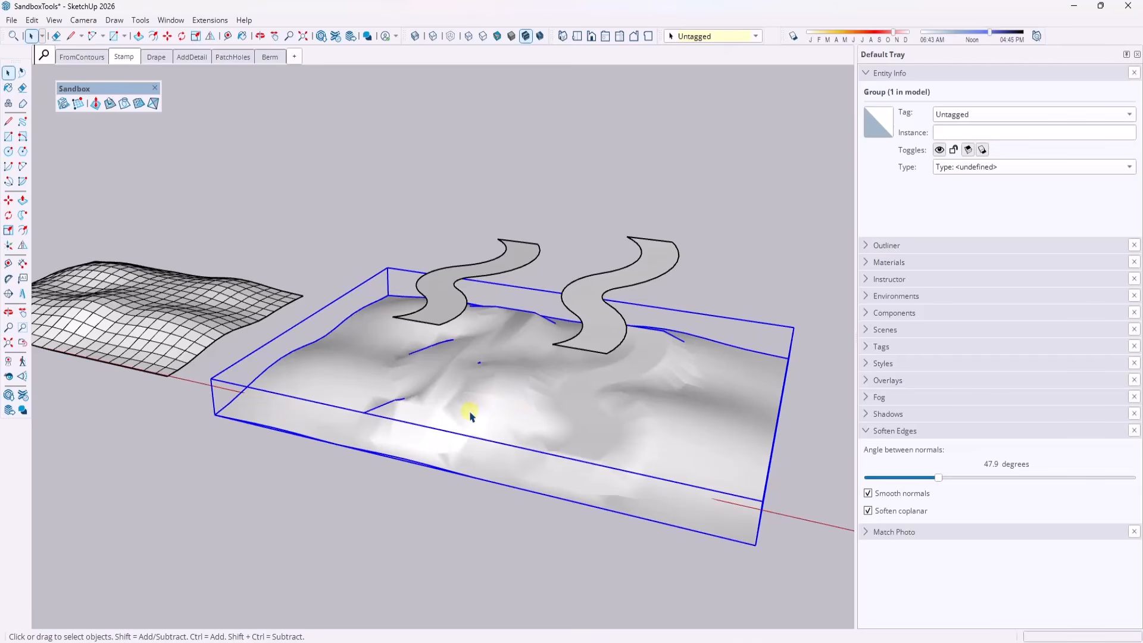
Step: Open the softened terrain group, select its surface to inspect how the stamped areas merge, and close the group
scroll(605, 409, up, 2)
double_click(596, 421)
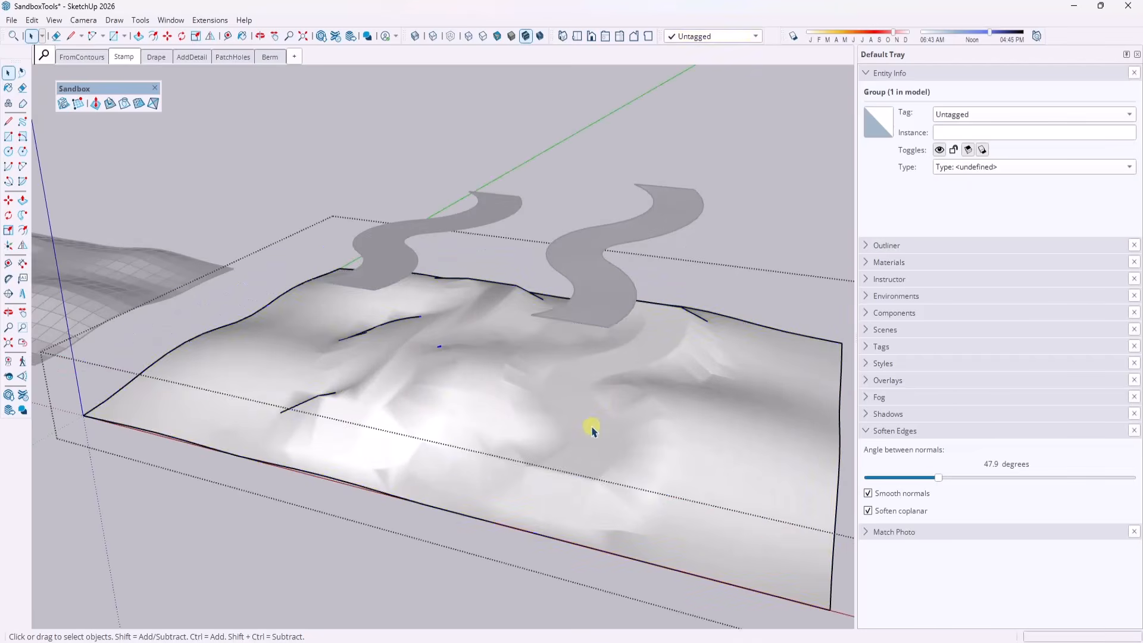
click(591, 429)
scroll(605, 417, up, 2)
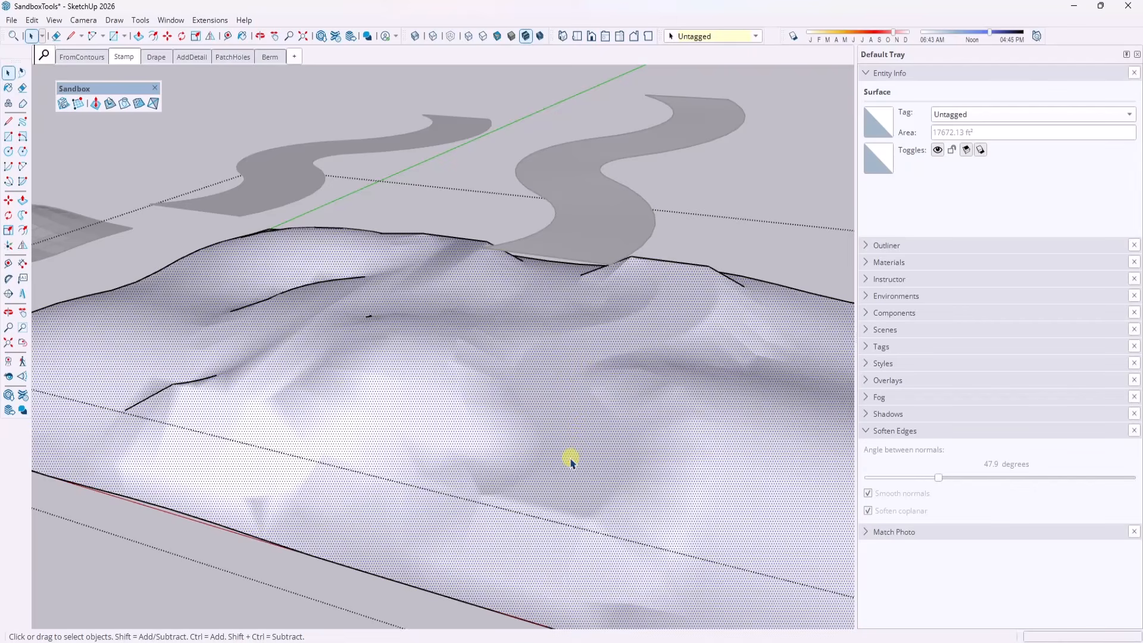
scroll(592, 399, down, 4)
click(771, 176)
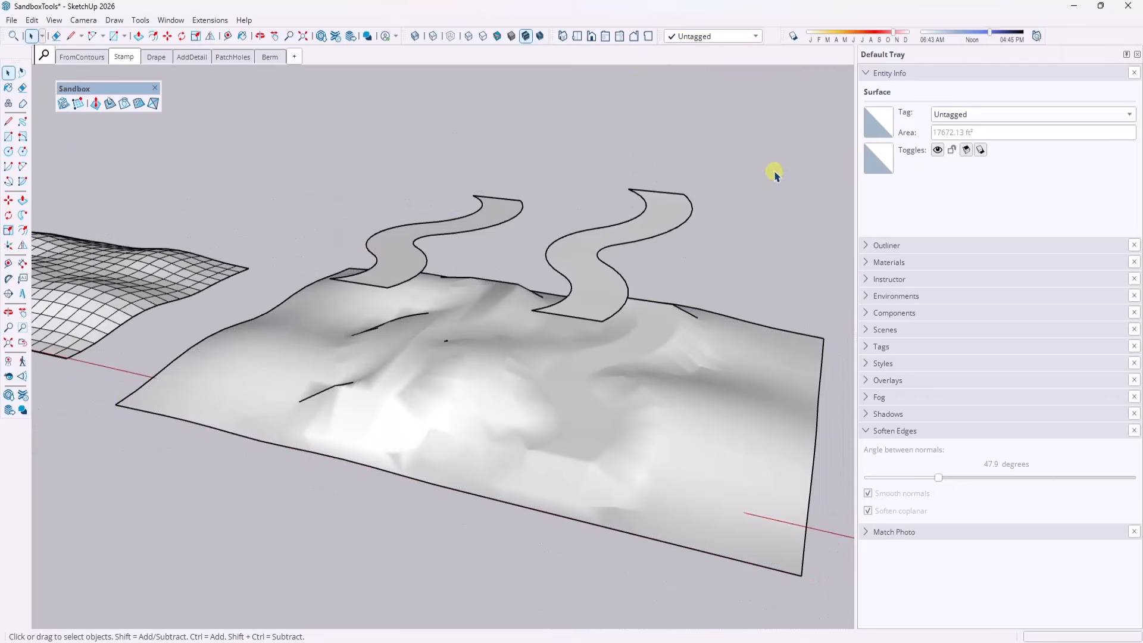
Step: In the Drape scene, drape the flat square face onto the terrain group beneath it and inspect the resulting region
click(157, 60)
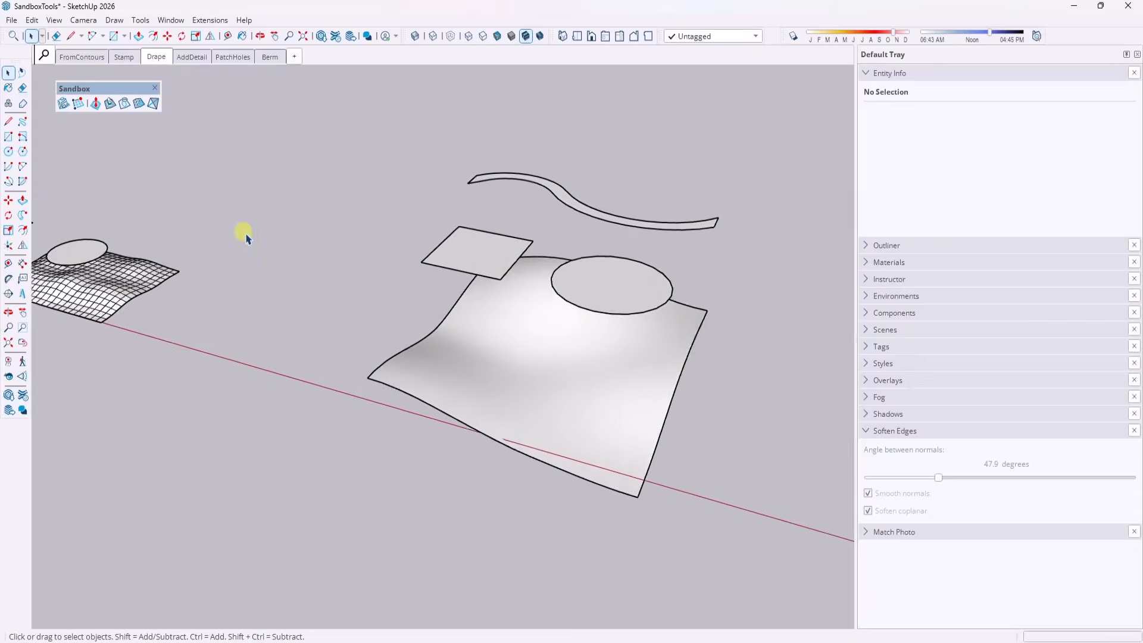
scroll(196, 253, up, 2)
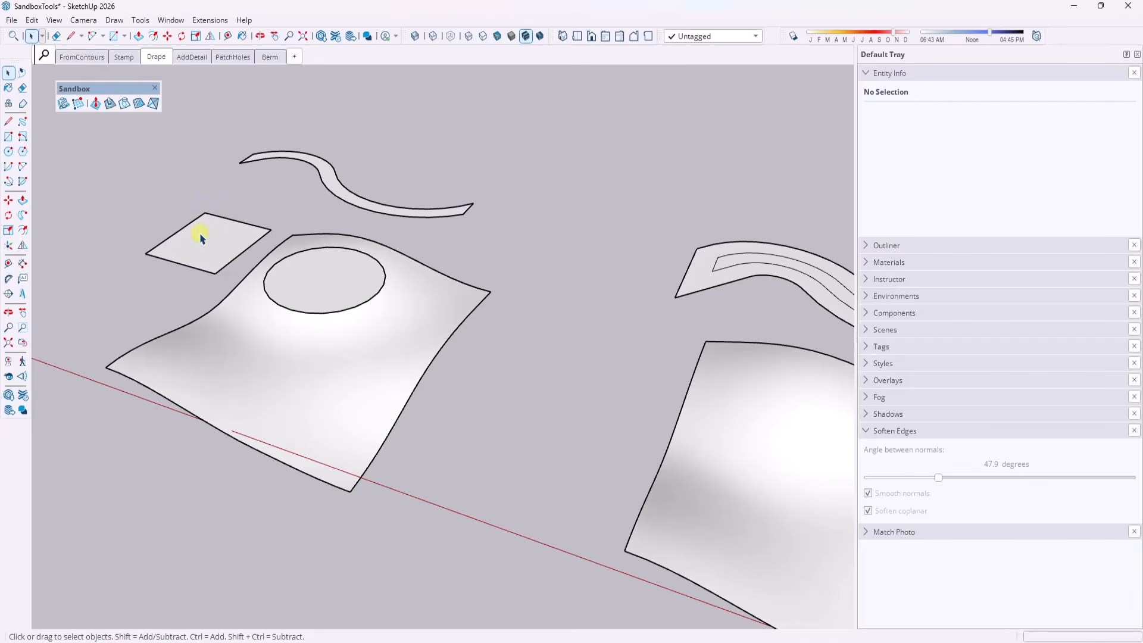
click(200, 238)
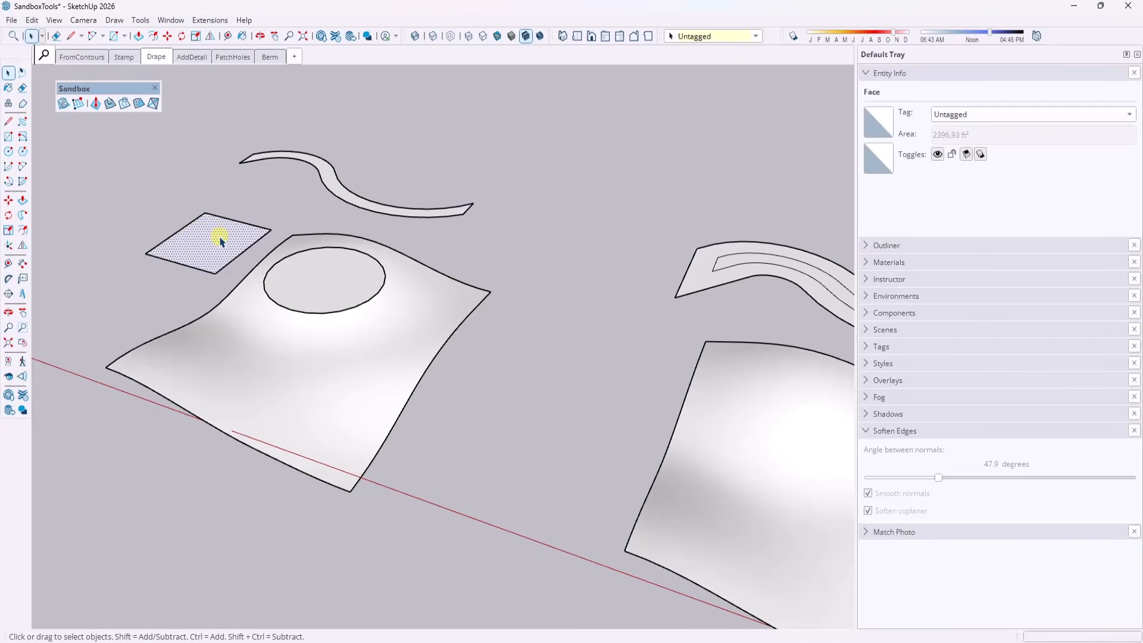
click(127, 103)
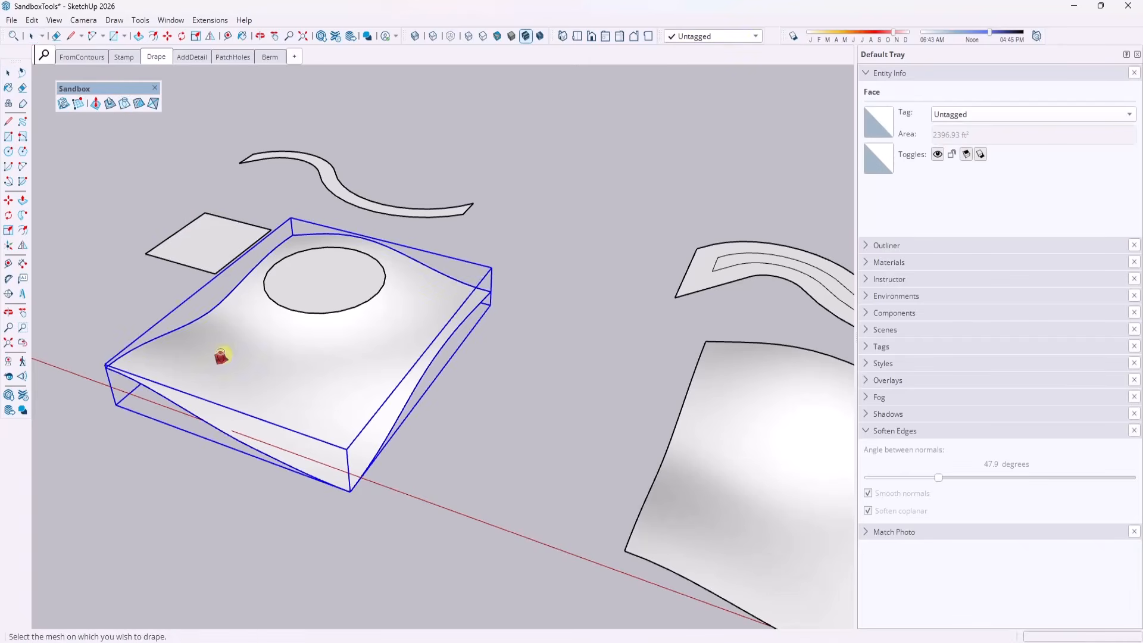
click(300, 368)
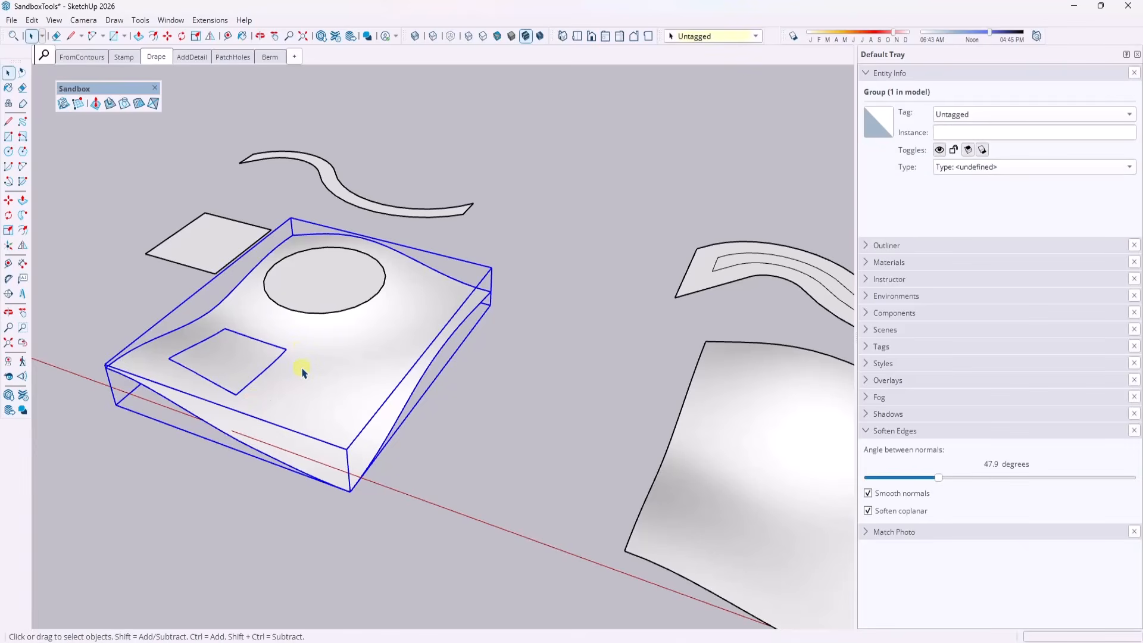
scroll(233, 363, up, 3)
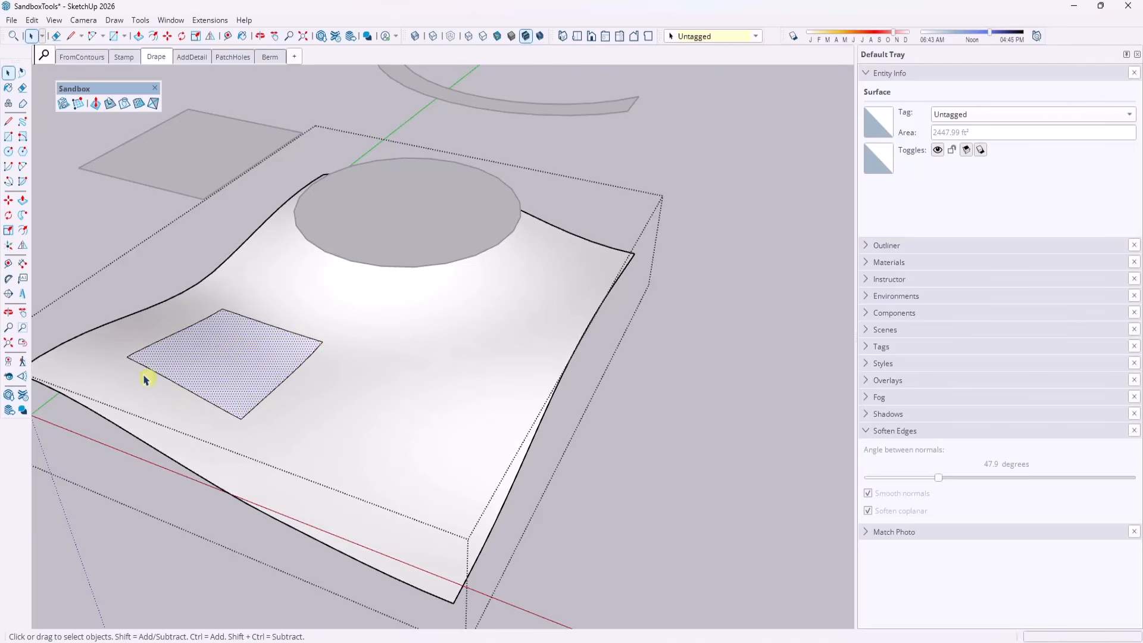
click(655, 395)
Step: Drape the circular face onto the same terrain group
scroll(398, 351, down, 2)
click(403, 253)
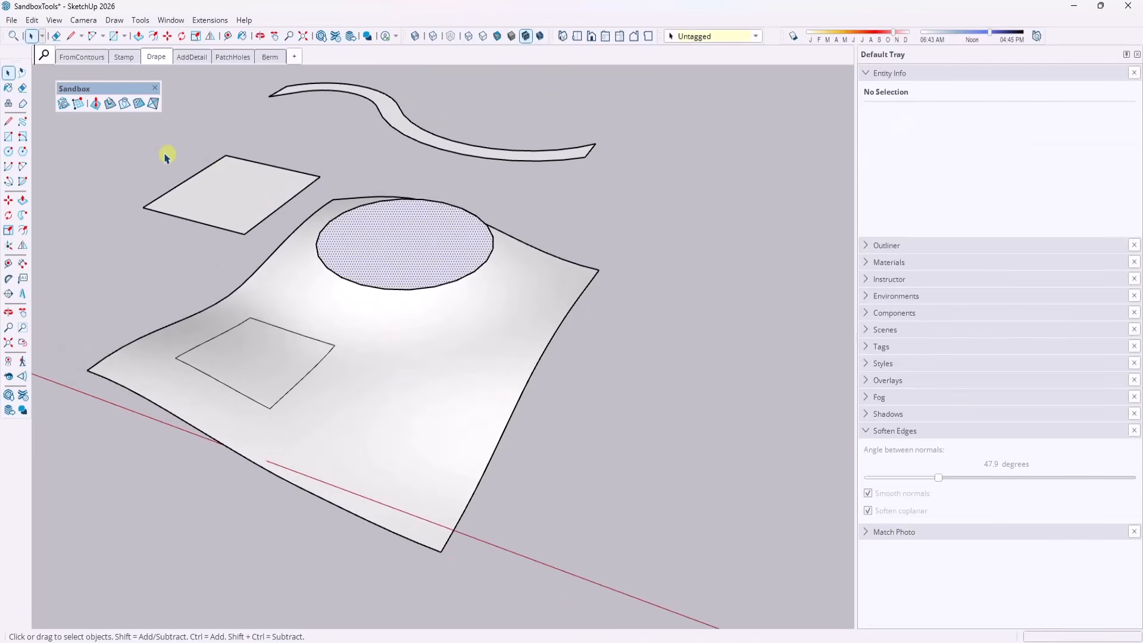
click(124, 104)
click(341, 408)
Step: Drape the narrow S-shaped strip onto the terrain group that holds the draped square and circle
click(457, 156)
click(458, 151)
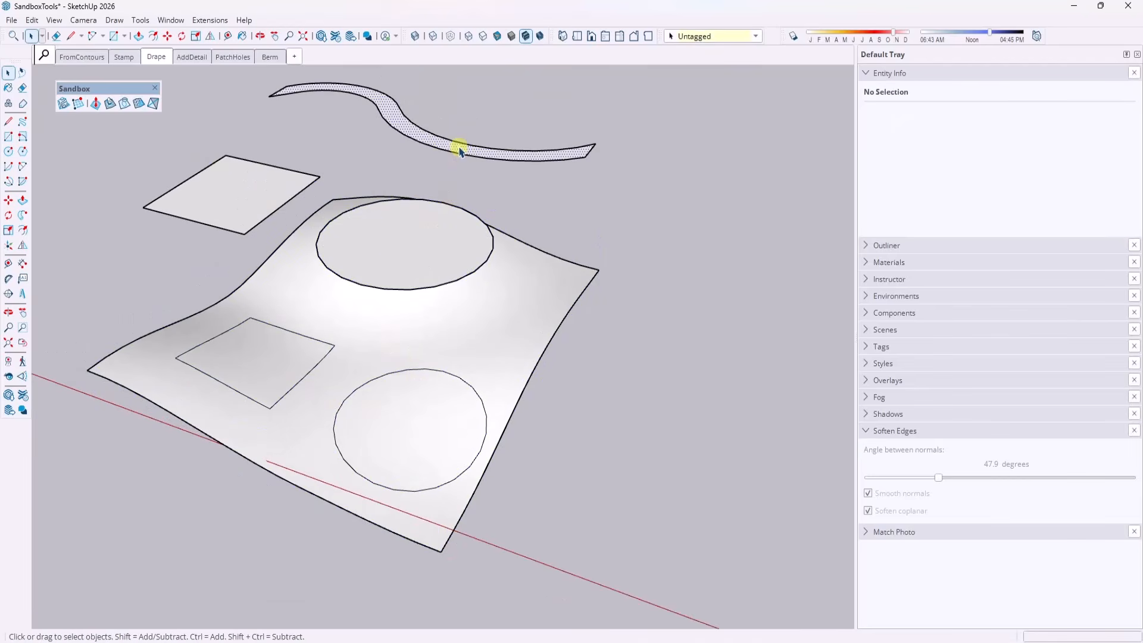
click(124, 103)
click(452, 332)
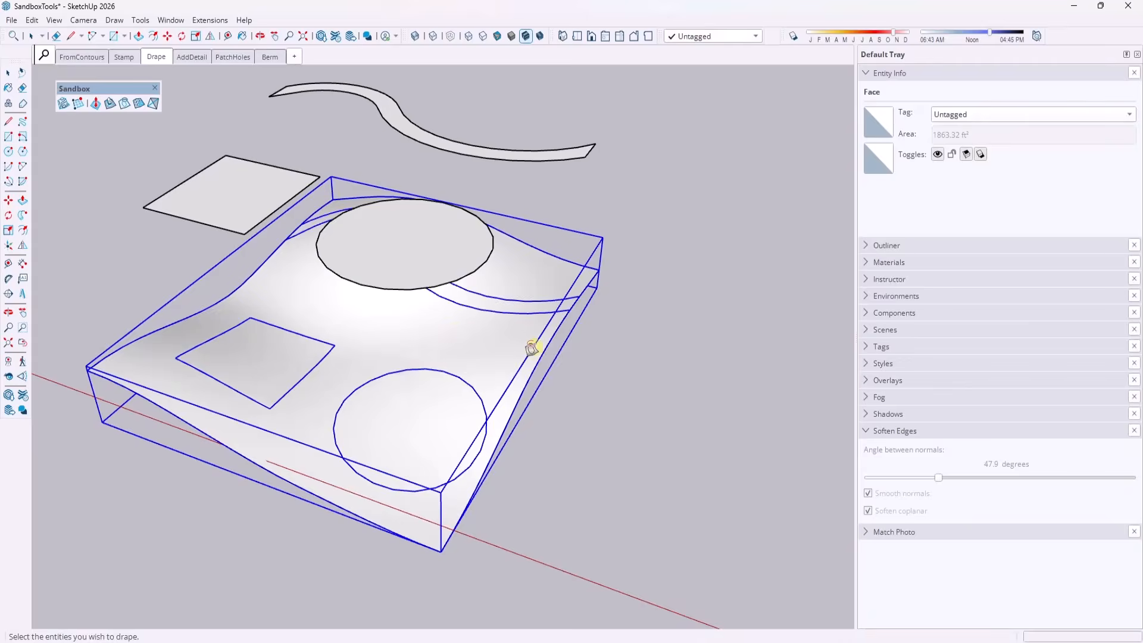
middle_drag(530, 345, 414, 406)
scroll(413, 406, up, 2)
key(space)
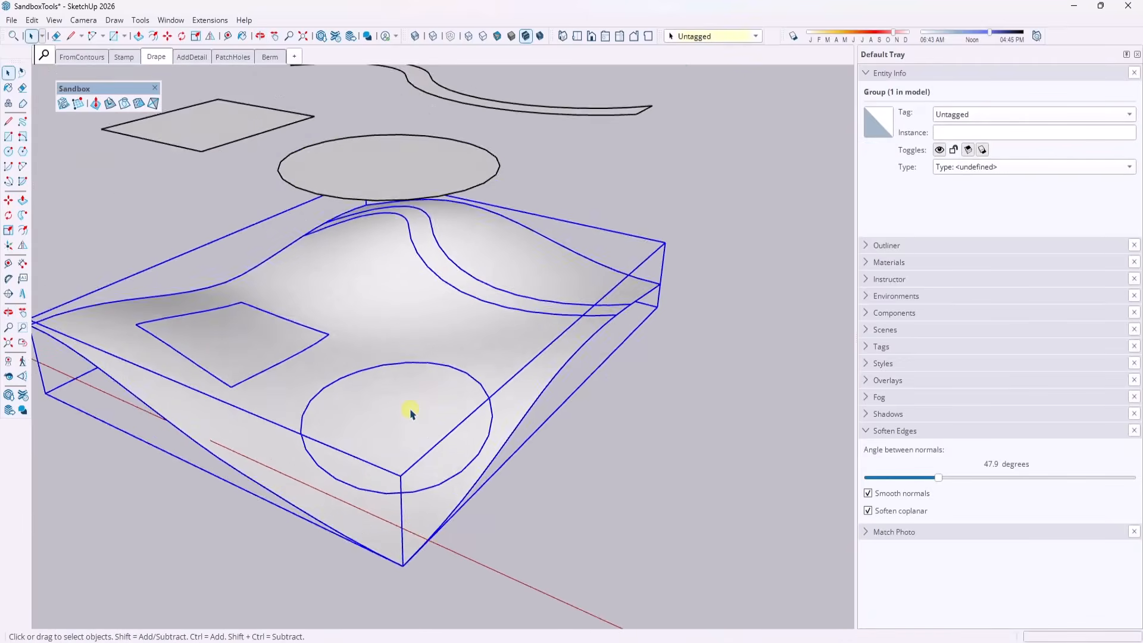
Step: Open the draped terrain group and paint its square region with a dark brown material from the Ground library
double_click(410, 412)
click(394, 416)
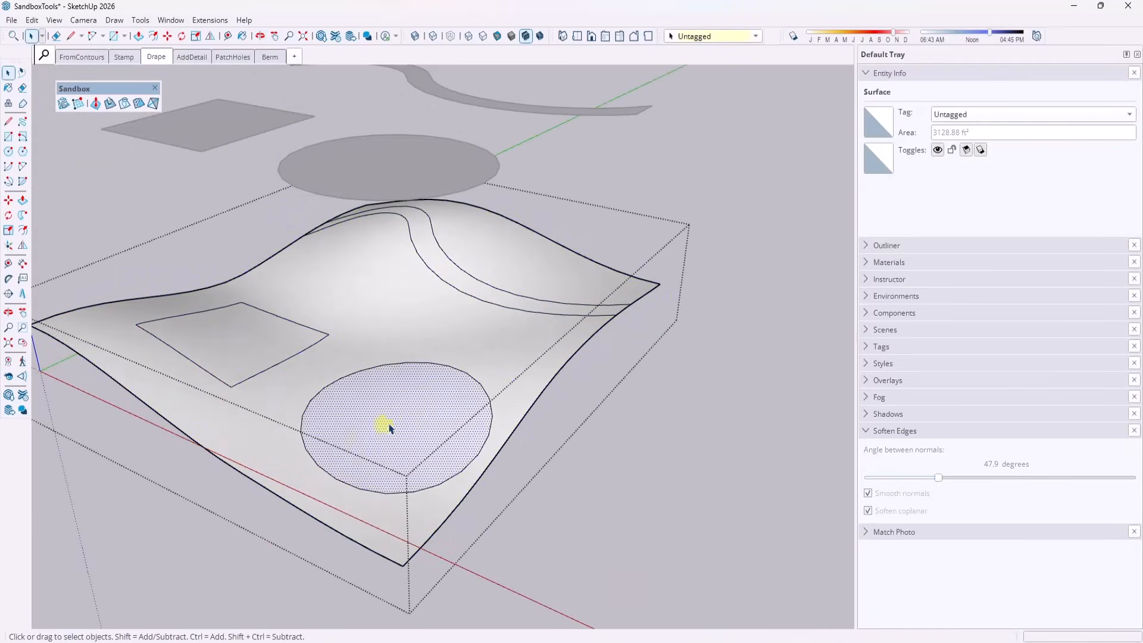
click(866, 262)
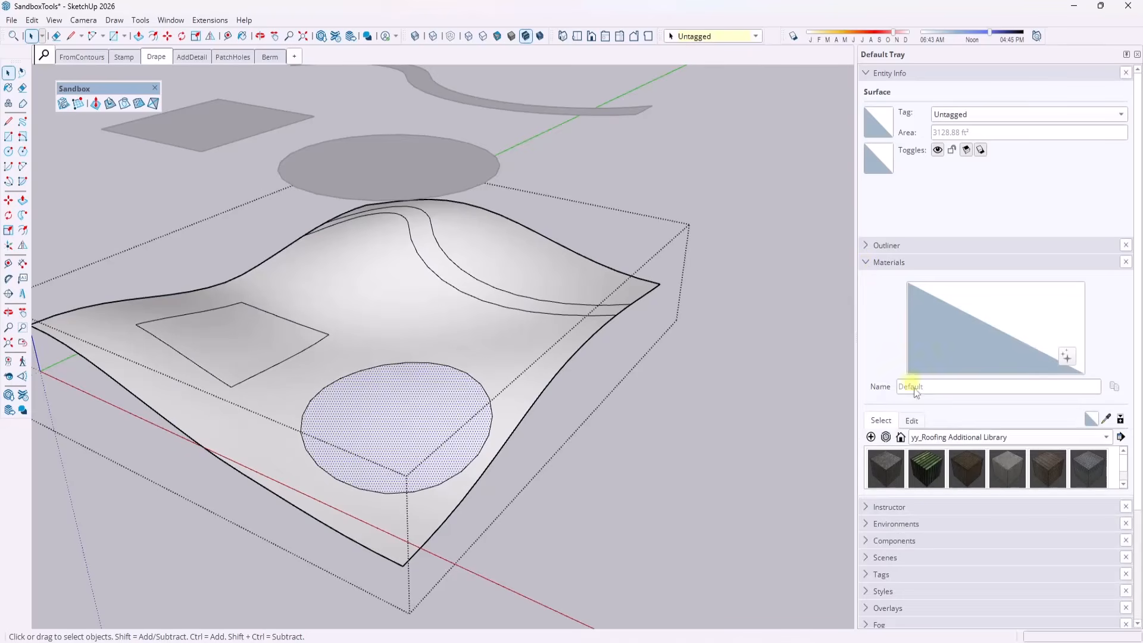
click(955, 443)
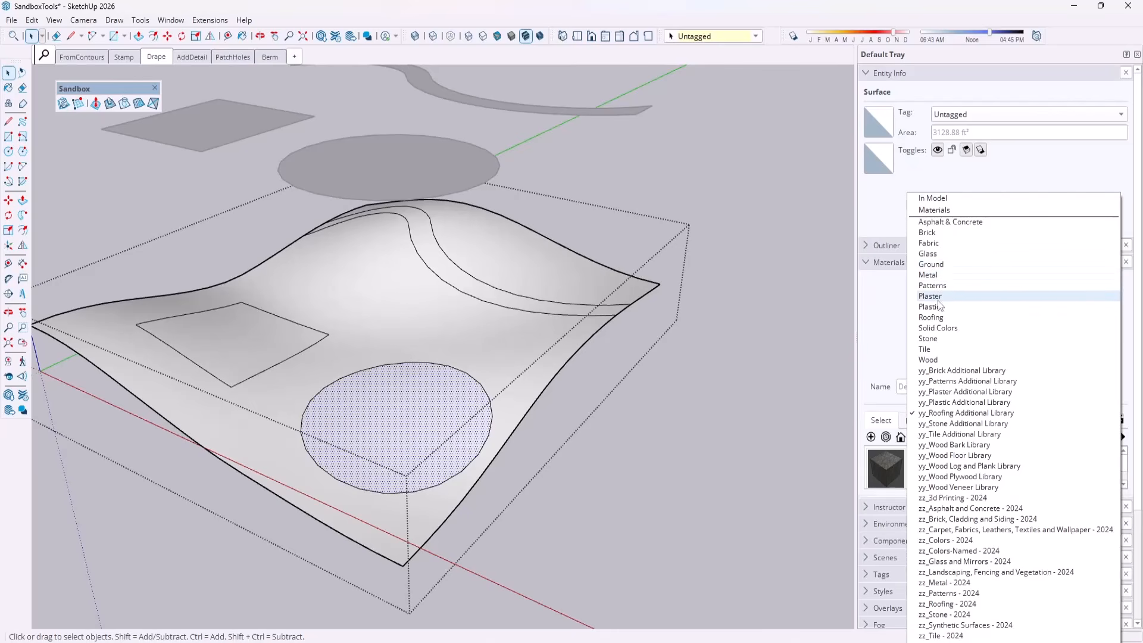
click(932, 265)
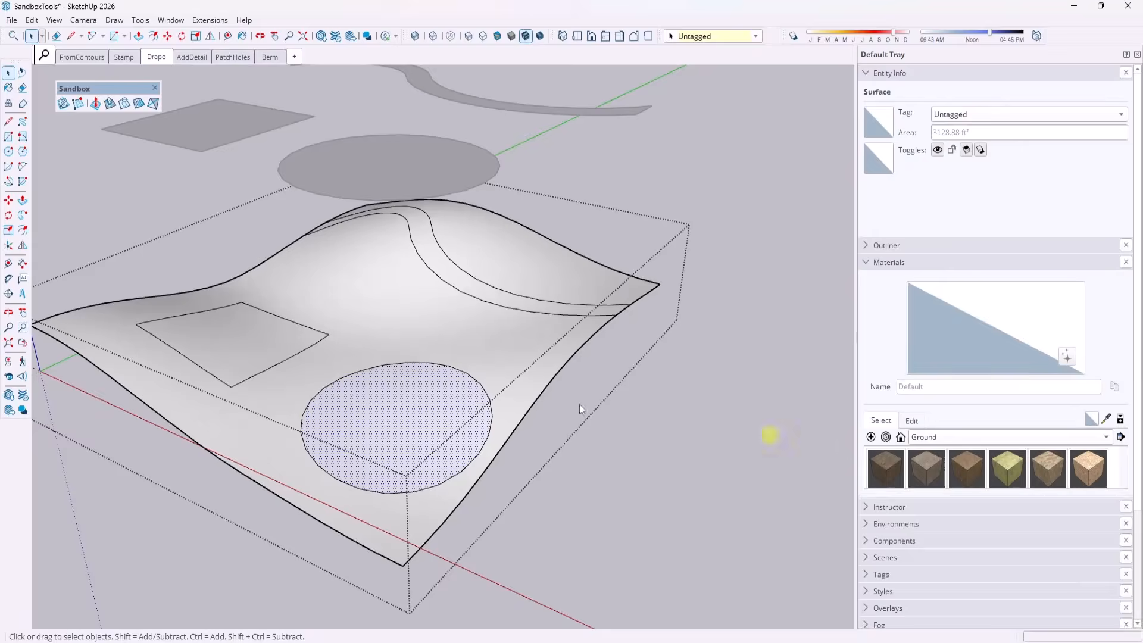
click(886, 469)
click(269, 333)
Step: Paint the large terrain surface in front of the strip with Soil_04_1K and the draped S-shaped strip with Soil_13_1K
click(1006, 470)
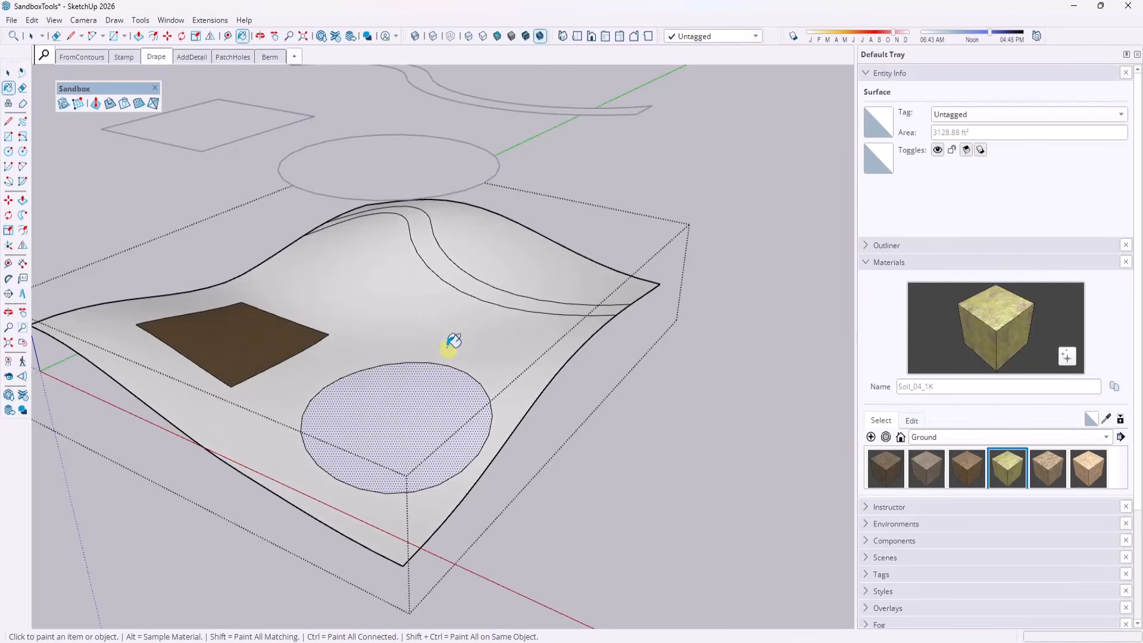
click(452, 341)
click(1048, 469)
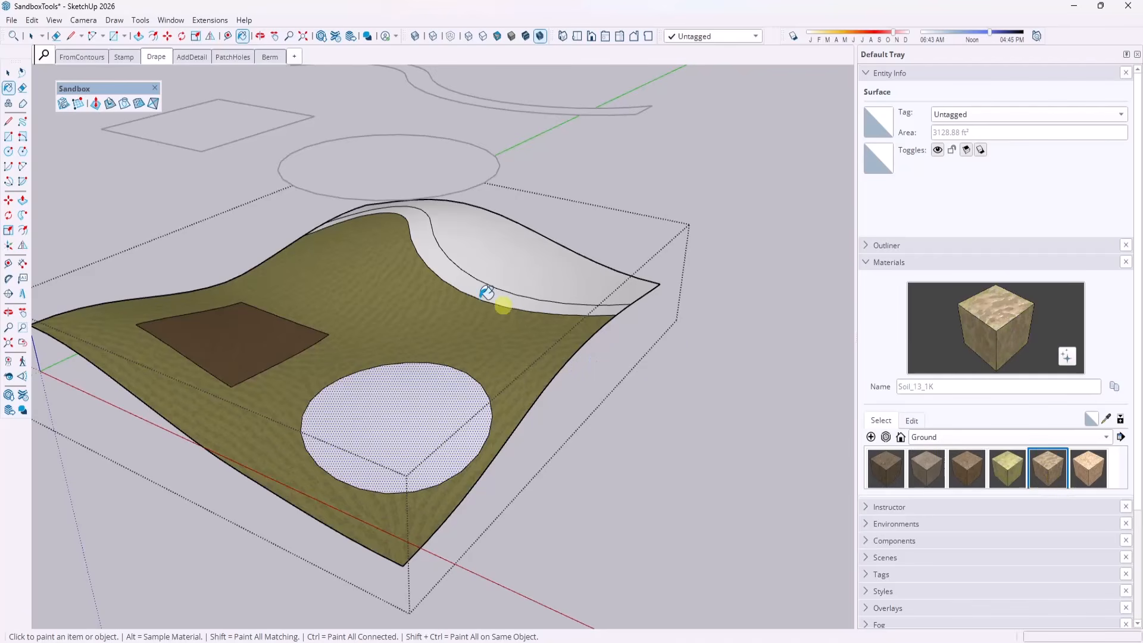
click(454, 279)
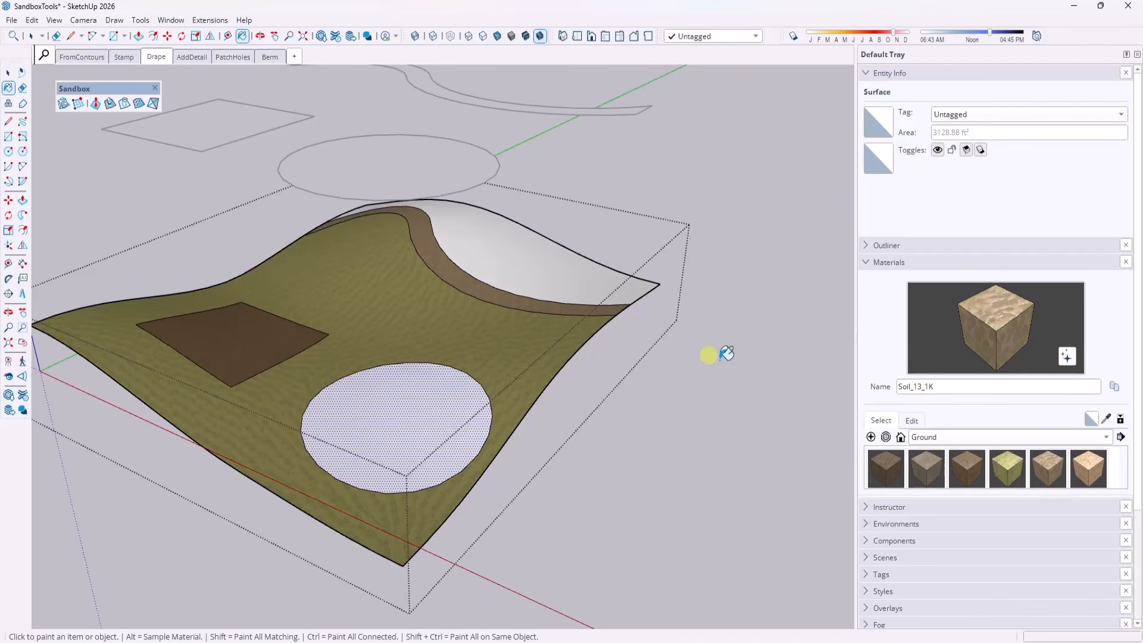
Step: Paint the terrain surface behind the S-shaped strip with Gravel_01_1K and close the terrain group
click(523, 237)
key(space)
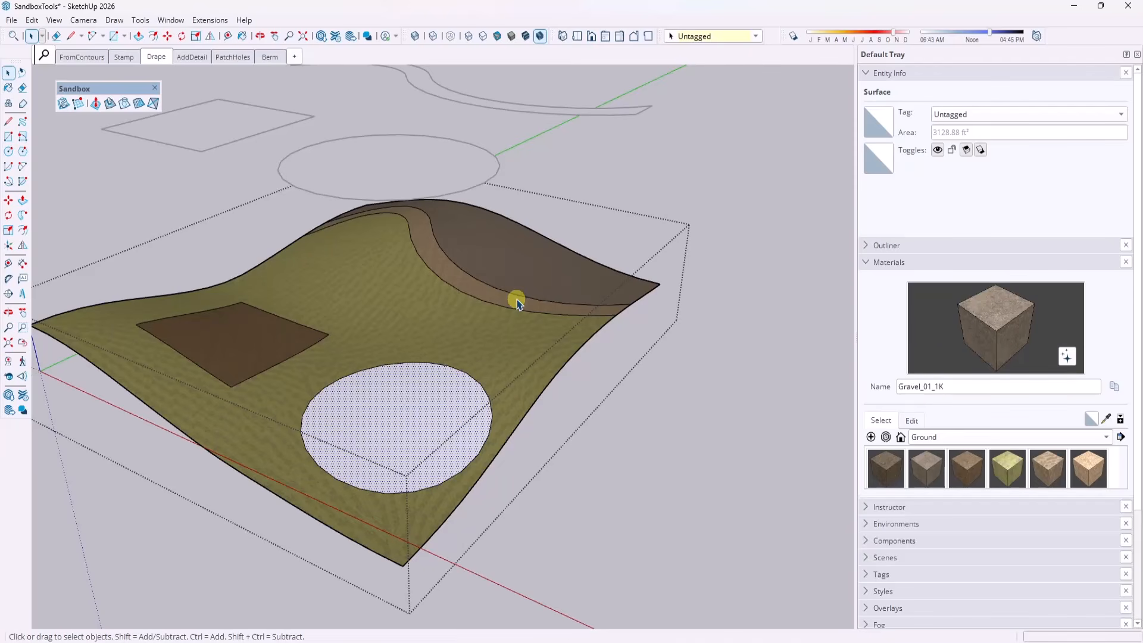
click(658, 189)
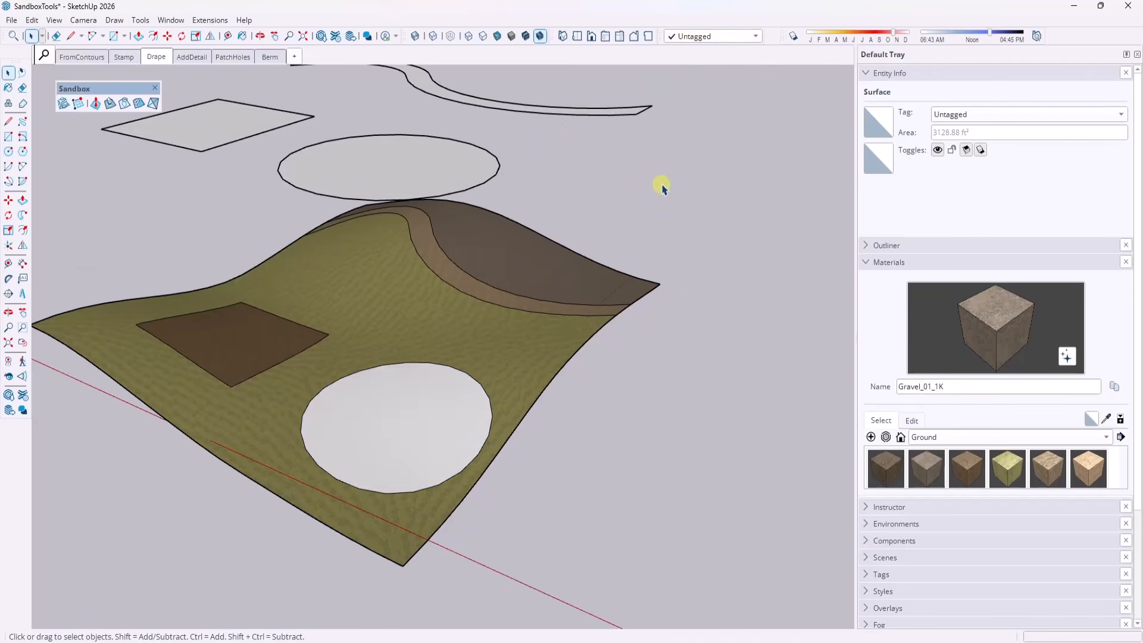
Step: Drape the sloped right S-shaped group onto the softened stamped terrain, and open the terrain to select the draped path
scroll(653, 203, down, 10)
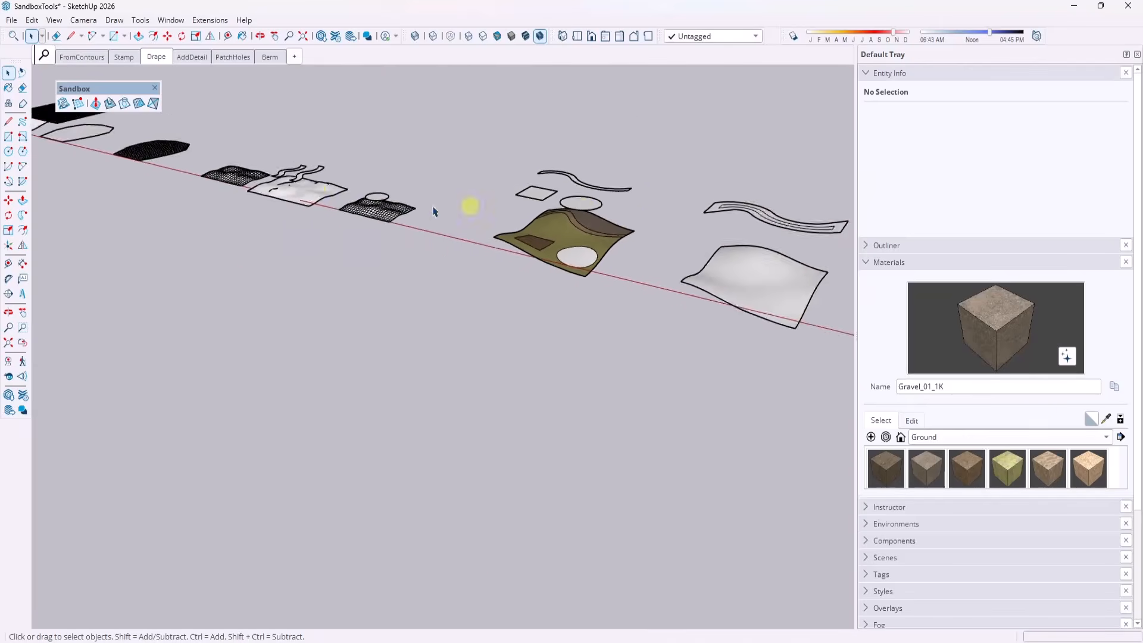
scroll(271, 168, up, 6)
scroll(416, 154, up, 3)
click(613, 179)
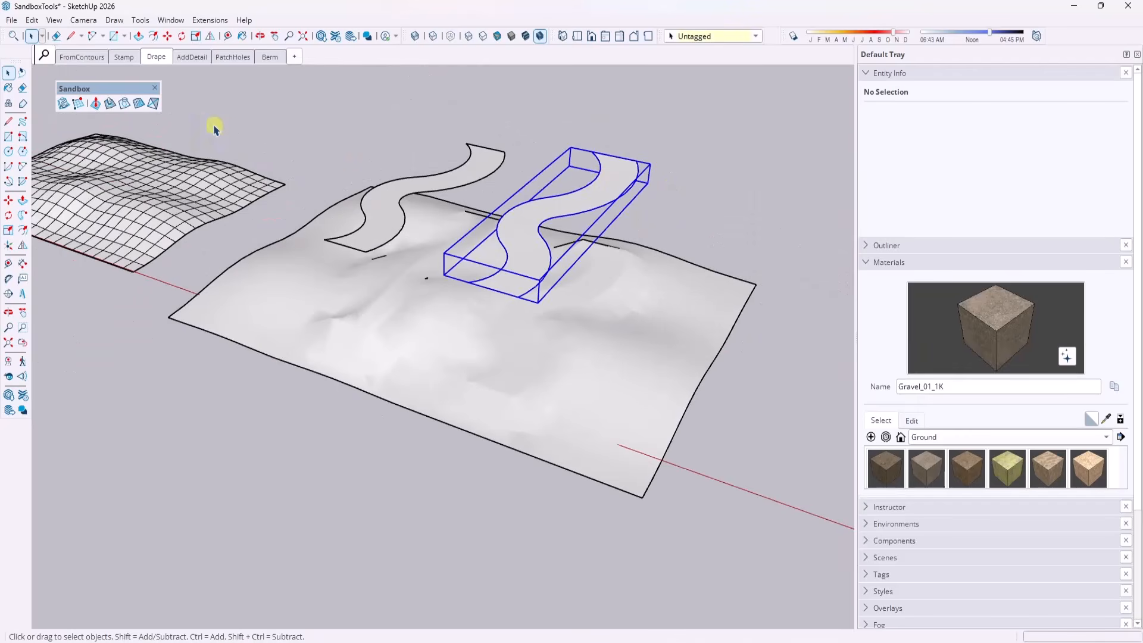
click(124, 104)
click(515, 337)
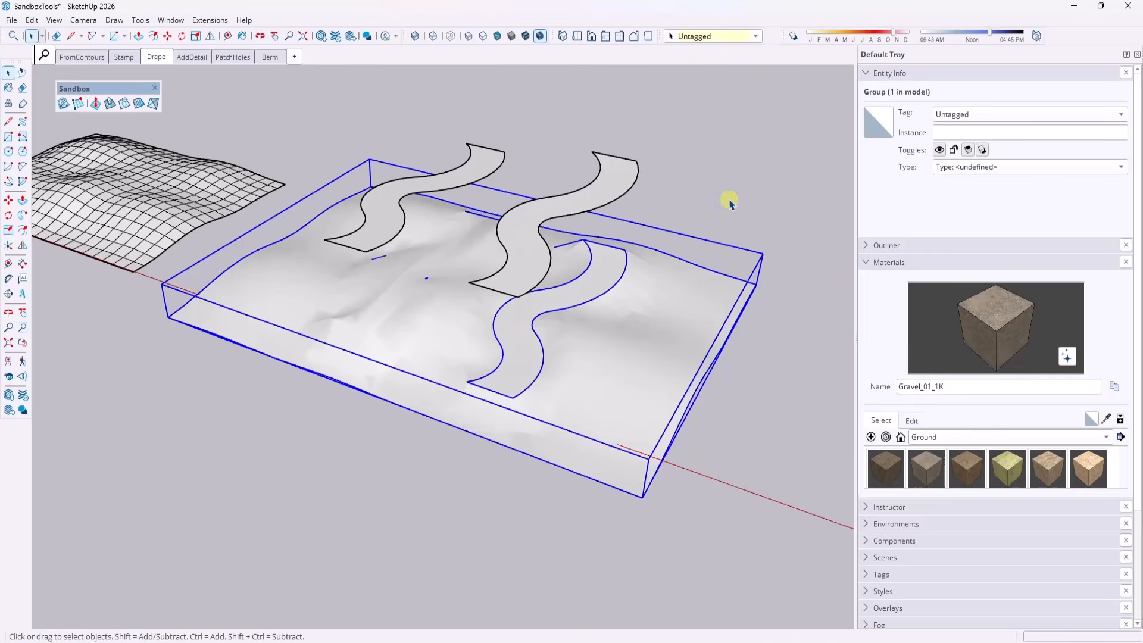
double_click(587, 290)
click(605, 279)
Step: Drape the inner S-shaped strip of the wide path onto the unpainted terrain group beneath it
scroll(605, 286, up, 6)
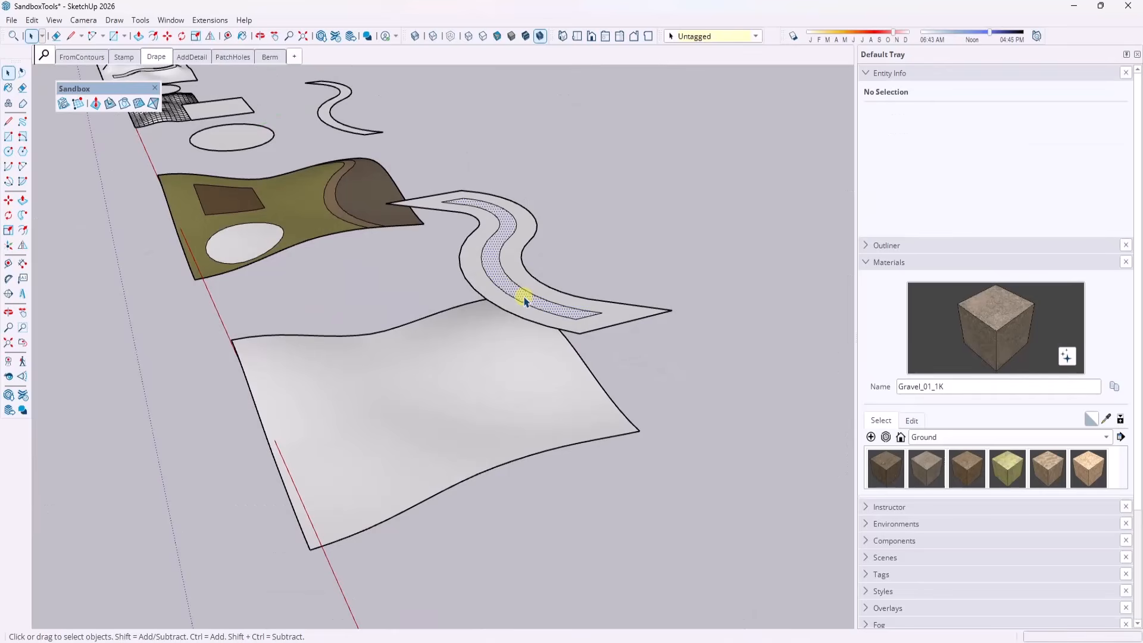
click(521, 300)
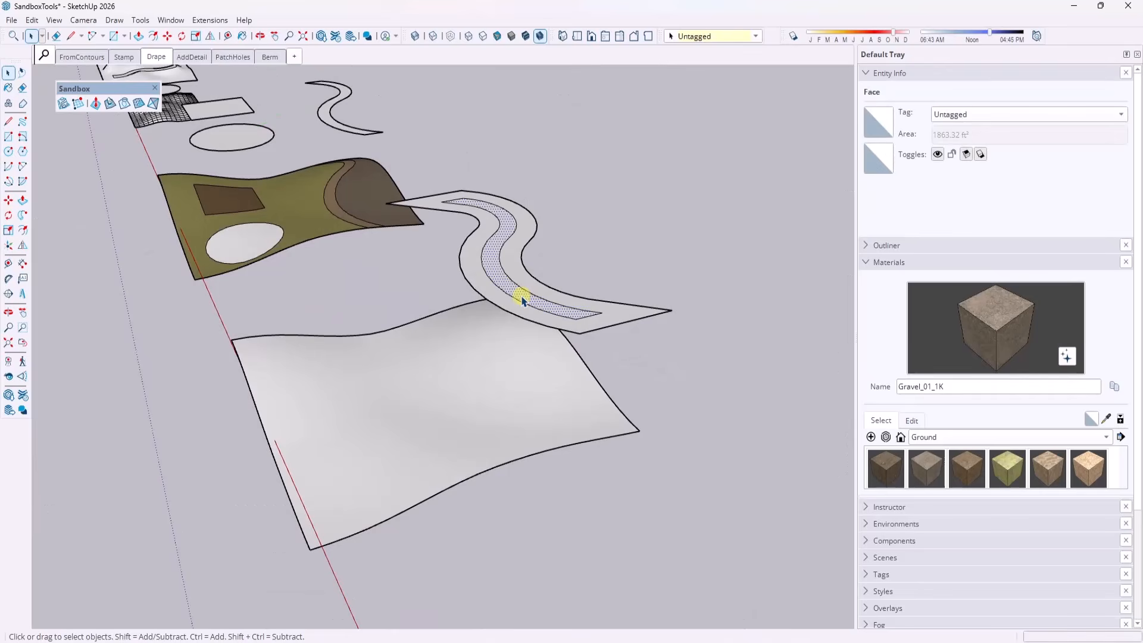
click(125, 103)
click(488, 407)
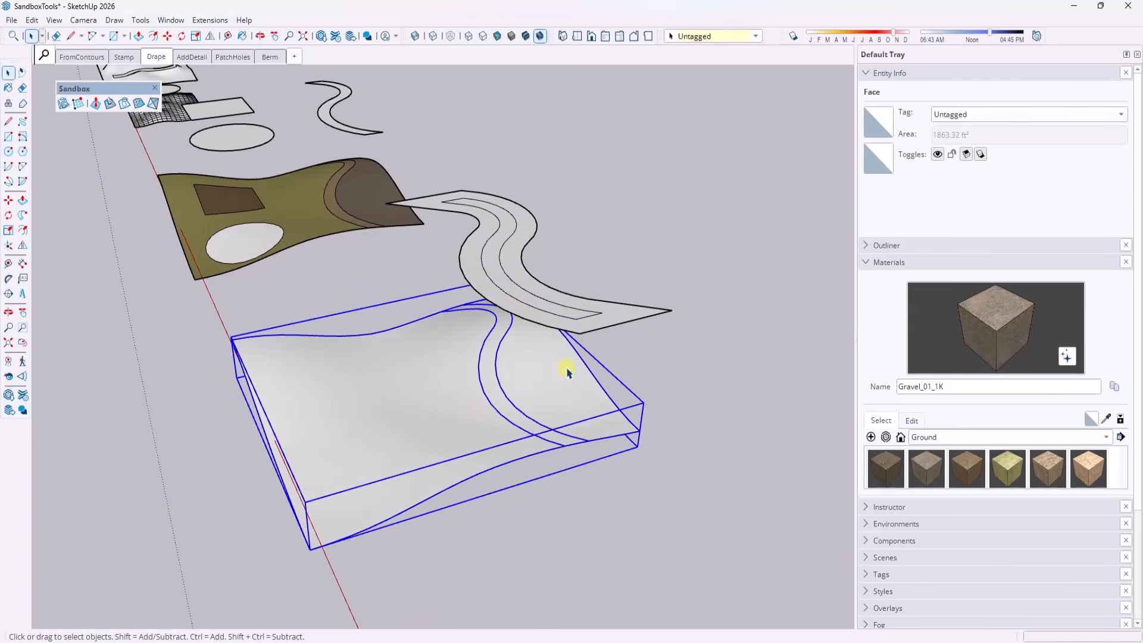
Step: Drape the outer band of the wide S-shaped path onto the same unpainted terrain group
scroll(532, 414, up, 3)
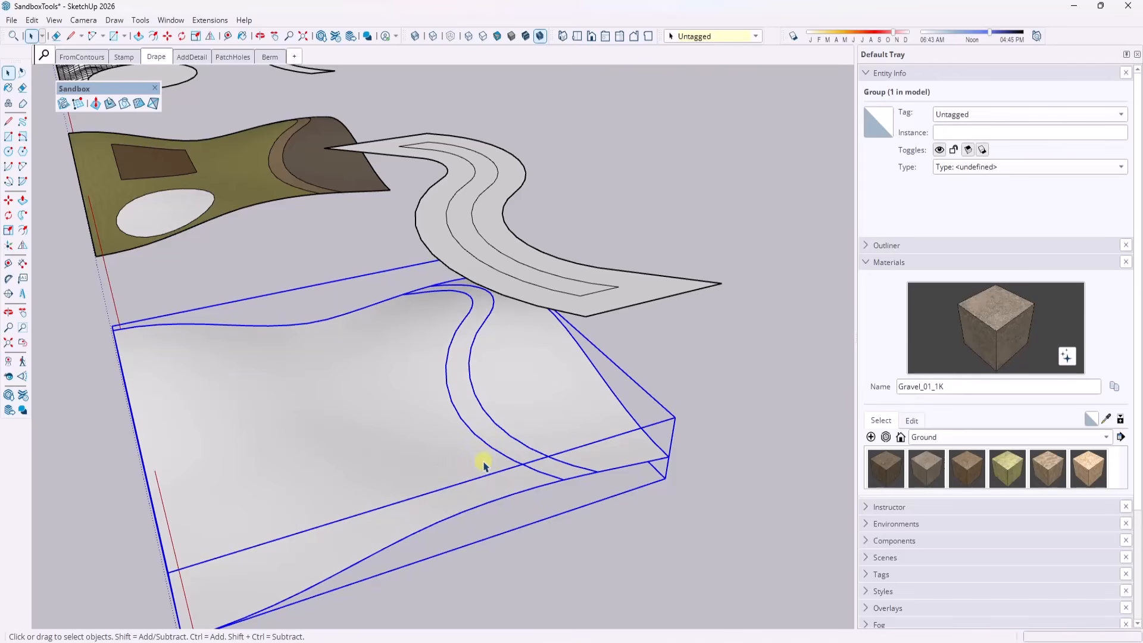
click(485, 275)
middle_drag(510, 262, 483, 193)
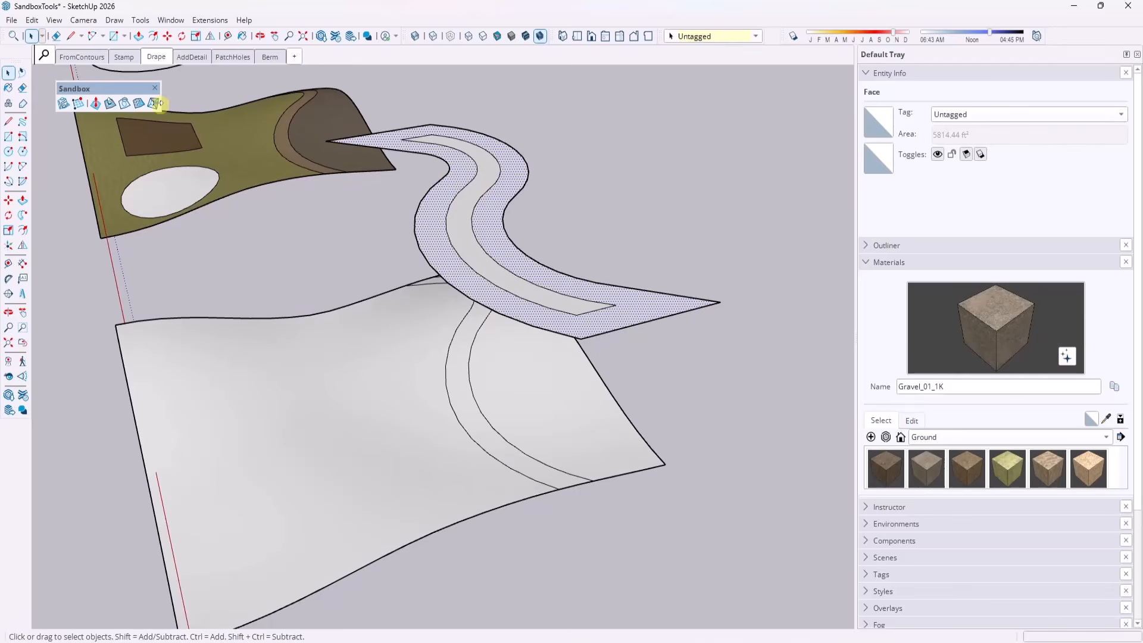
click(124, 104)
click(418, 356)
middle_drag(541, 502, 470, 450)
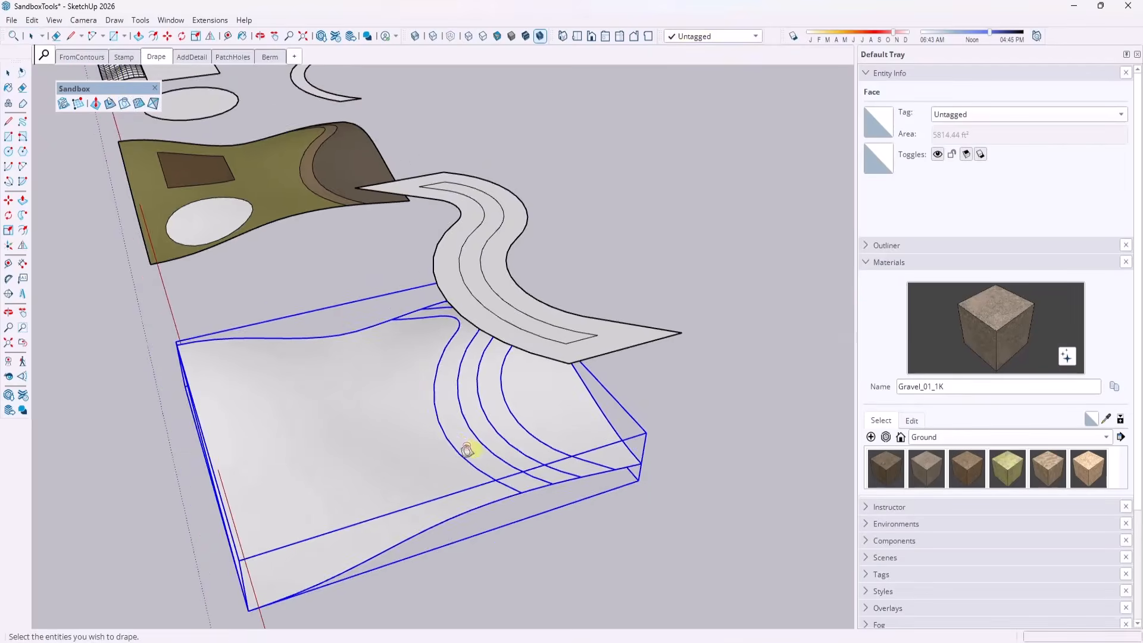
Step: Open the terrain group and delete the two draped bands on either side of the central path surface
key(space)
double_click(491, 468)
click(491, 468)
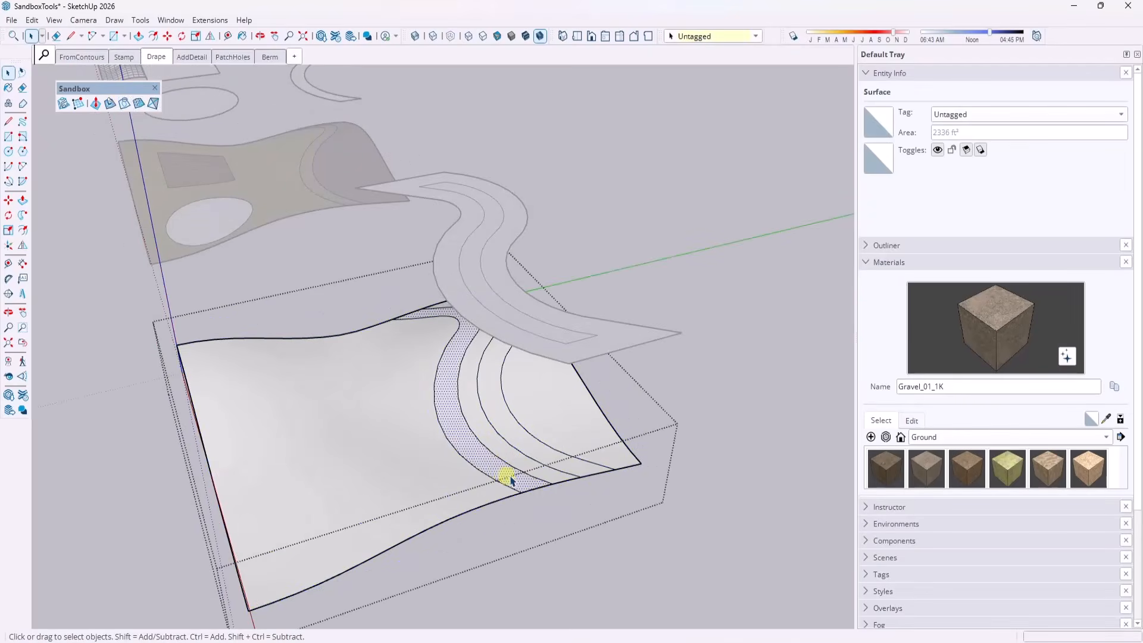
shift+click(575, 467)
key(Delete)
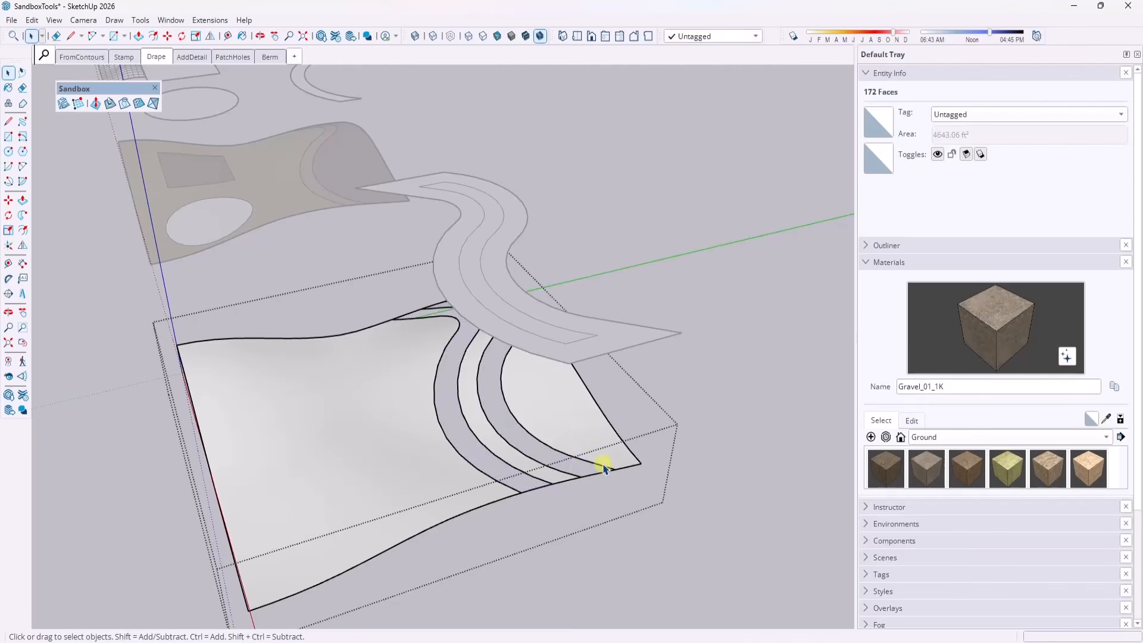
Step: Examine the gaps cut beside the central path and select an edge at the terrain's raised end
middle_drag(602, 465, 548, 394)
scroll(548, 394, up, 3)
scroll(485, 357, down, 2)
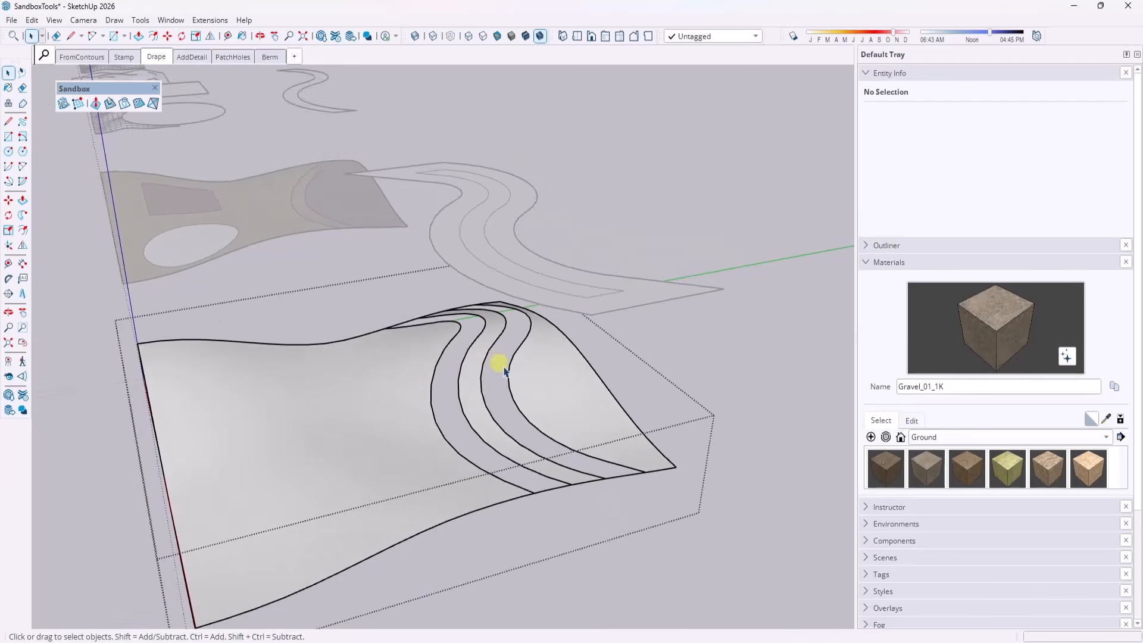
scroll(500, 362, up, 2)
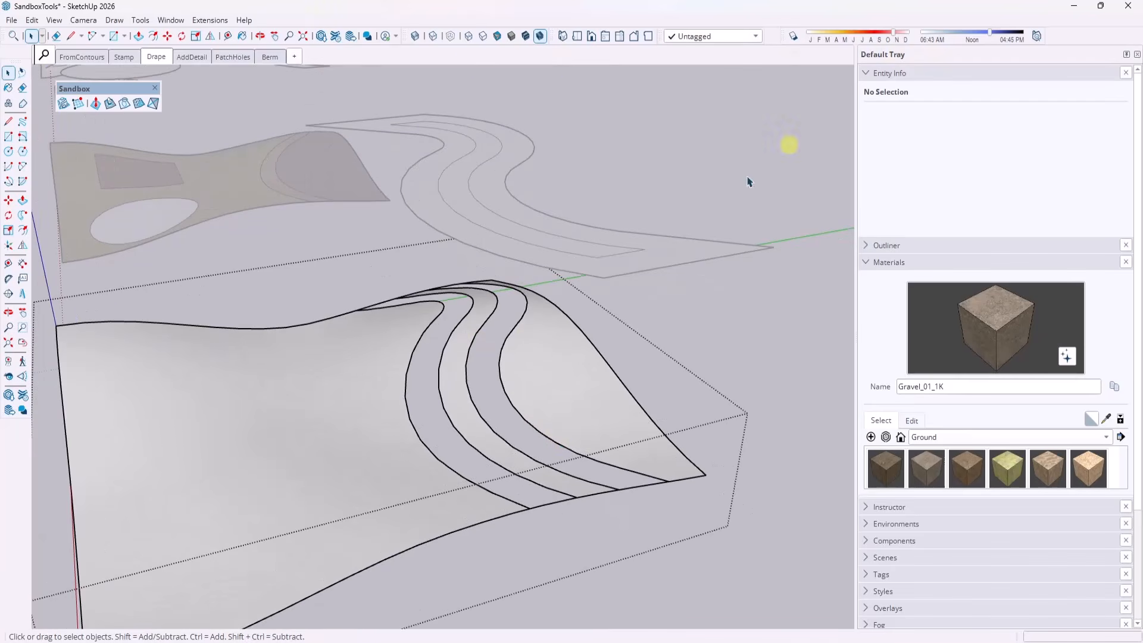
middle_drag(428, 365, 437, 334)
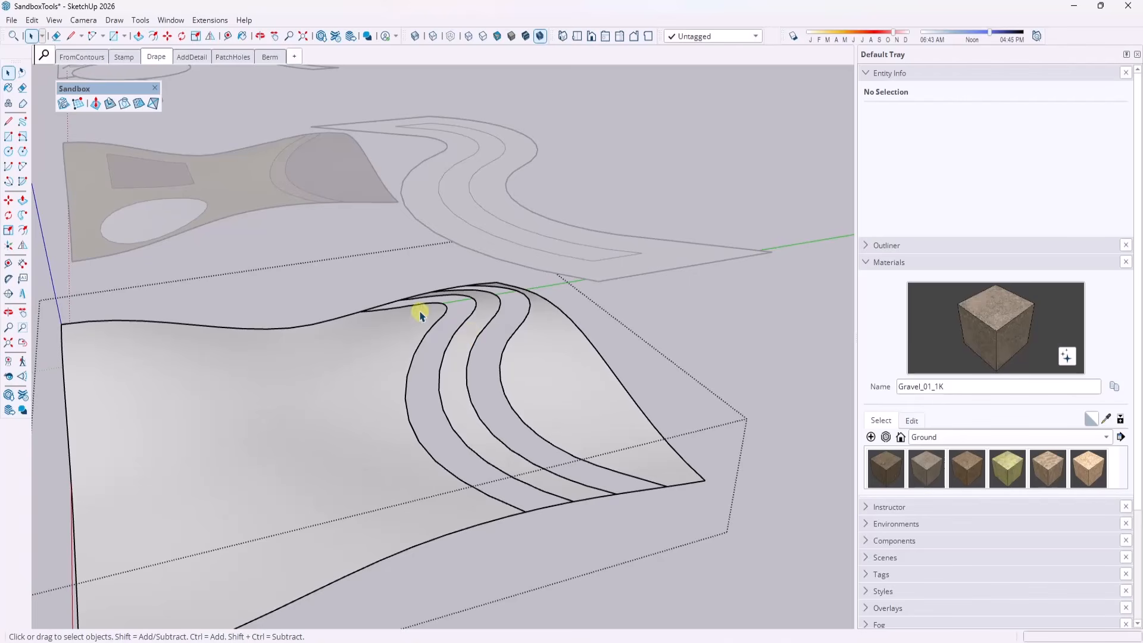
scroll(390, 300, up, 3)
click(403, 295)
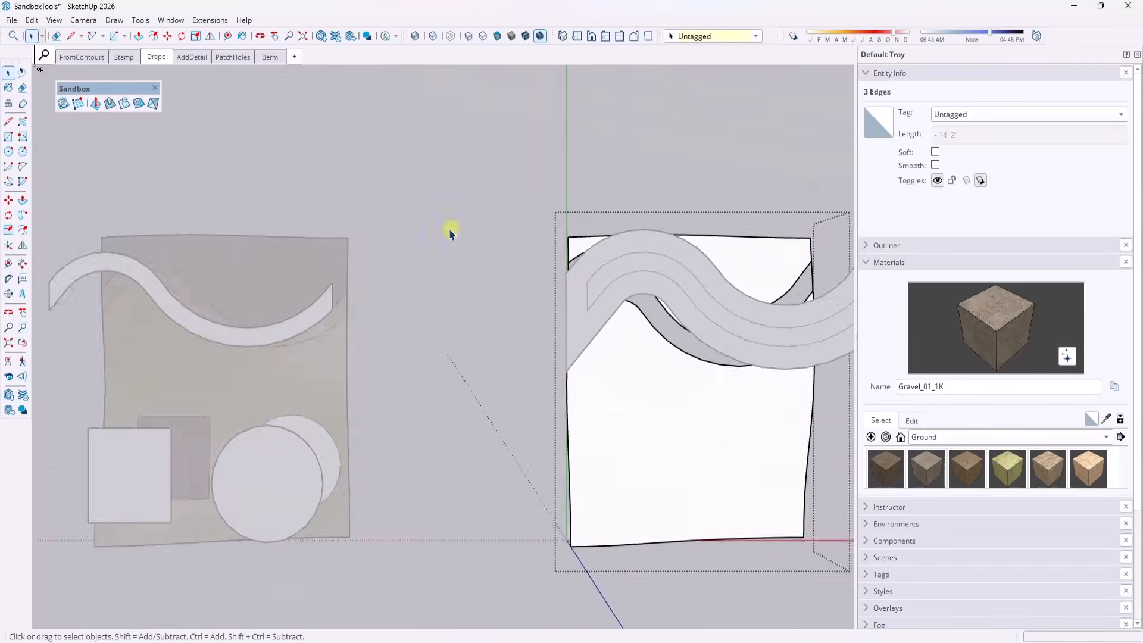
Step: Remove the wide path above the terrain and select the boundary edges of the outer gap inside the terrain group
right_click(459, 268)
click(484, 38)
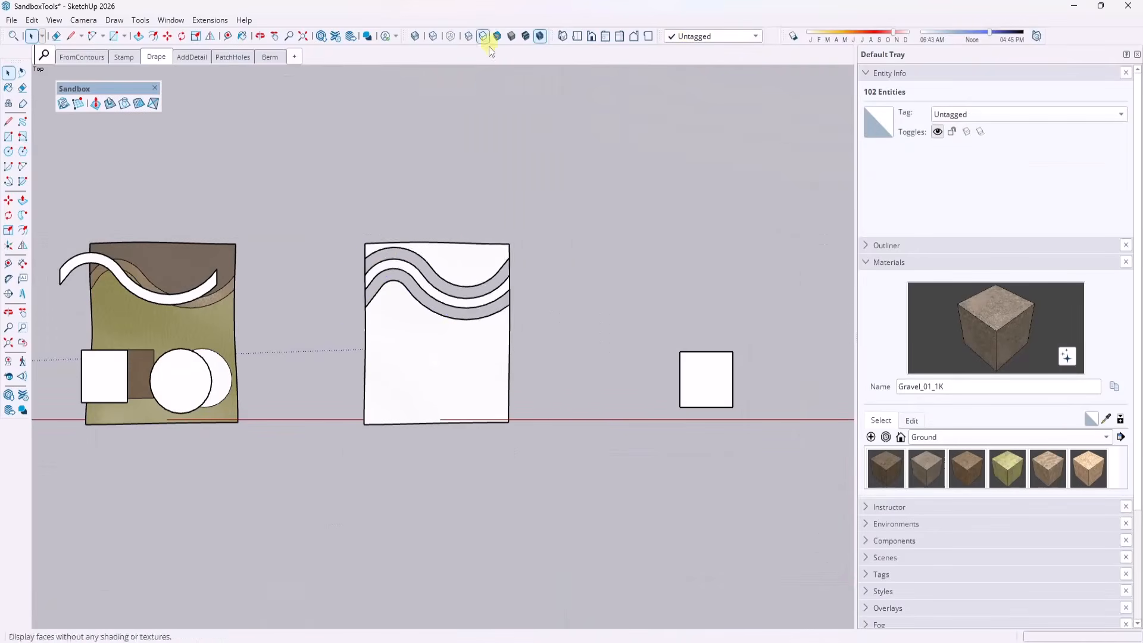
scroll(350, 280, up, 3)
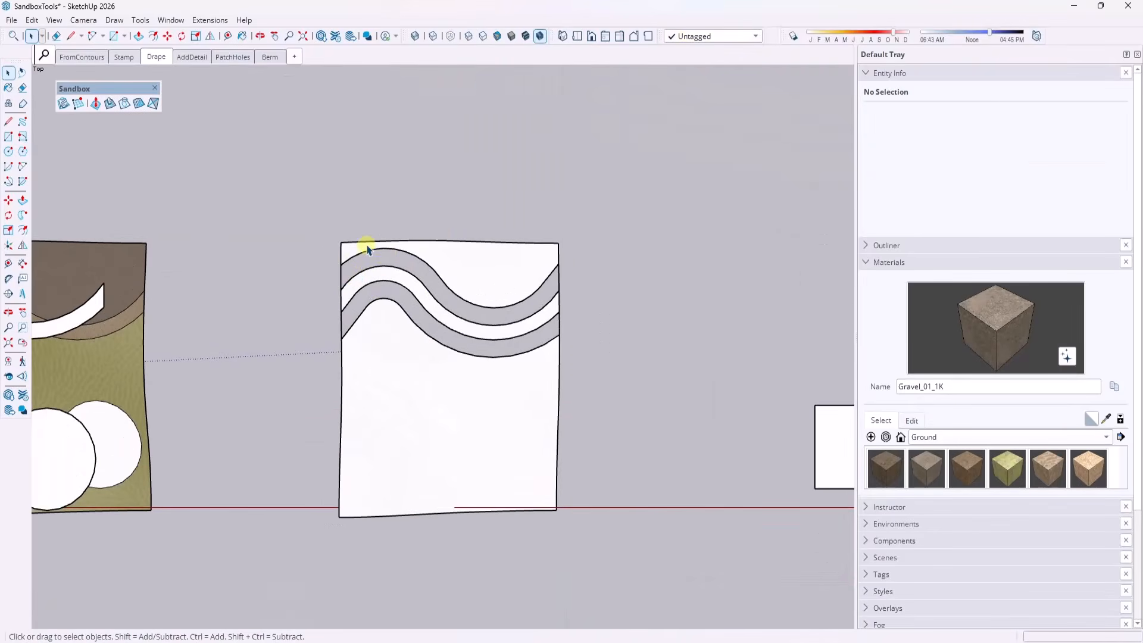
scroll(368, 245, up, 2)
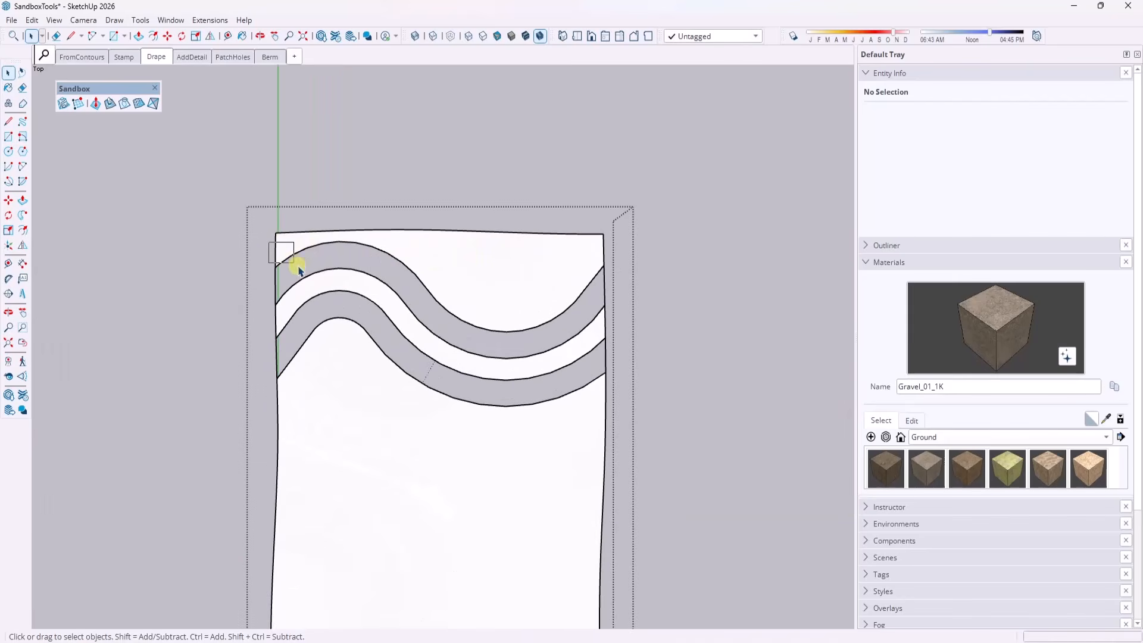
shift+click(294, 254)
shift+drag(290, 235, 421, 277)
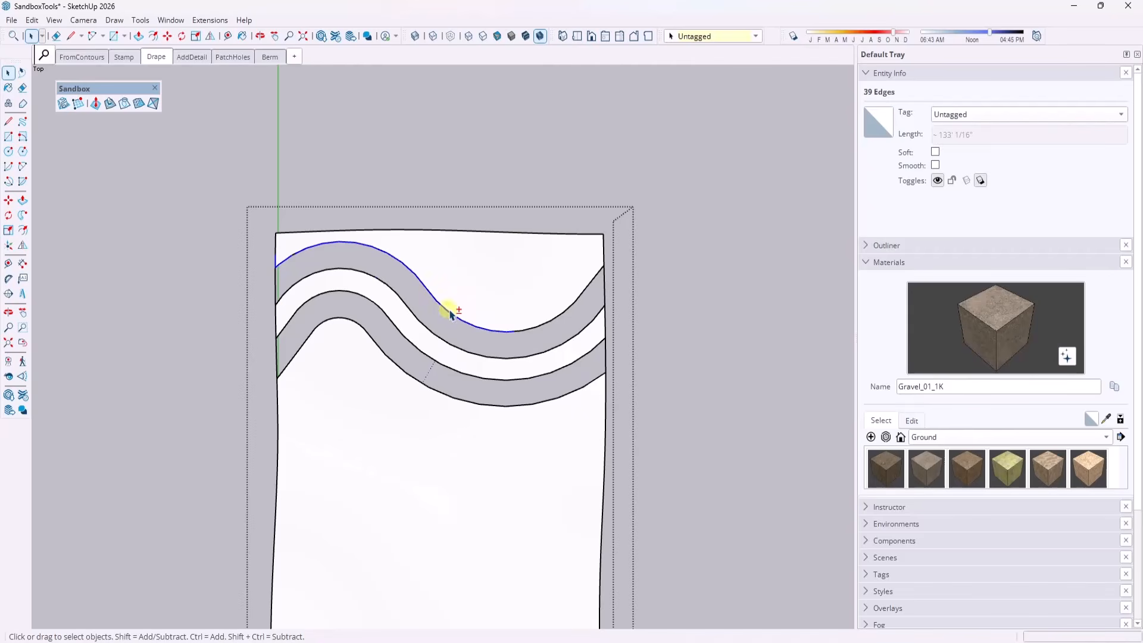
shift+drag(508, 302, 551, 333)
shift+drag(545, 290, 578, 329)
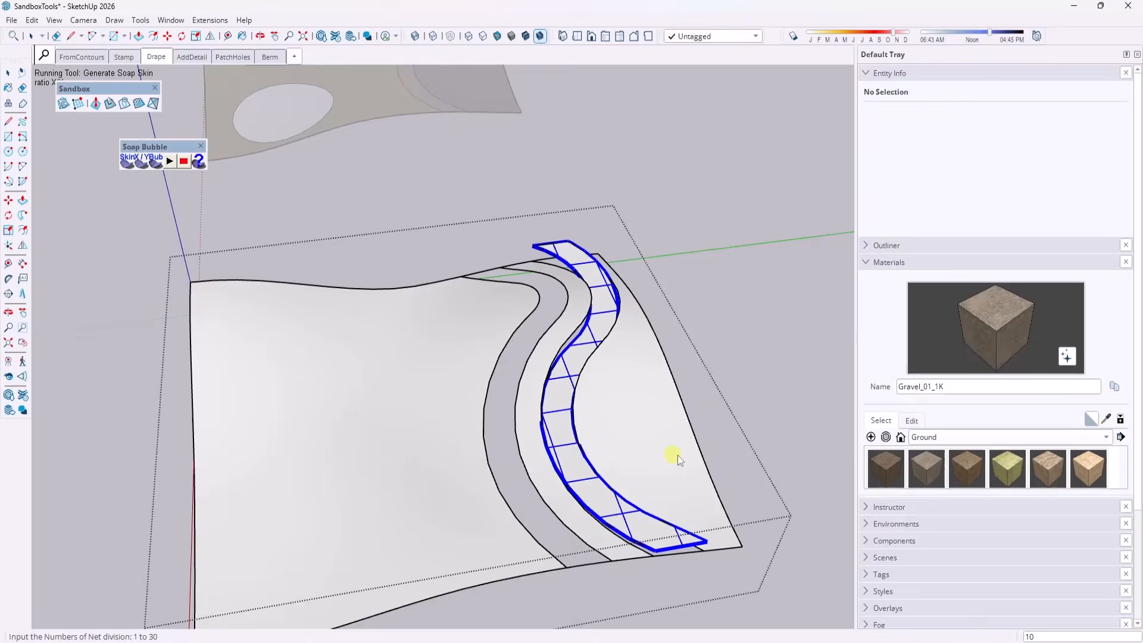
Step: Fill the selected gap beside the path with a Soap Skin mesh using 20 net divisions, then leave the terrain group
scroll(676, 454, up, 2)
scroll(474, 306, down, 1)
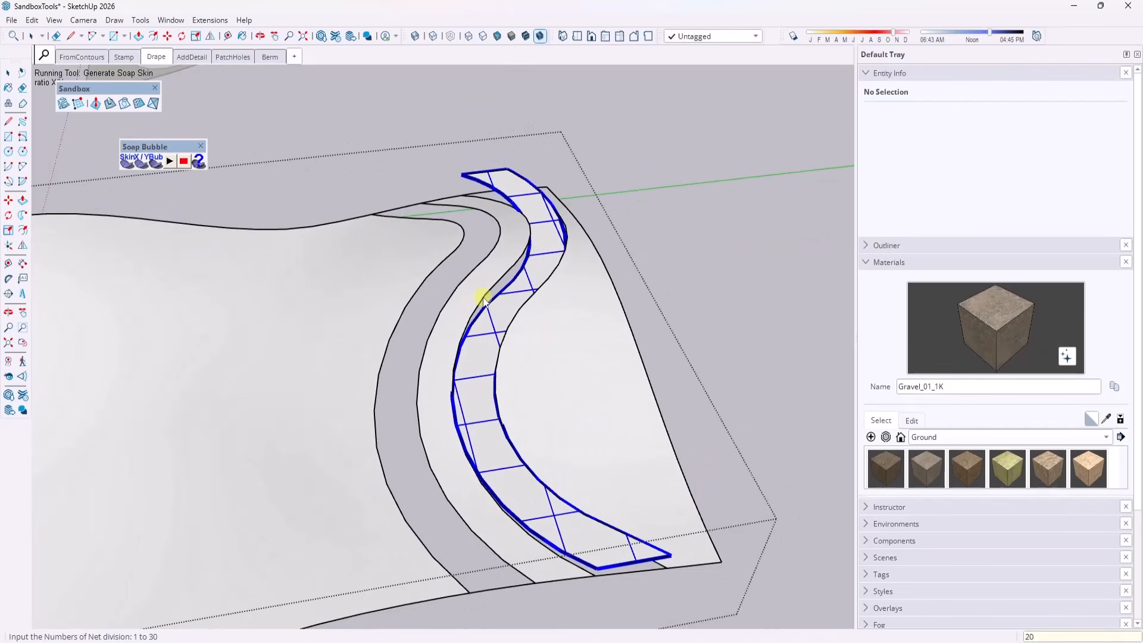
key(Return)
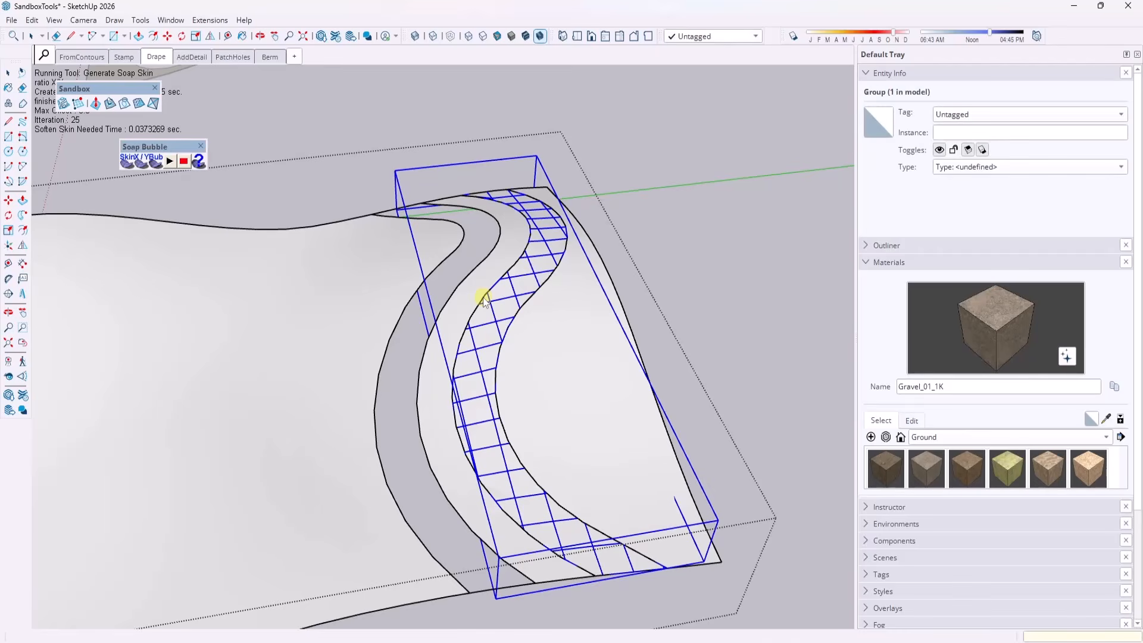
key(space)
click(684, 260)
middle_drag(620, 491, 652, 466)
scroll(545, 432, down, 3)
scroll(512, 378, up, 5)
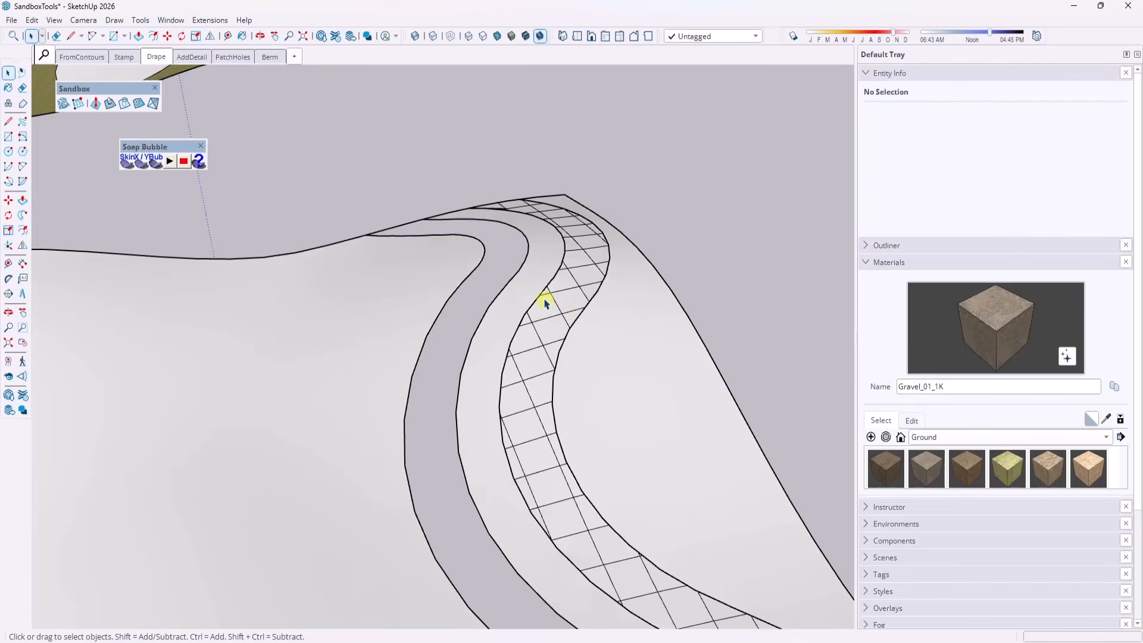
Step: Close the Soap Bubble toolbar and bring the separate flat square face into view
scroll(580, 216, down, 5)
middle_drag(625, 456, 673, 356)
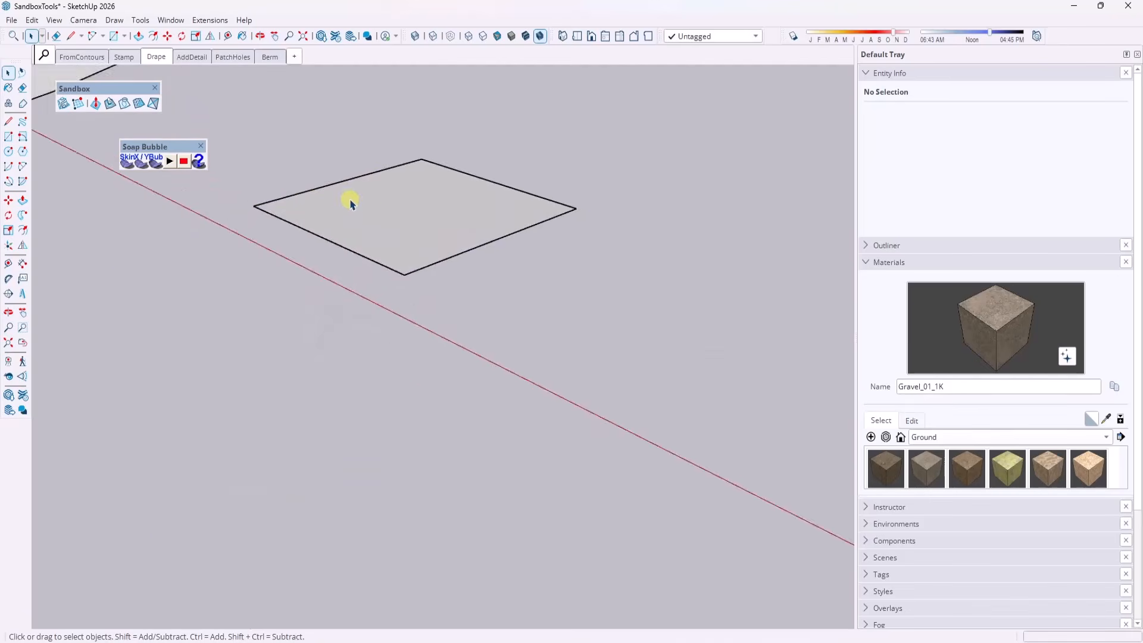
drag(350, 199, 548, 263)
middle_drag(548, 263, 578, 265)
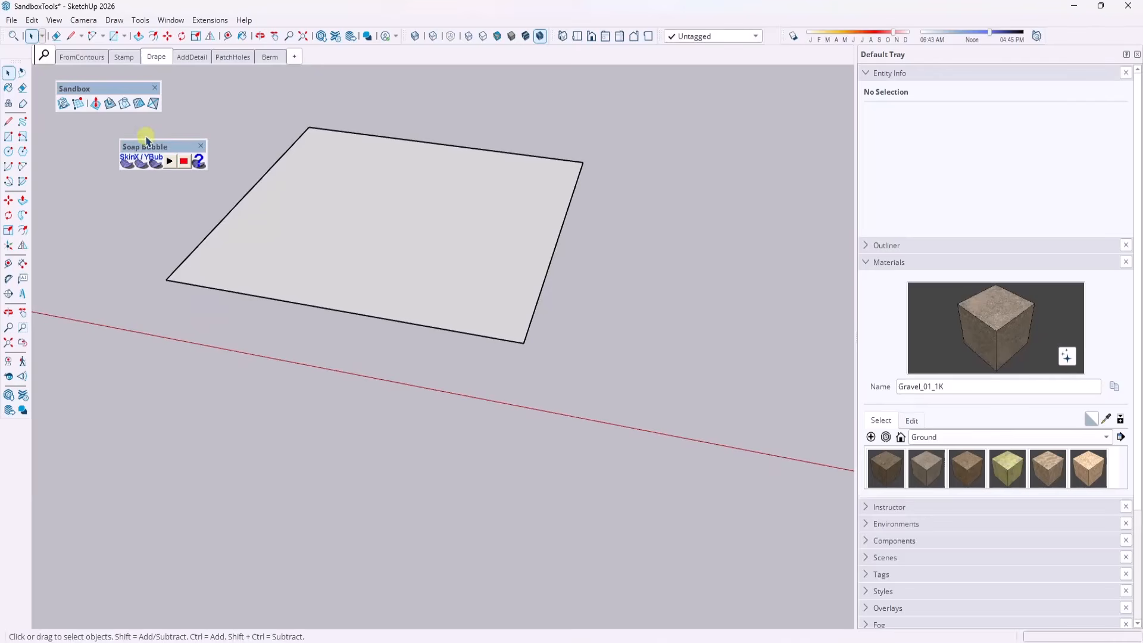
click(200, 146)
scroll(365, 178, up, 2)
scroll(517, 208, down, 2)
scroll(495, 218, down, 1)
Step: Try to add detail to the undivided square face
click(421, 196)
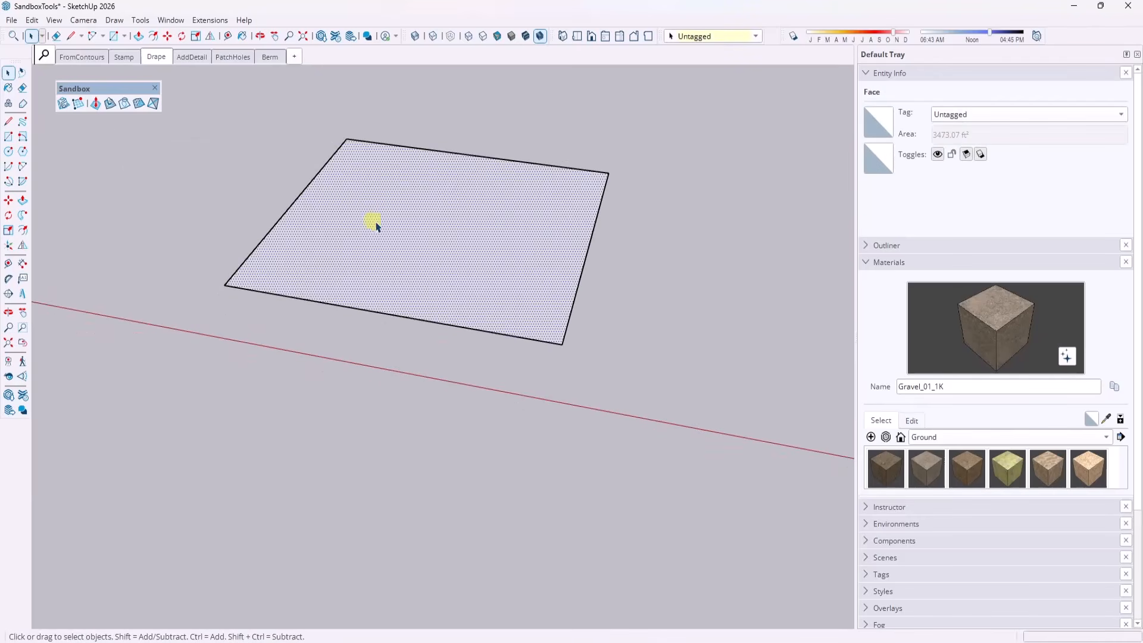
click(136, 104)
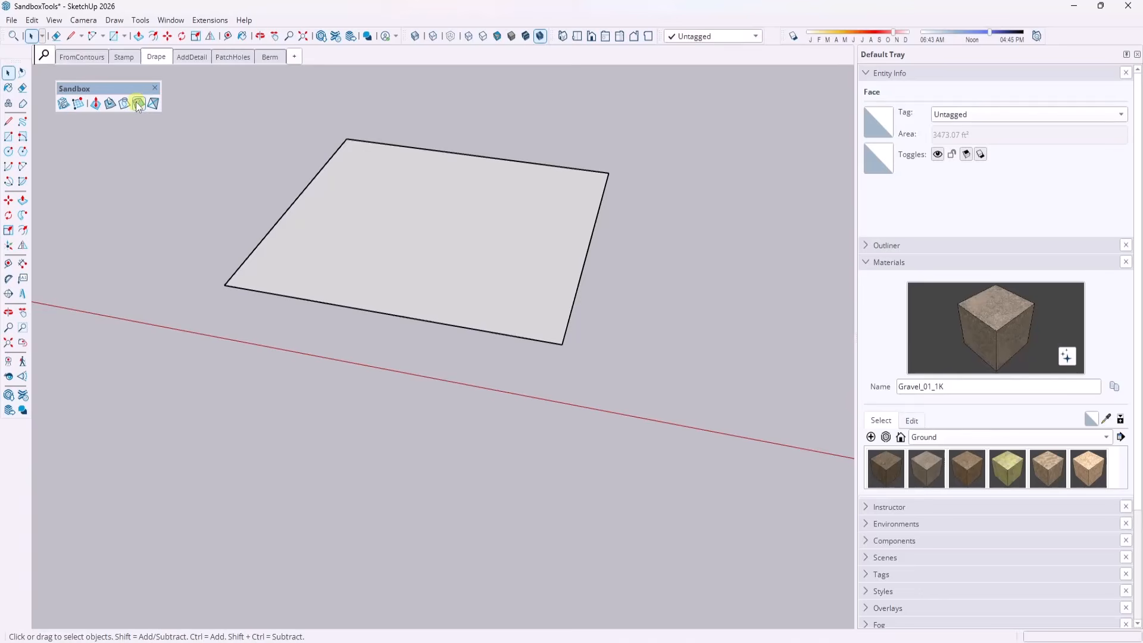
click(385, 233)
Step: Split the square face with a corner-to-corner diagonal line and subdivide both triangles once with Add Detail
key(l)
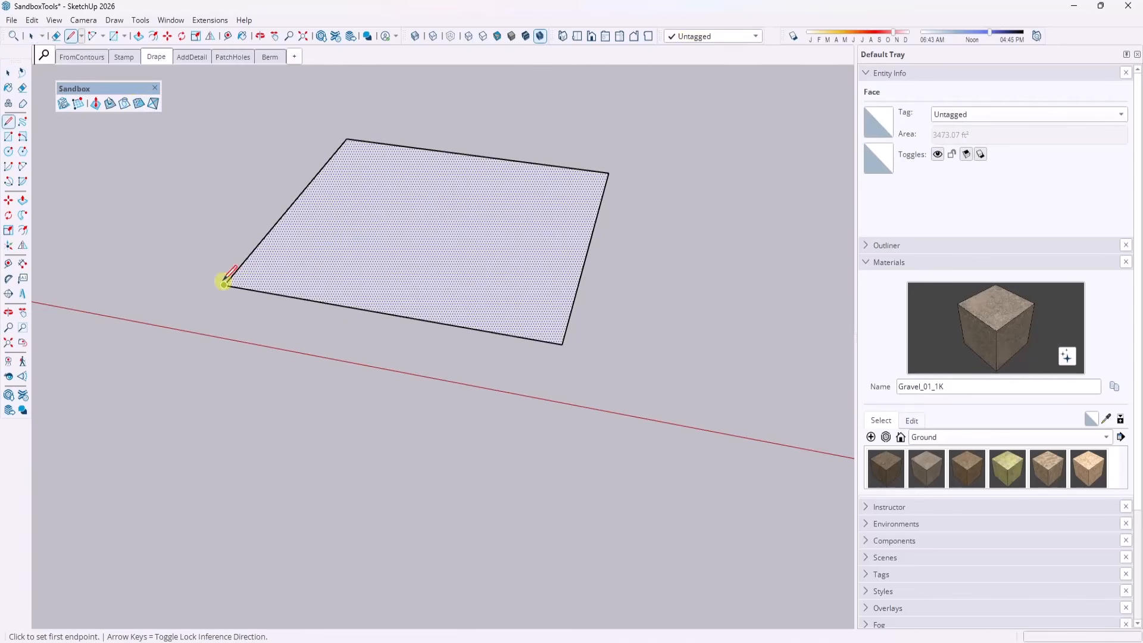
click(223, 285)
click(608, 174)
key(space)
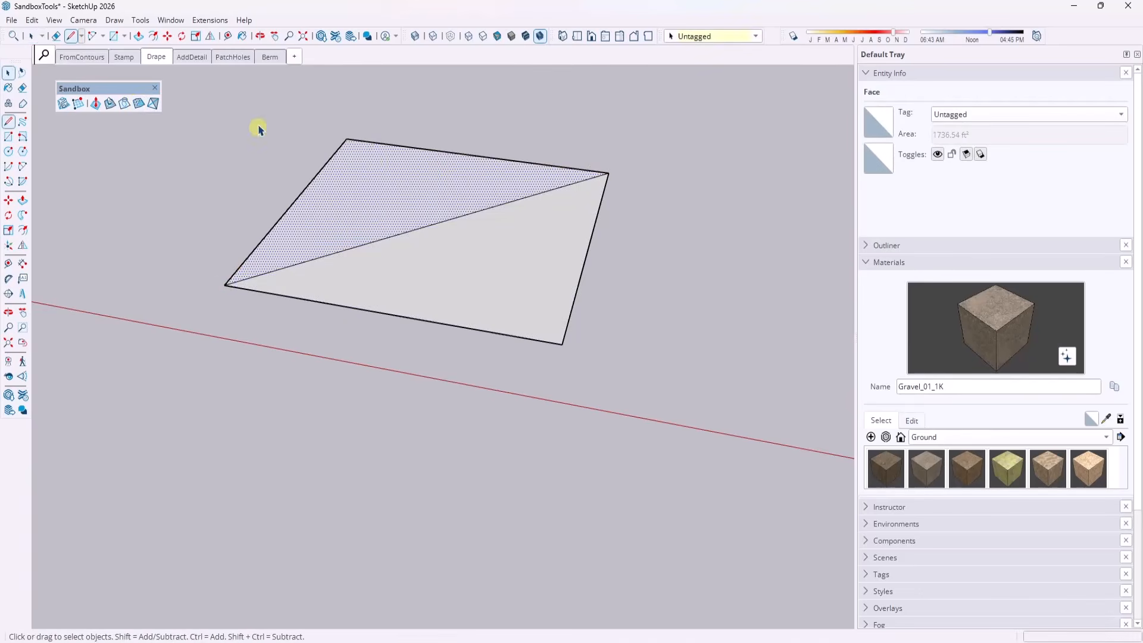
drag(222, 120, 628, 402)
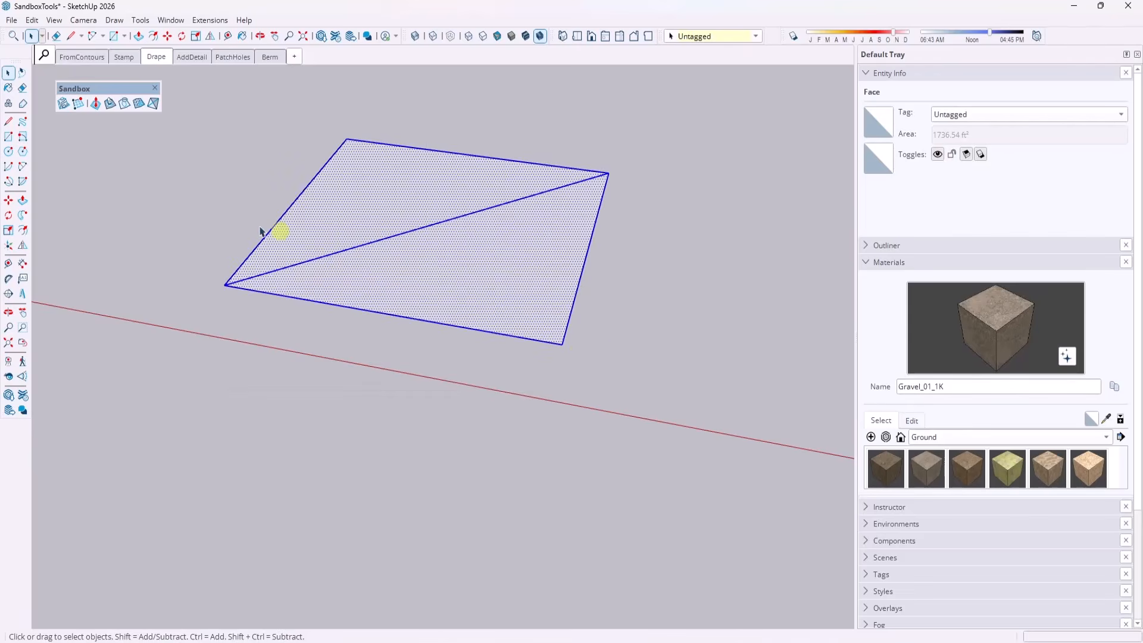
click(139, 103)
drag(225, 102, 706, 431)
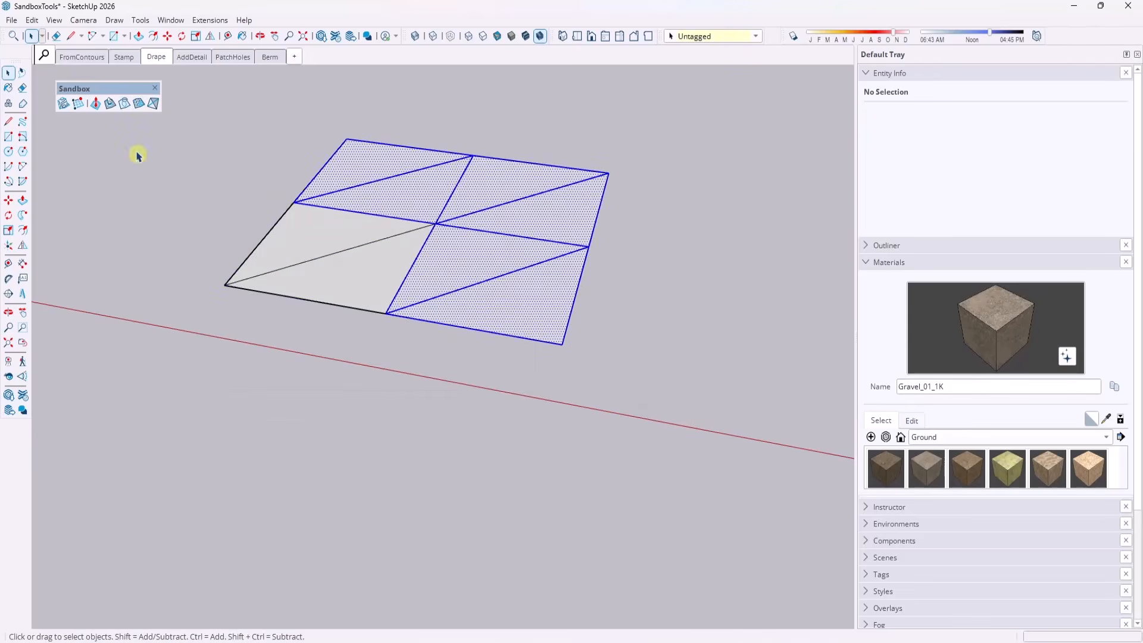
click(138, 103)
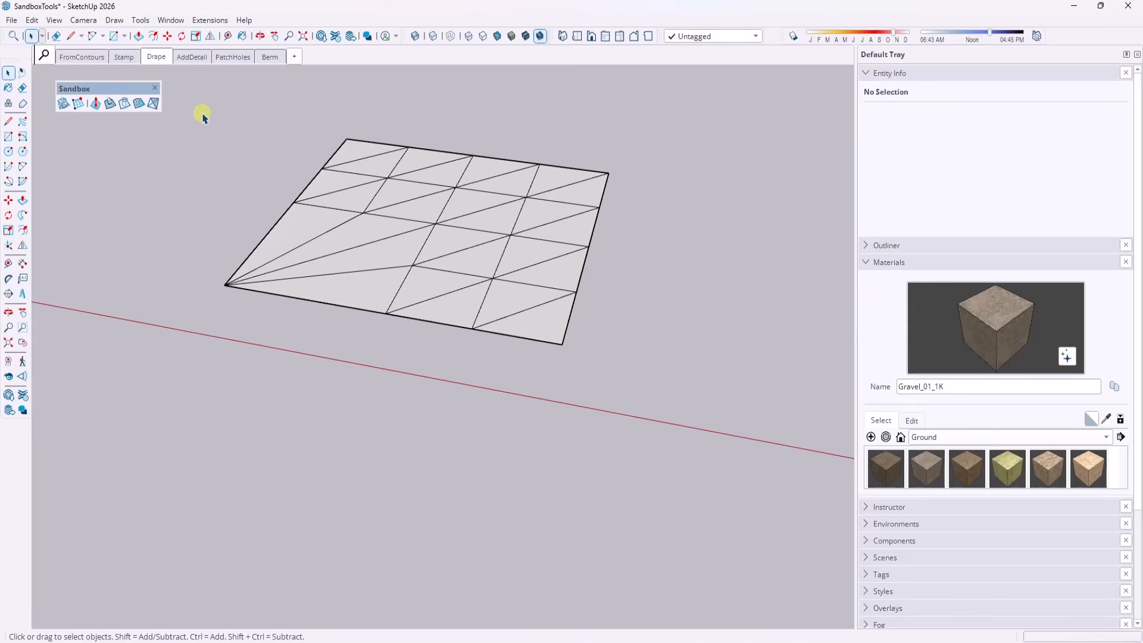
key(ctrl+z)
Step: Subdivide the entire square mesh two more times with Add Detail
drag(202, 111, 657, 391)
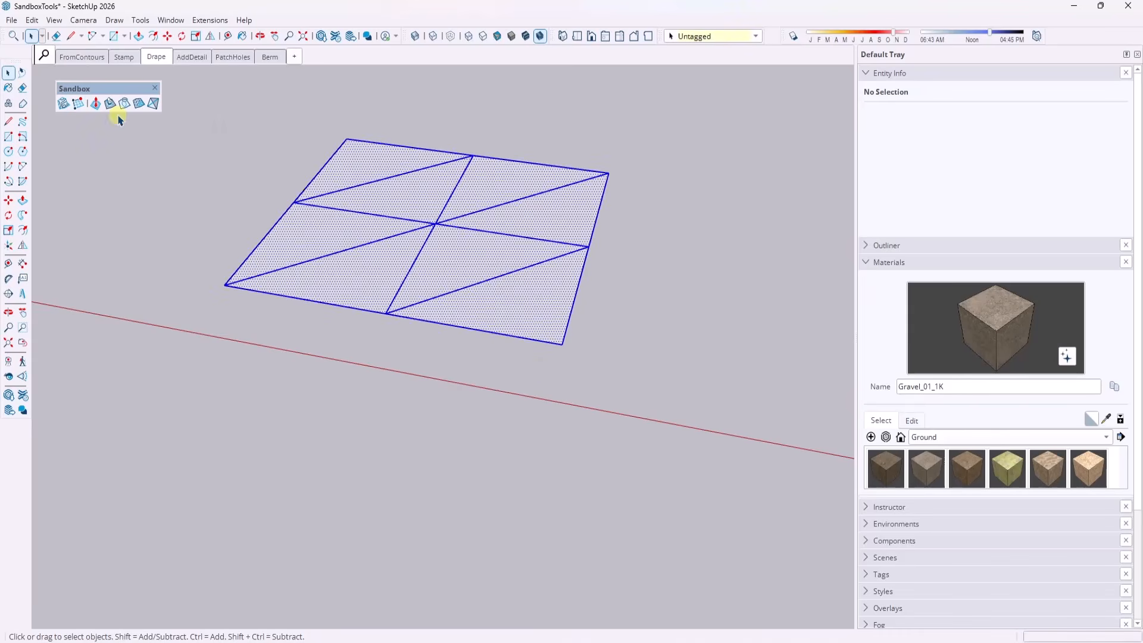
click(139, 104)
click(204, 111)
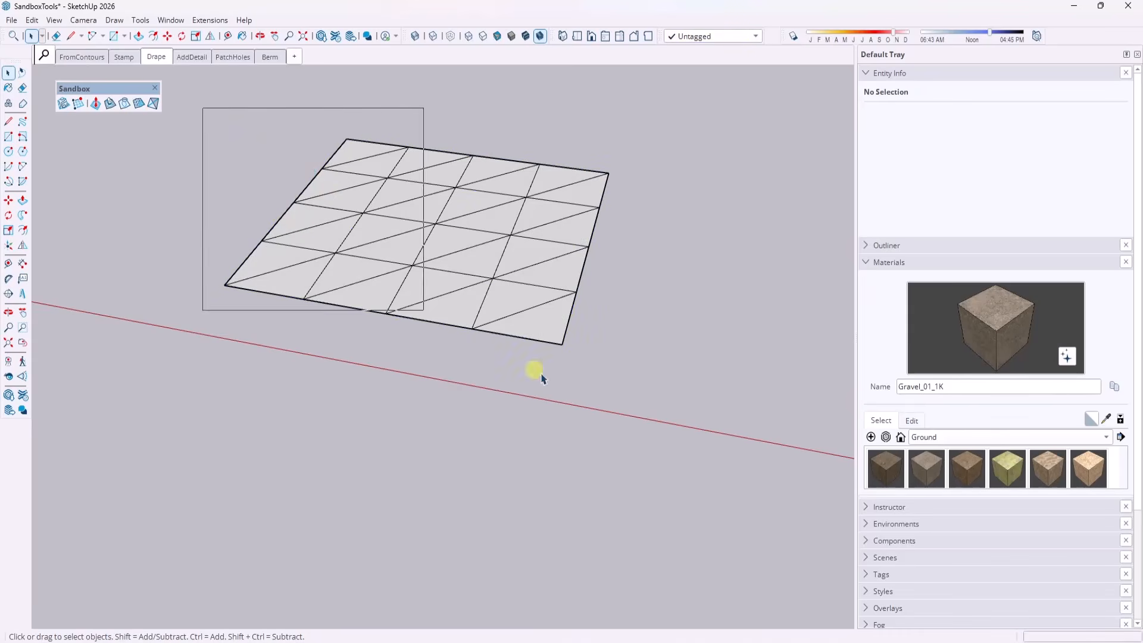
drag(541, 378, 657, 392)
click(139, 104)
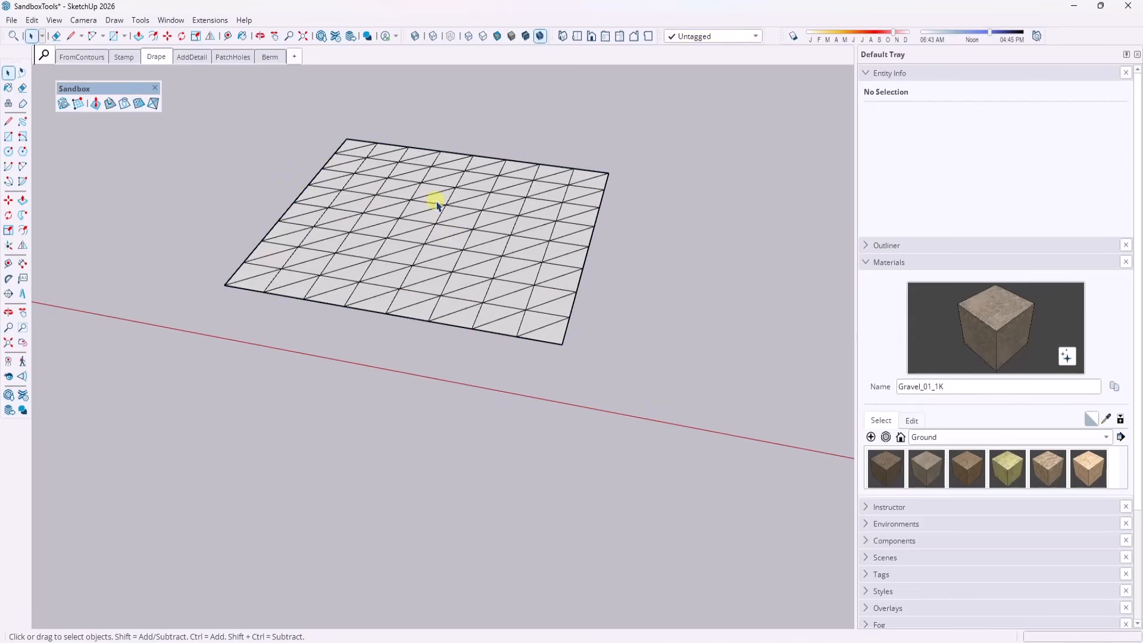
Step: Subdivide only the near corner region of the mesh twice with Add Detail to make it denser
drag(615, 373, 616, 374)
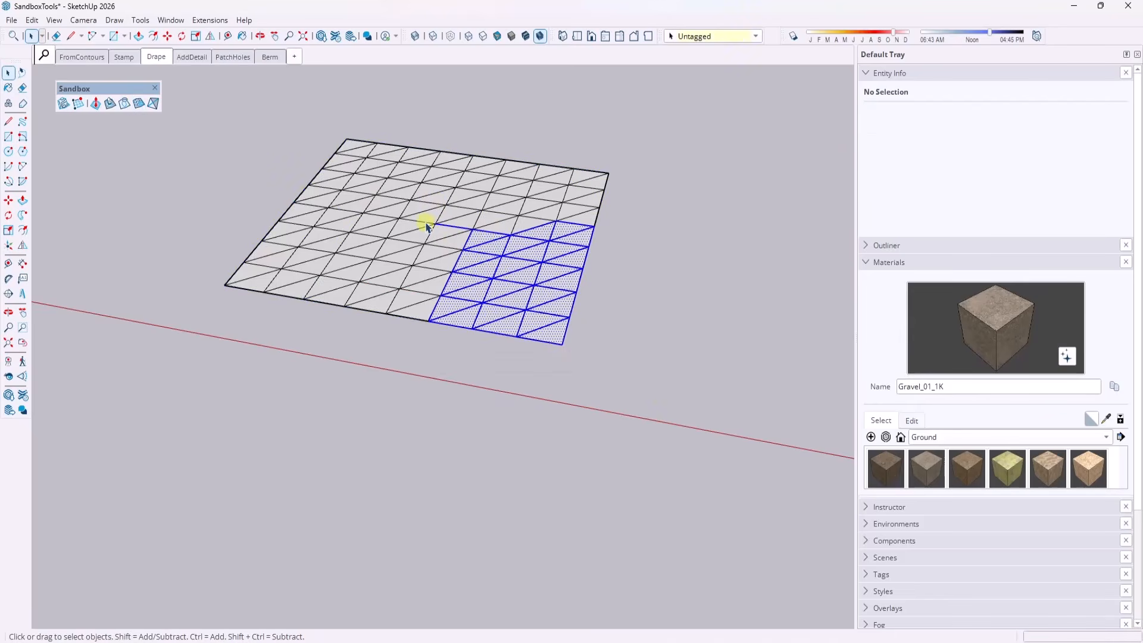
click(138, 104)
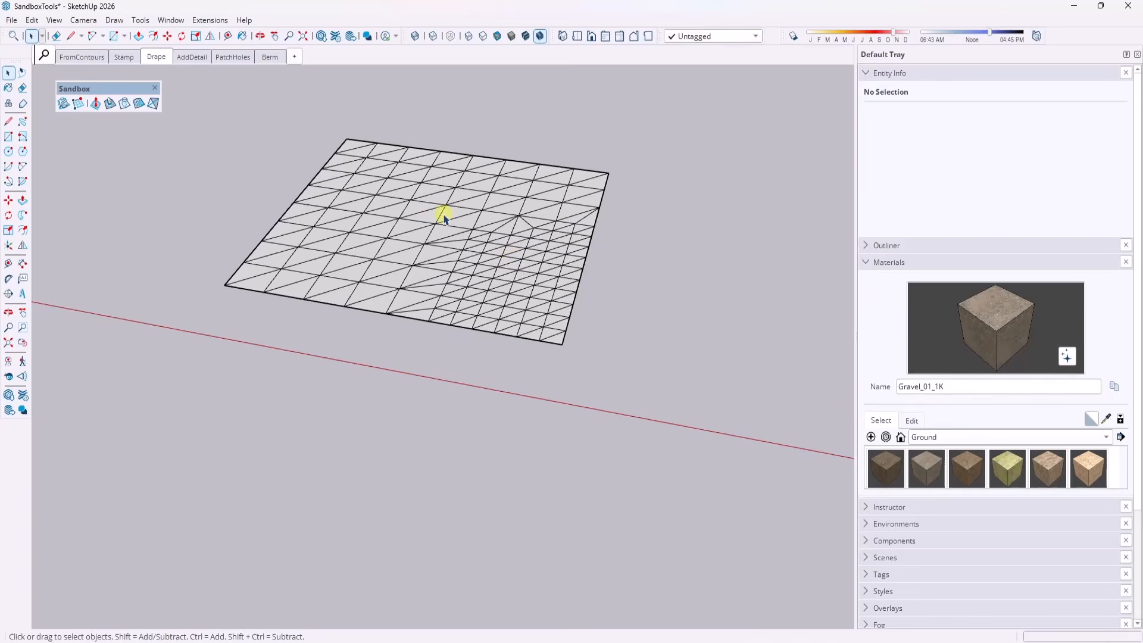
drag(616, 393, 616, 393)
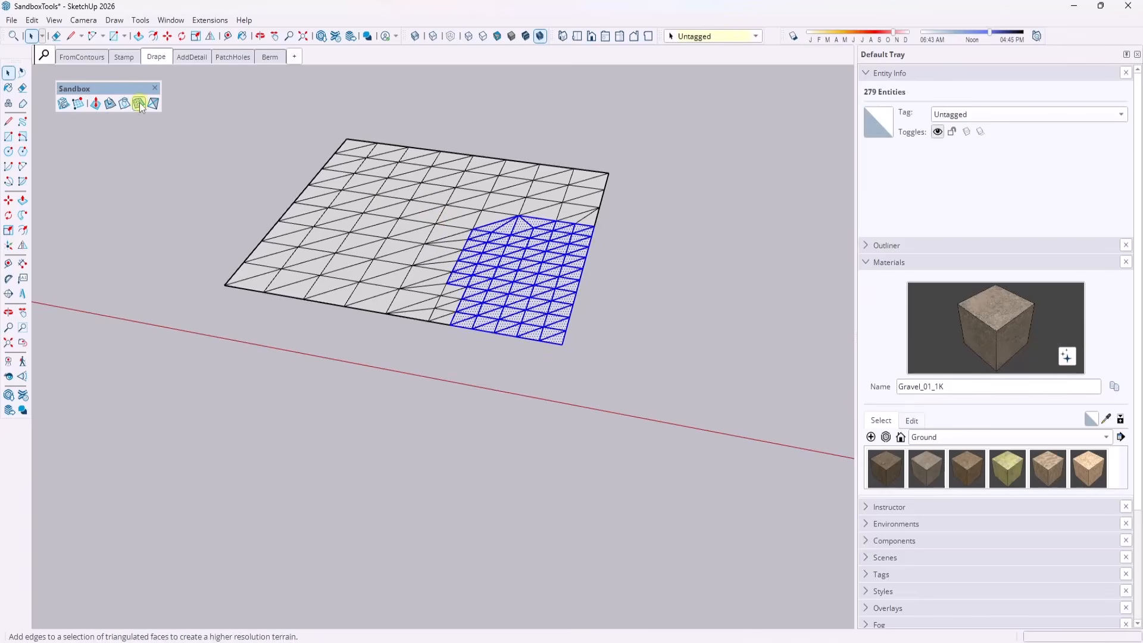
click(139, 104)
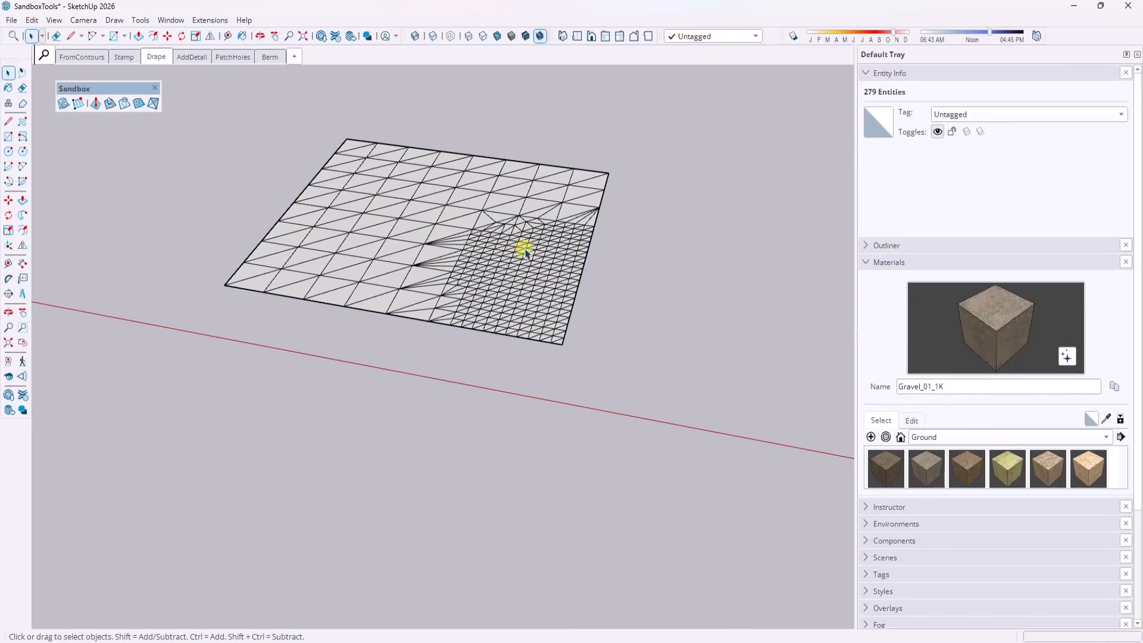
Step: Smoove the mesh with a 20' radius, raising the dense corner region and lowering a spot in the coarse area
click(94, 105)
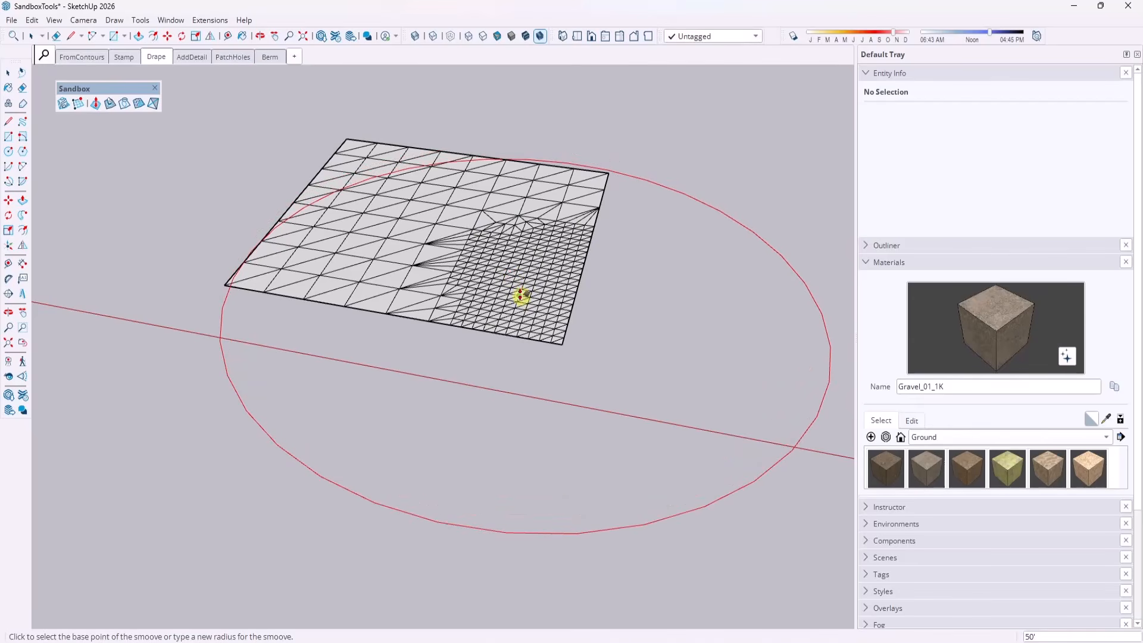
key(Return)
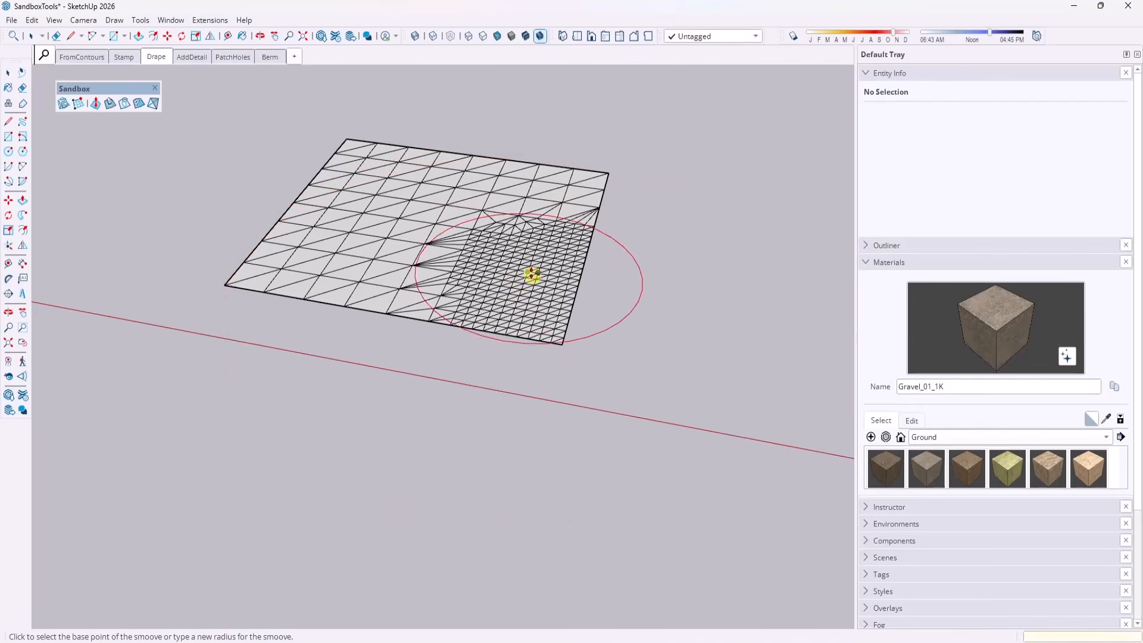
click(531, 276)
click(533, 255)
click(460, 288)
click(462, 277)
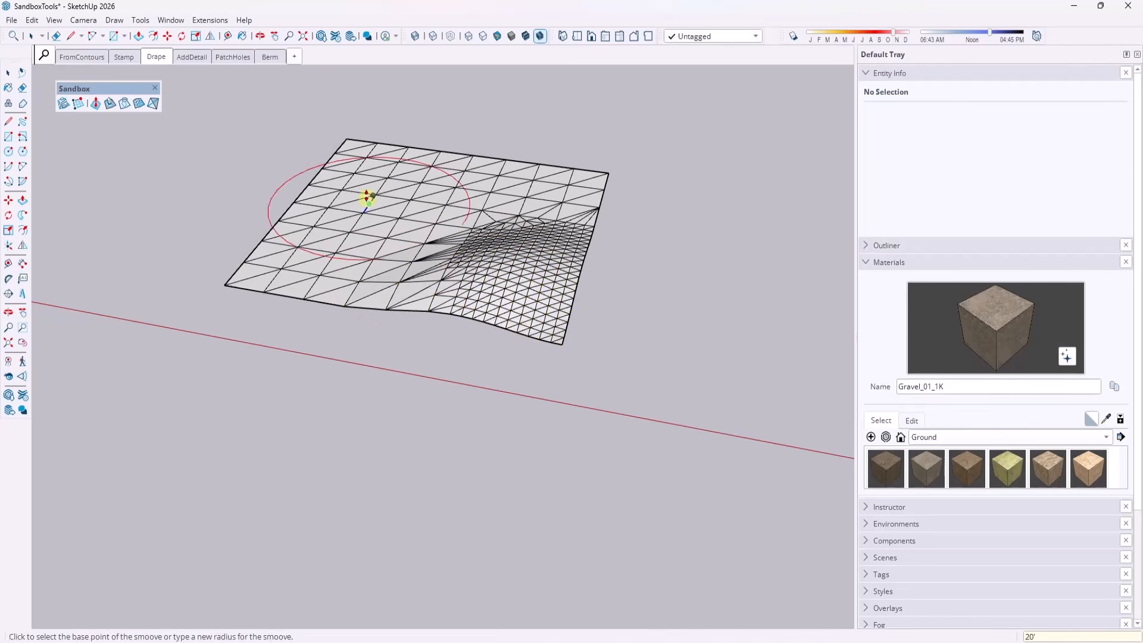
click(379, 182)
click(376, 191)
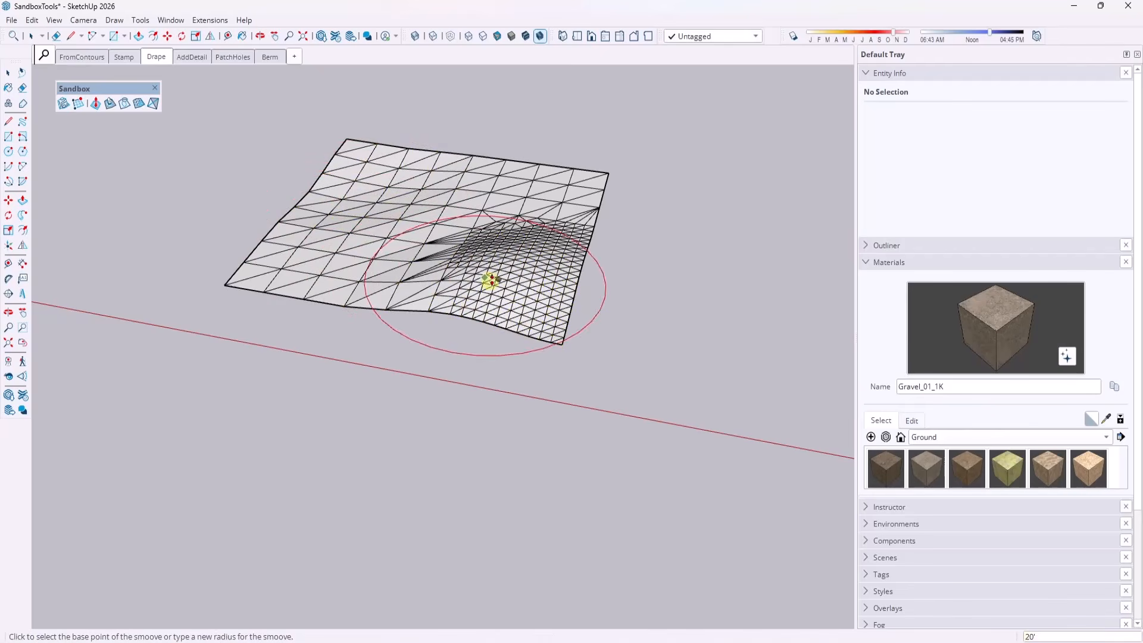
Step: Raise the dense part of the mesh further at its centre and outer edge with Smoove, then exit the tool
click(534, 287)
click(538, 270)
click(580, 241)
click(589, 223)
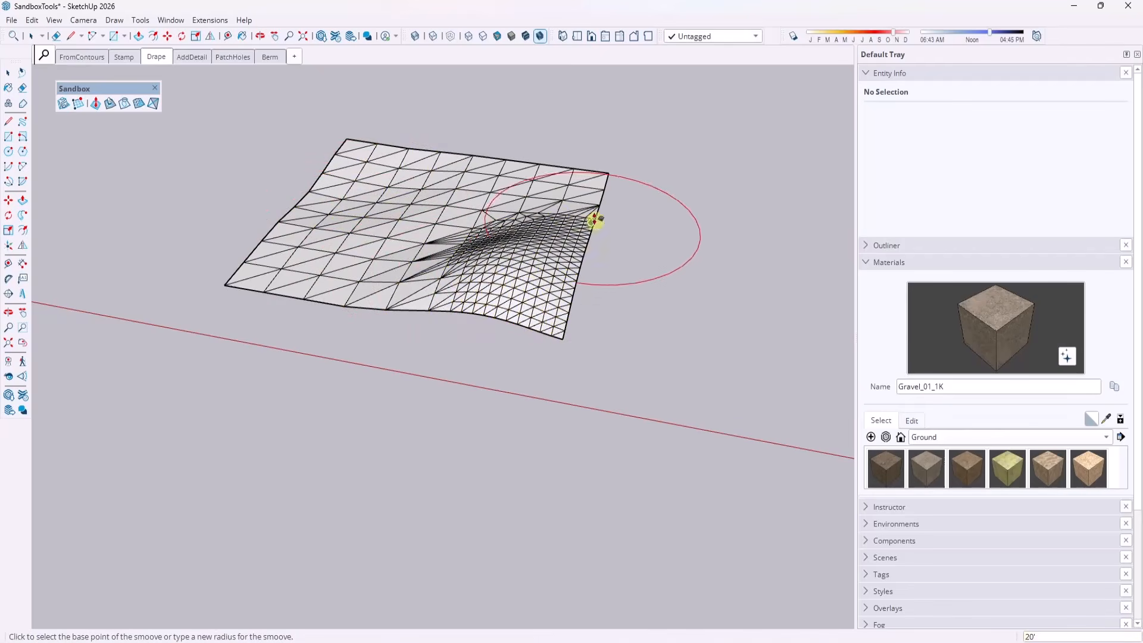
scroll(543, 225, up, 3)
click(539, 228)
click(507, 213)
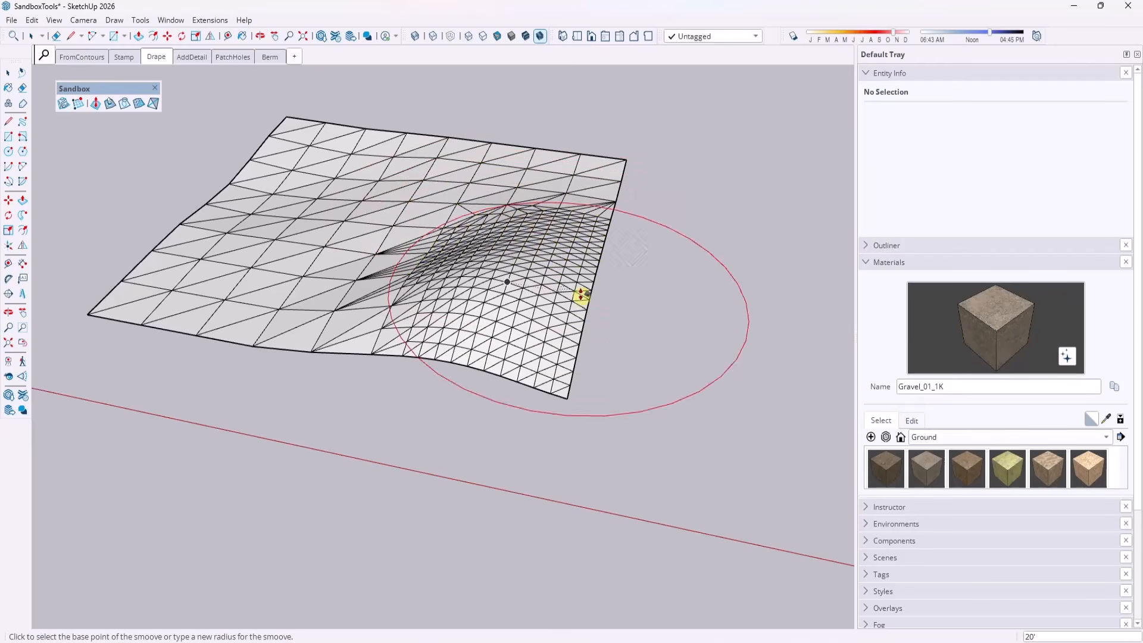
key(space)
click(563, 327)
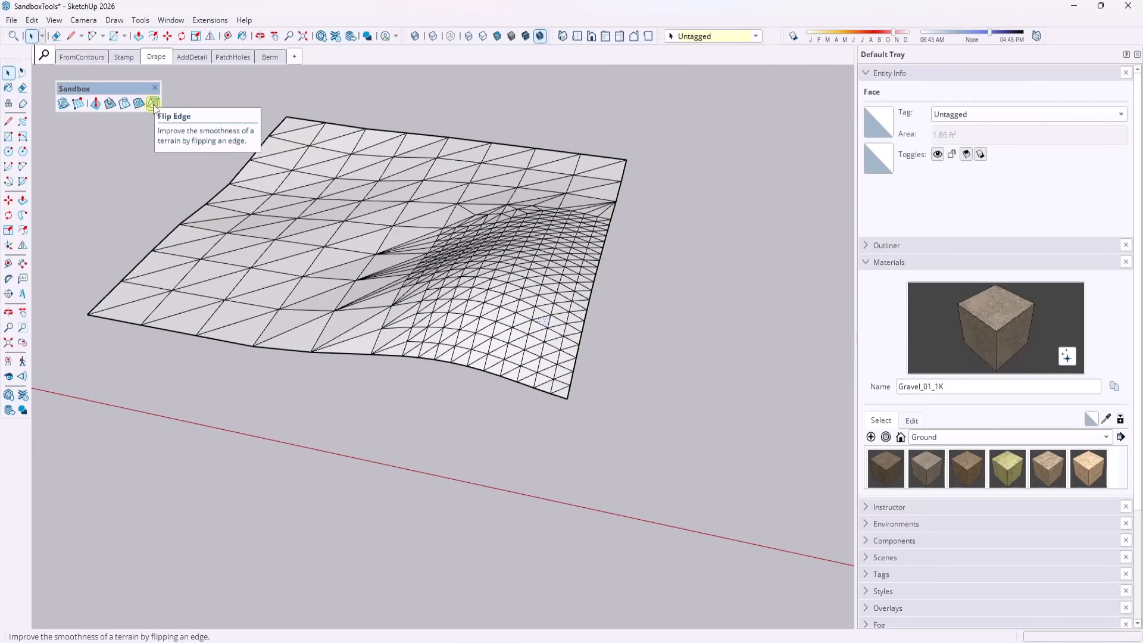
Step: Flip triangle edges with Flip Edge where the coarse mesh meets the foot of the dense hill
click(153, 105)
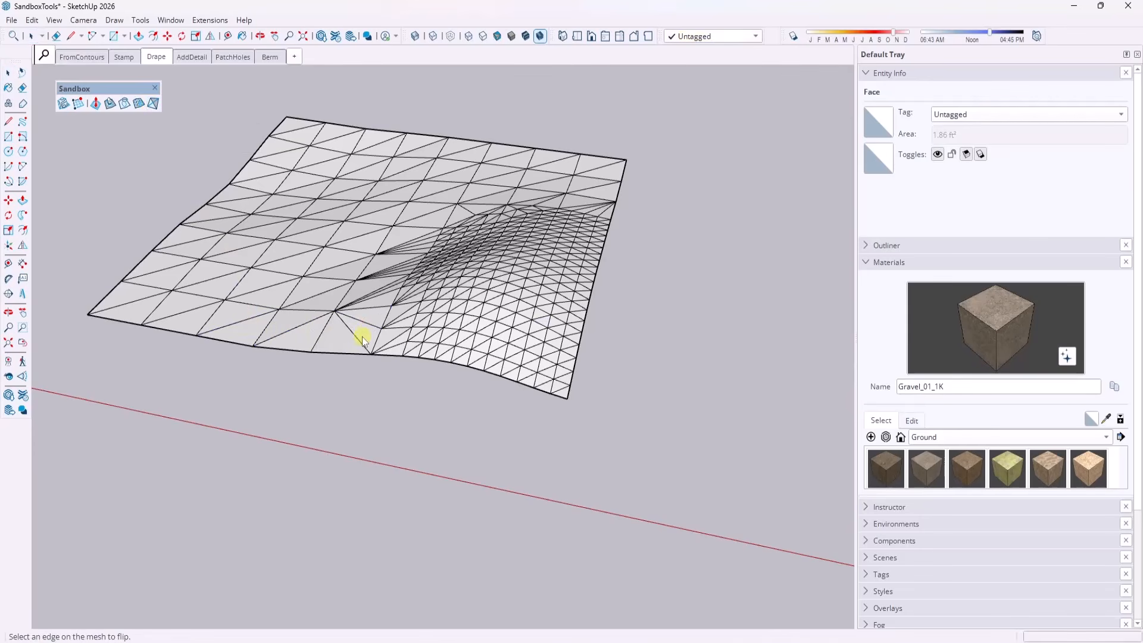
click(362, 320)
scroll(427, 321, up, 2)
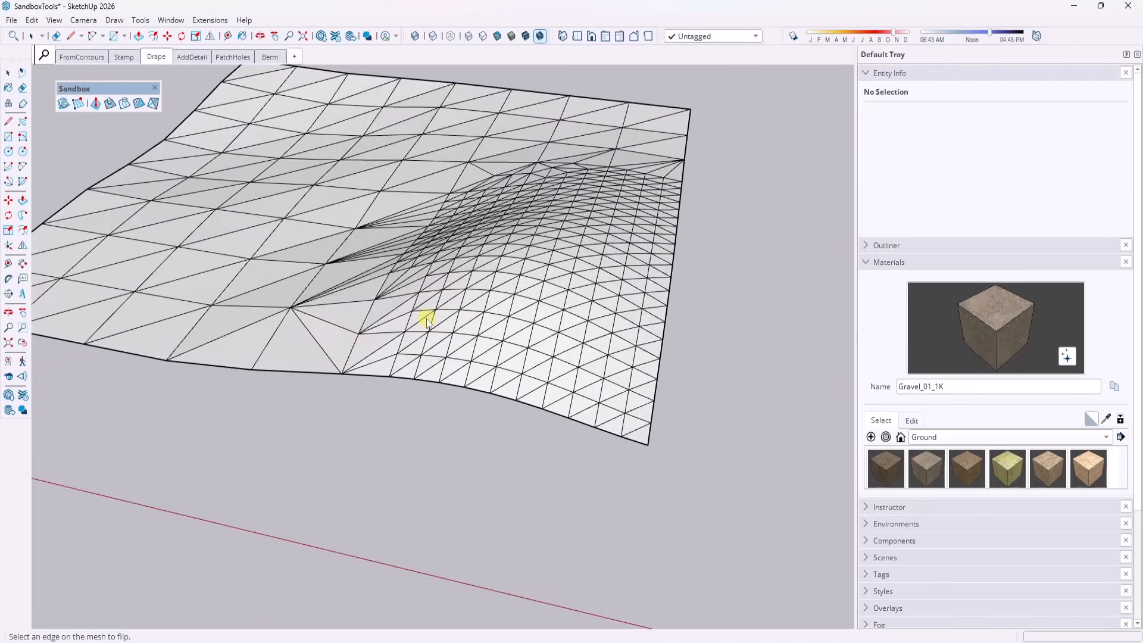
scroll(428, 322, up, 2)
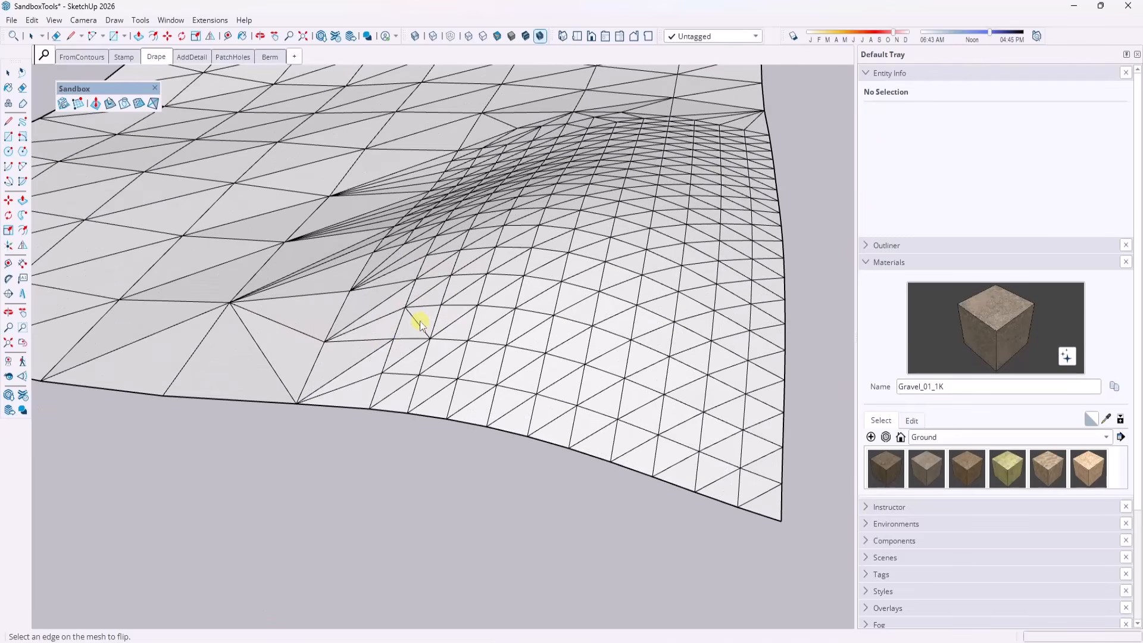
click(450, 323)
scroll(432, 240, up, 2)
scroll(347, 302, down, 2)
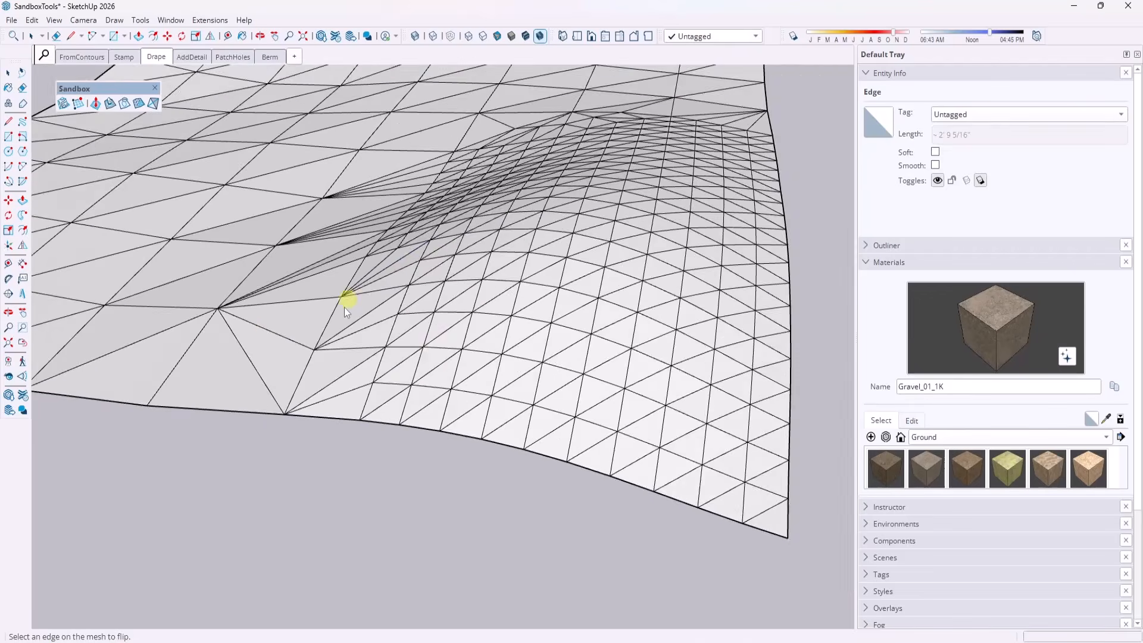
Step: Flip the long diagonal edge near the mesh's front border, between the coarse and dense areas
scroll(332, 311, up, 2)
scroll(299, 332, down, 3)
scroll(387, 409, up, 2)
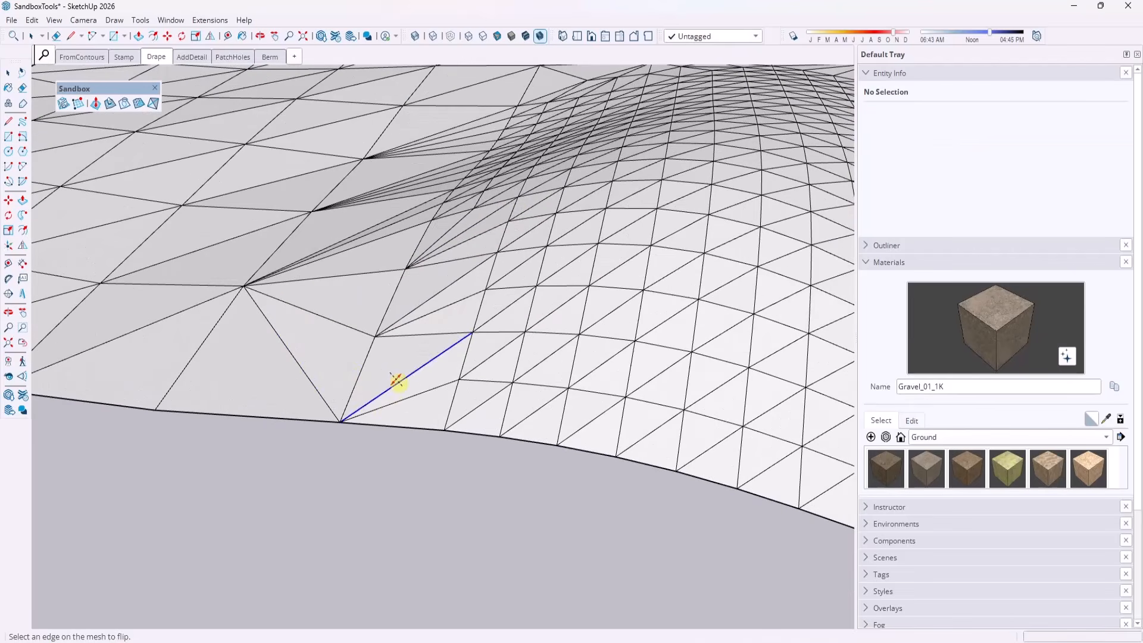
scroll(416, 294, down, 4)
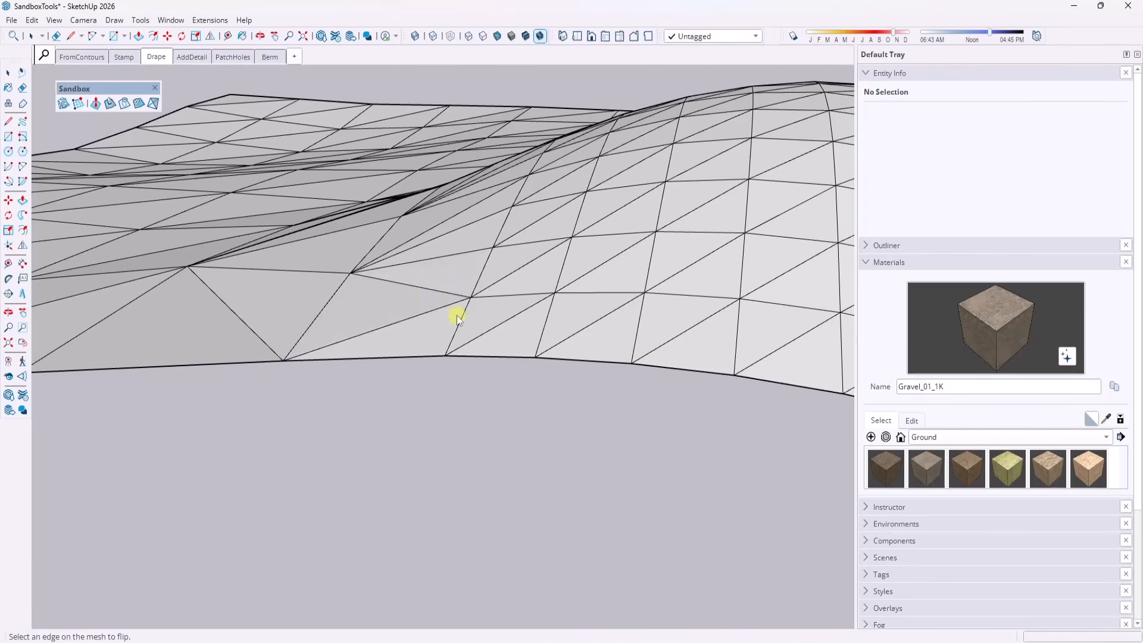
scroll(356, 338, down, 1)
scroll(275, 325, down, 2)
scroll(271, 300, down, 2)
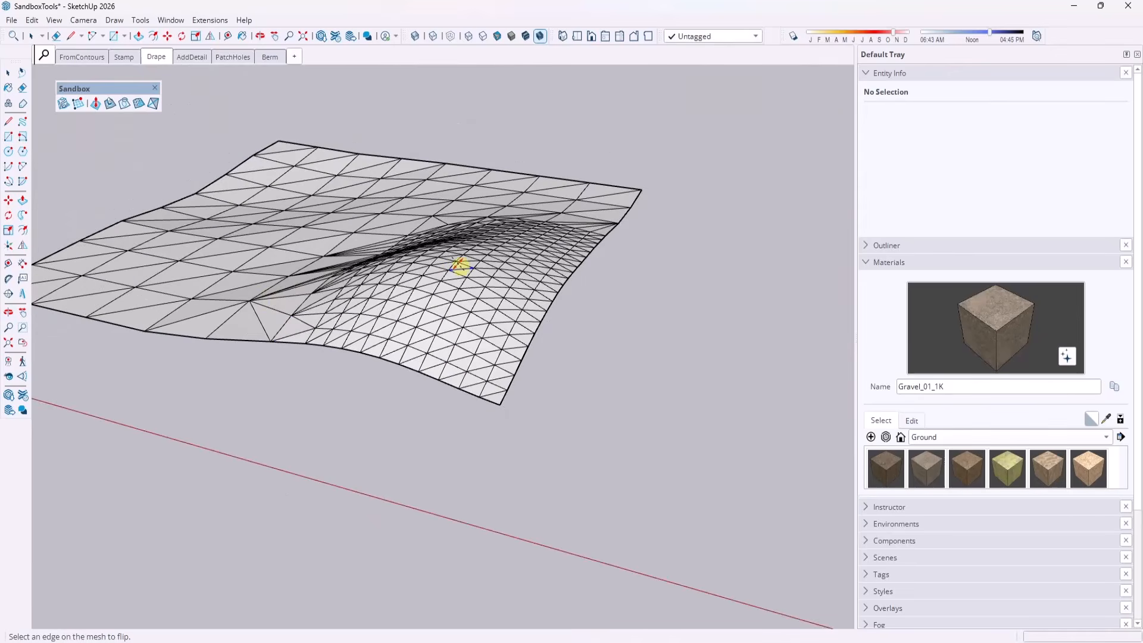